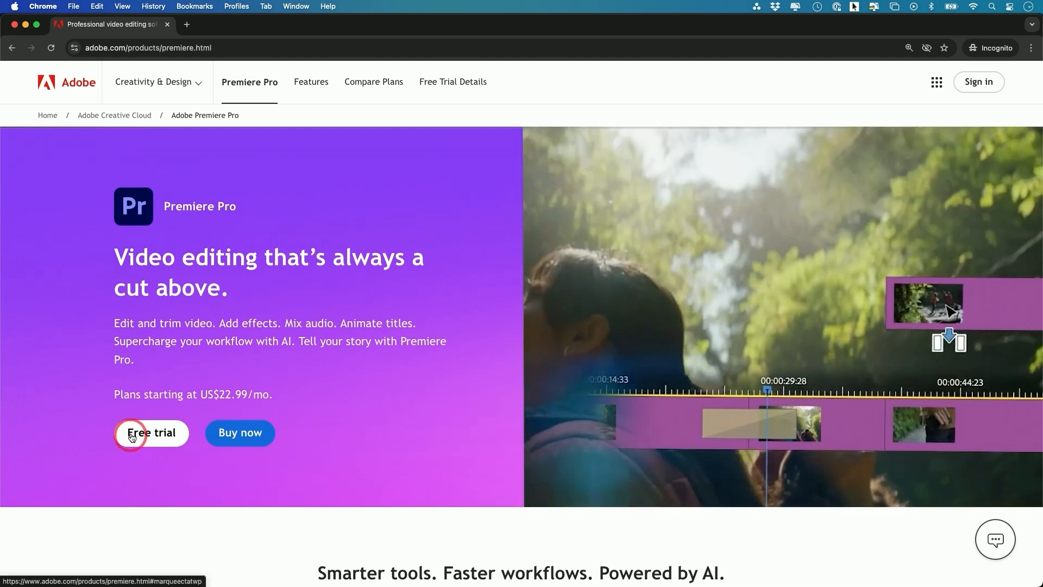
- Open the Premiere Pro free trial offer and compare the Adobe Premiere Pro plan with the Creative Cloud All Apps plan
left_click(145, 438)
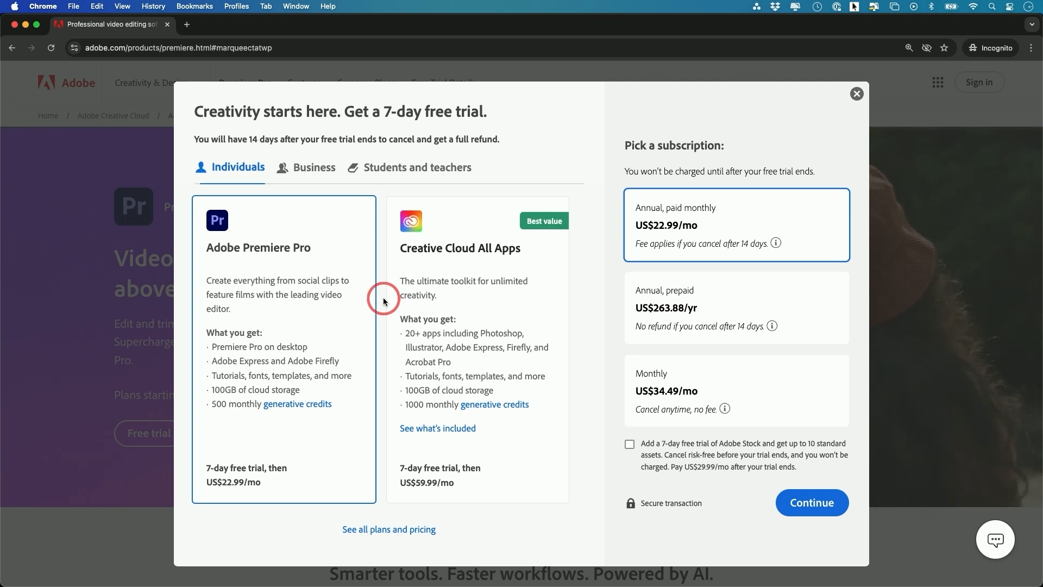
left_click_drag(205, 250, 308, 249)
left_click(288, 249)
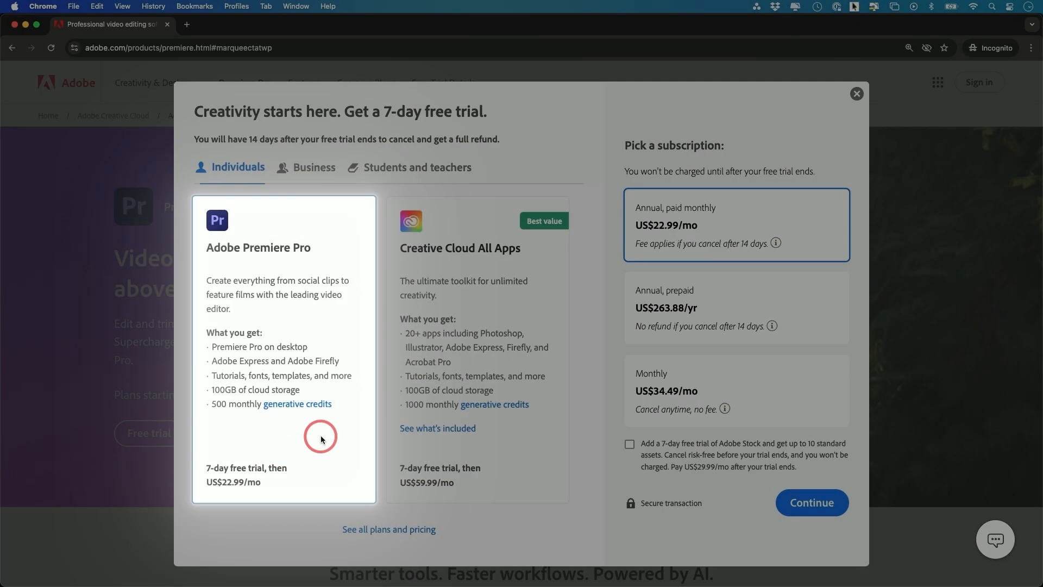
left_click(425, 266)
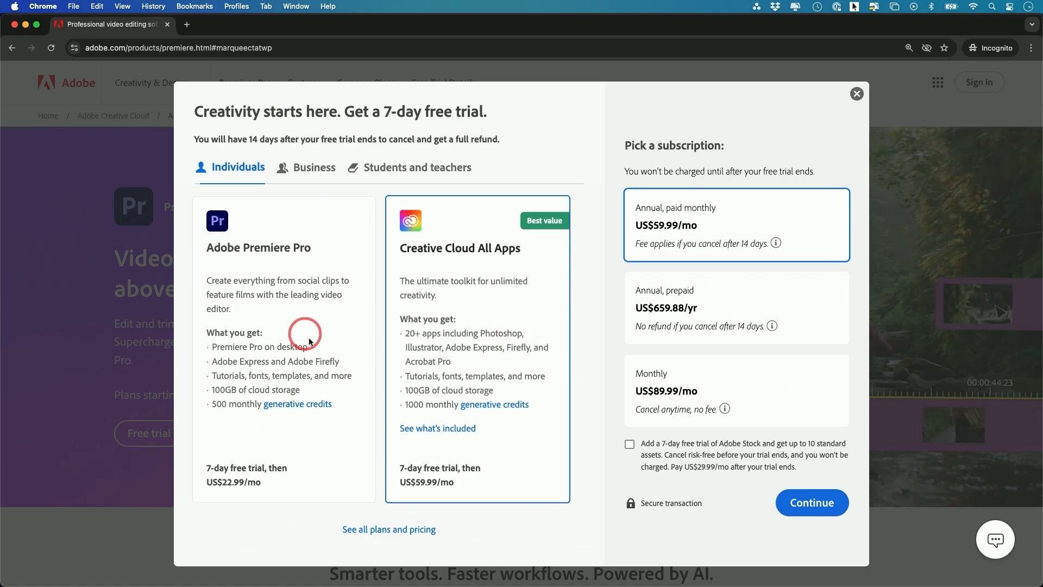
left_click(306, 337)
left_click(451, 319)
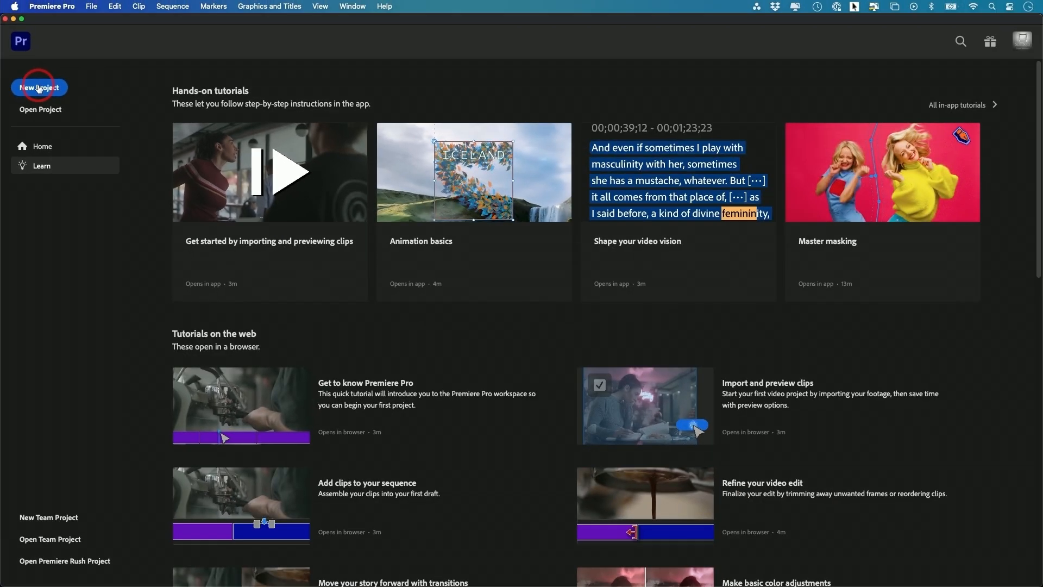
- In Premiere Pro, start a new project and name it Adobe Premiere Pro Tutorial
left_click(128, 96)
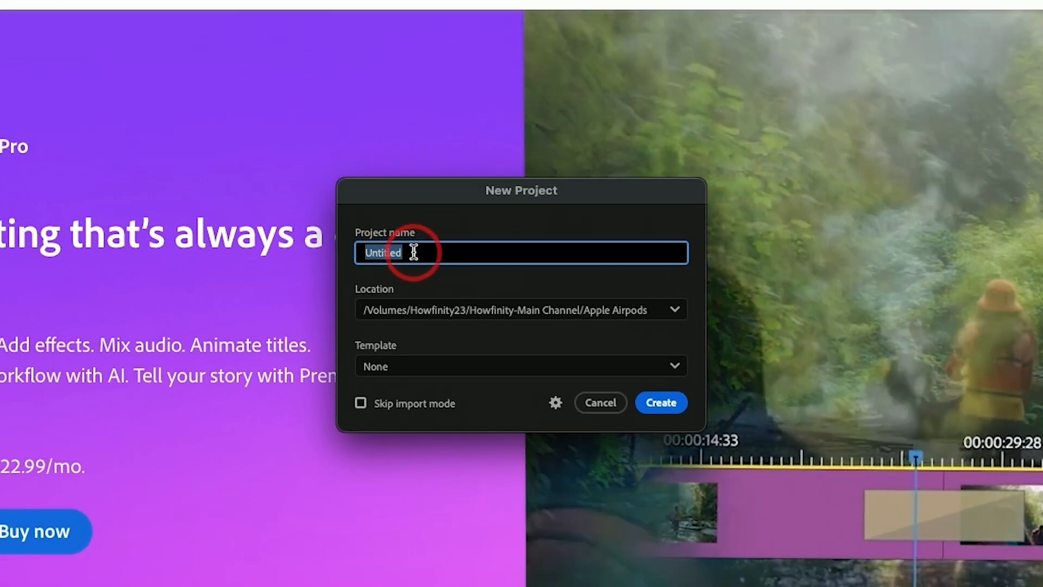
type("Adobe P")
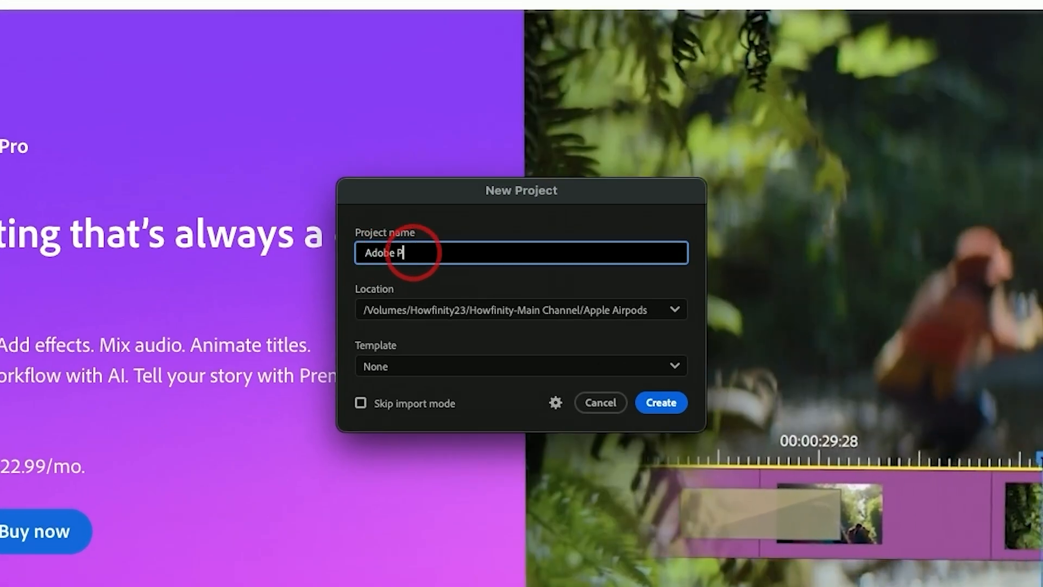
type("remiere Pro Tutorial")
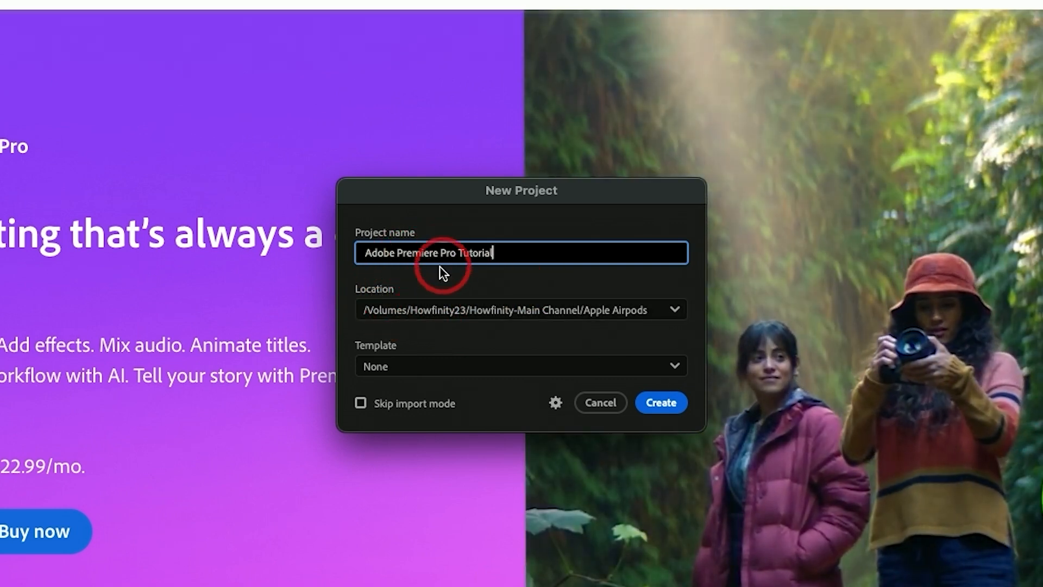
- Set the project location to the Project Files folder inside Adobe Premiere Tutorial and create the project
left_click(508, 312)
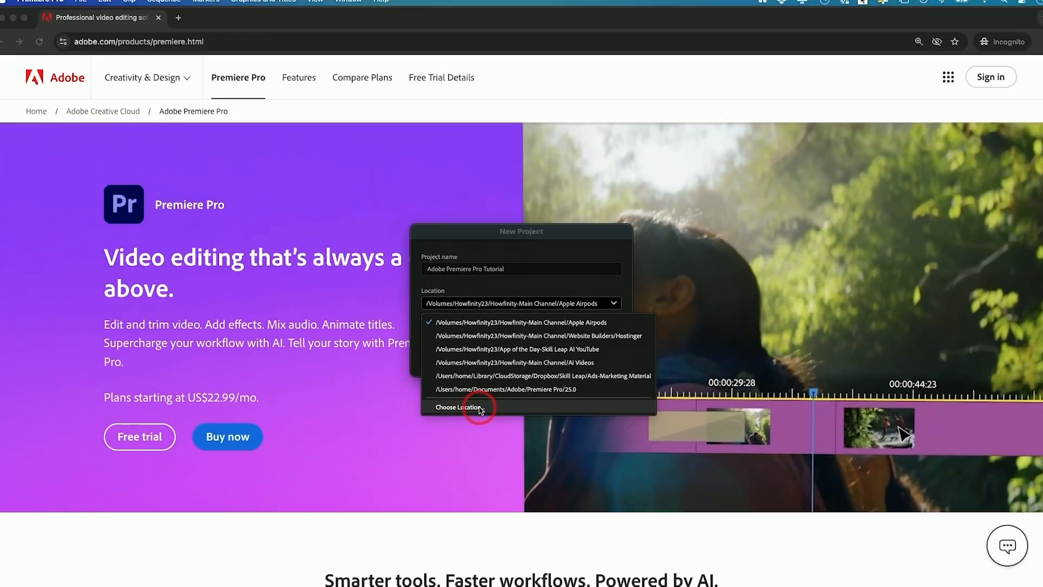
left_click(480, 408)
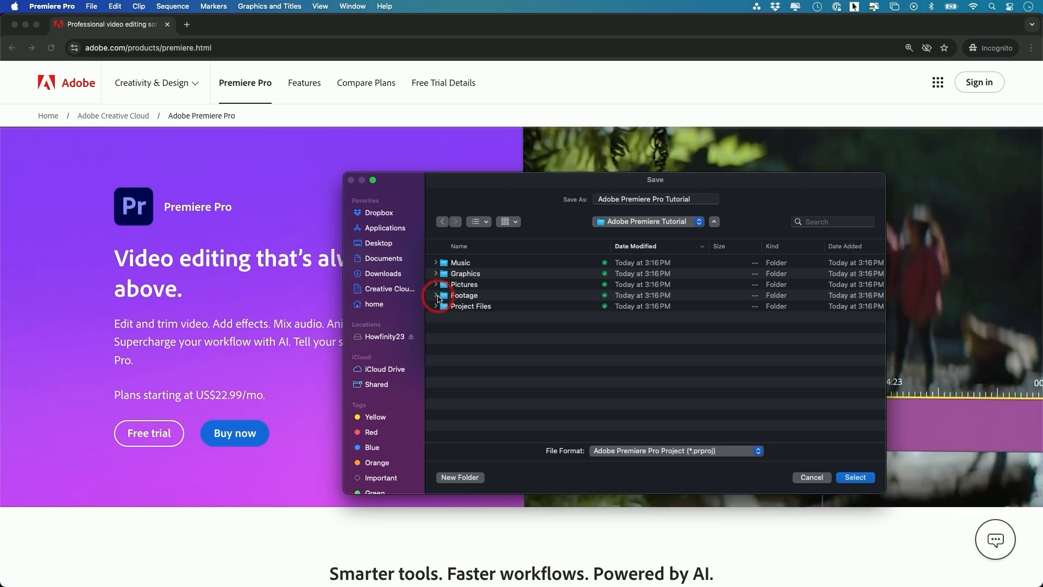
left_click(467, 286)
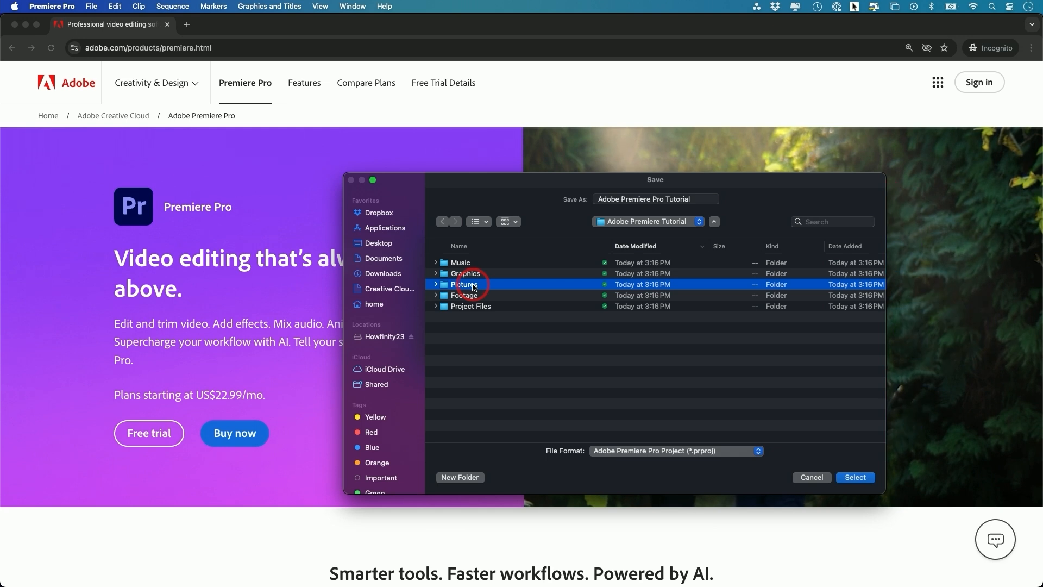
left_click(468, 275)
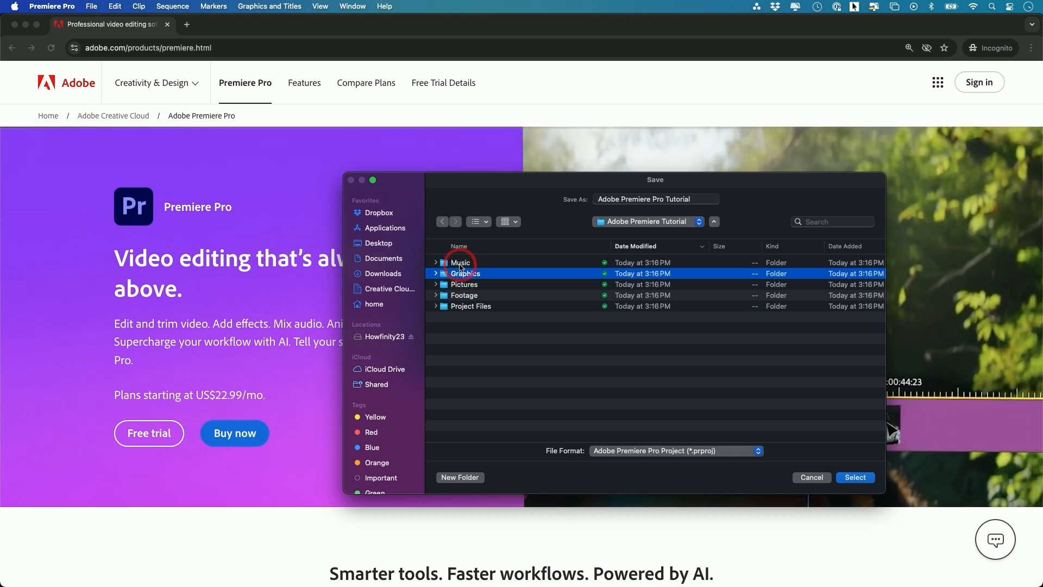
left_click(461, 264)
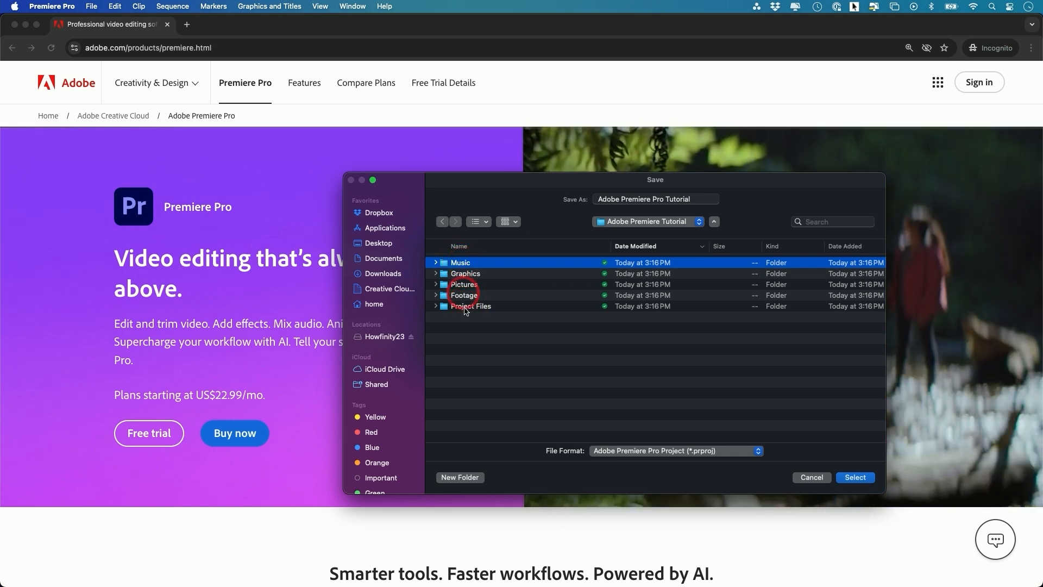
left_click(459, 307)
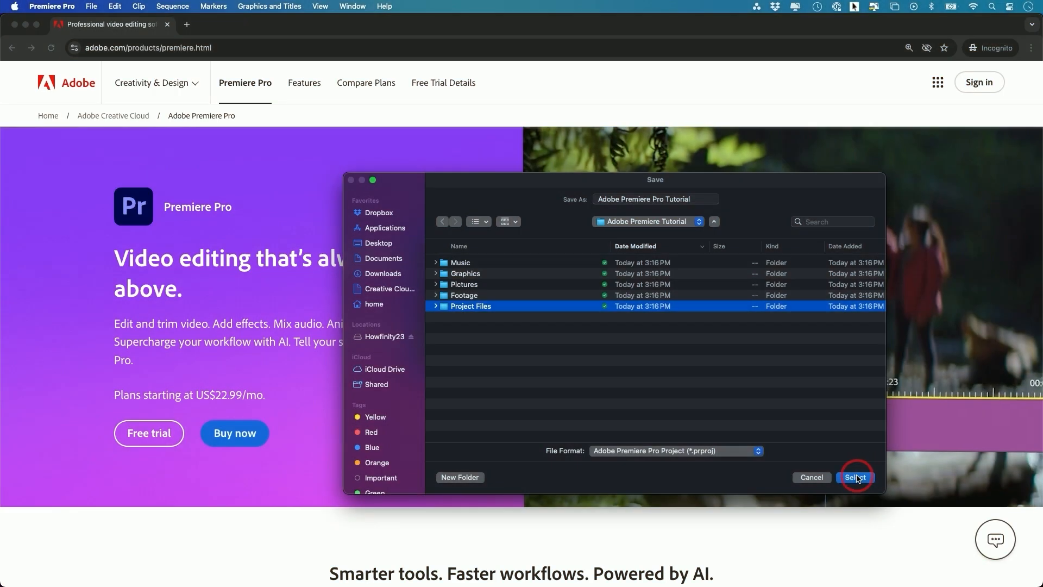
left_click(856, 478)
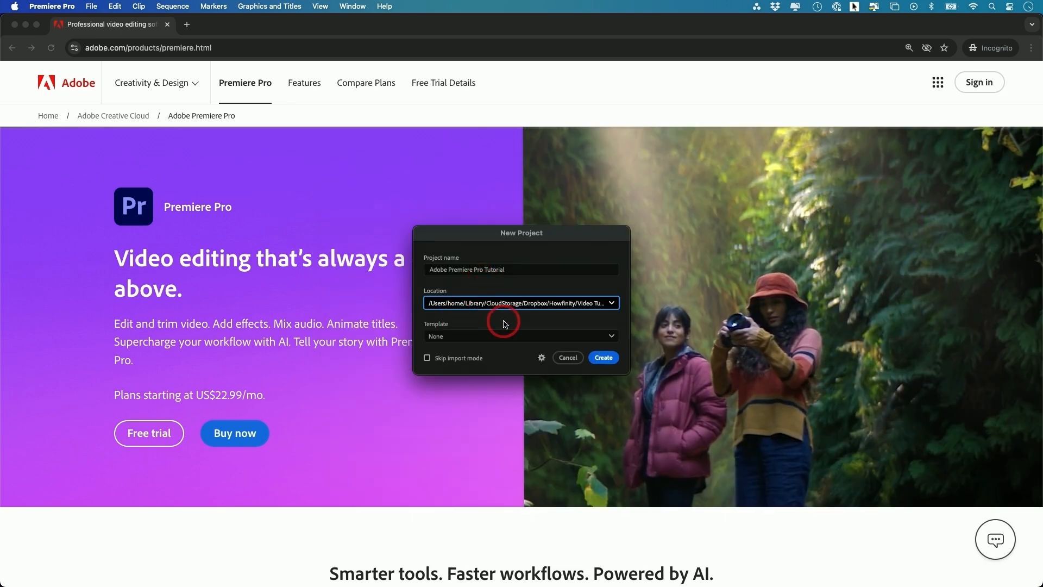
left_click(603, 358)
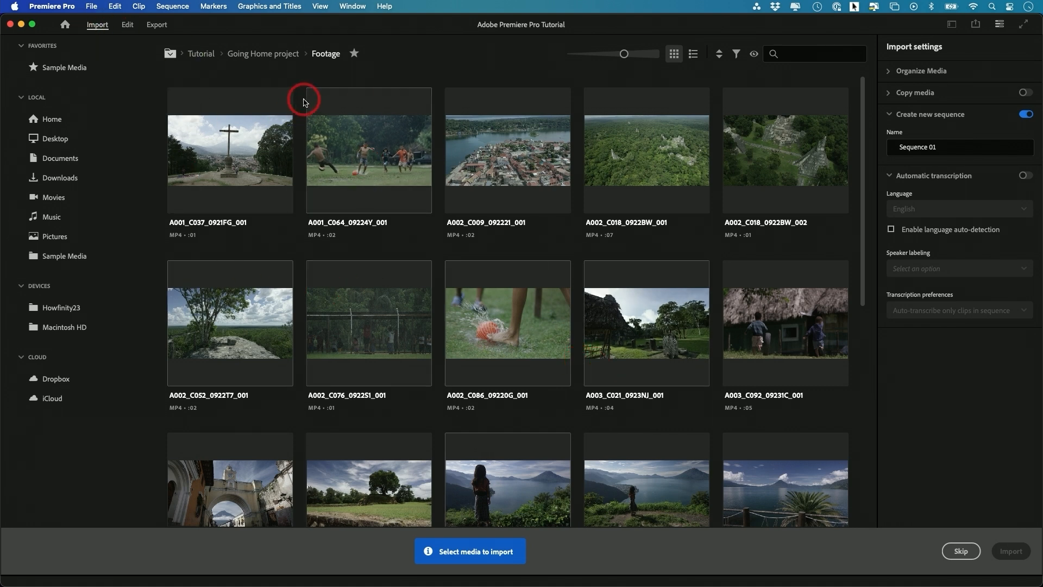
- Leave the import view without choosing media and open the edit view with the Editing workspace
scroll(305, 102, "down", 2)
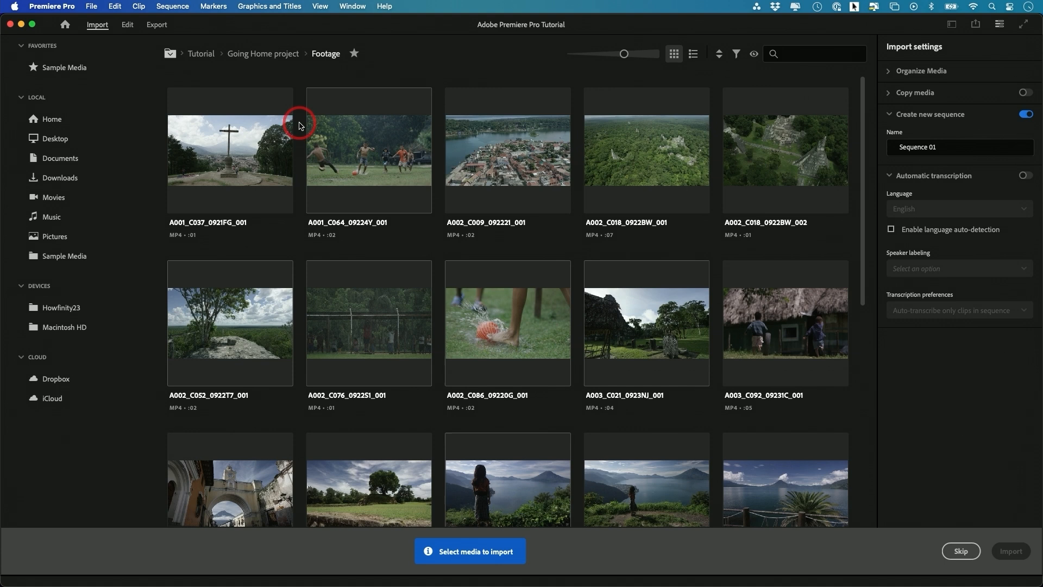
left_click(127, 25)
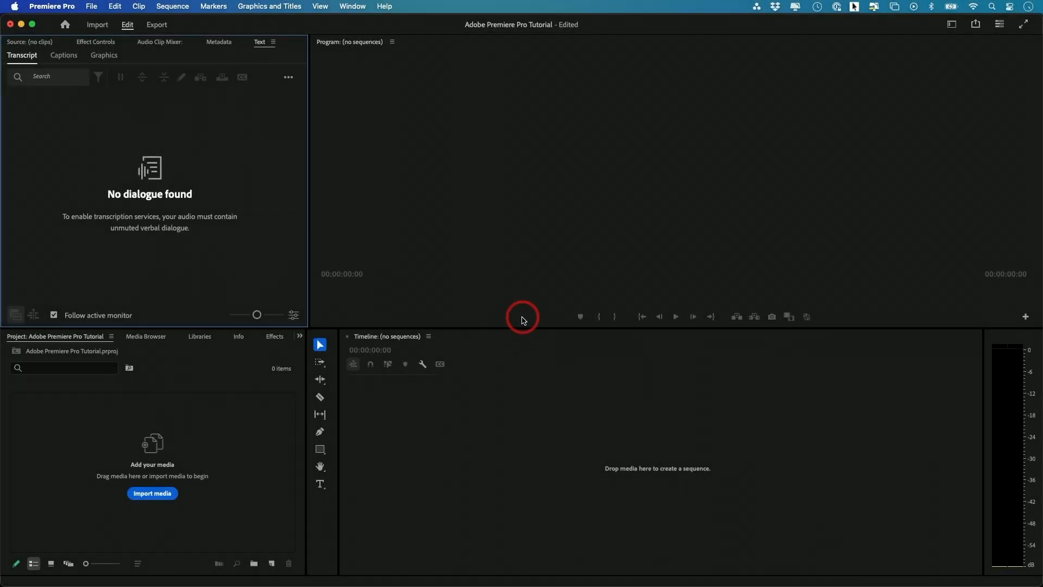
left_click(358, 9)
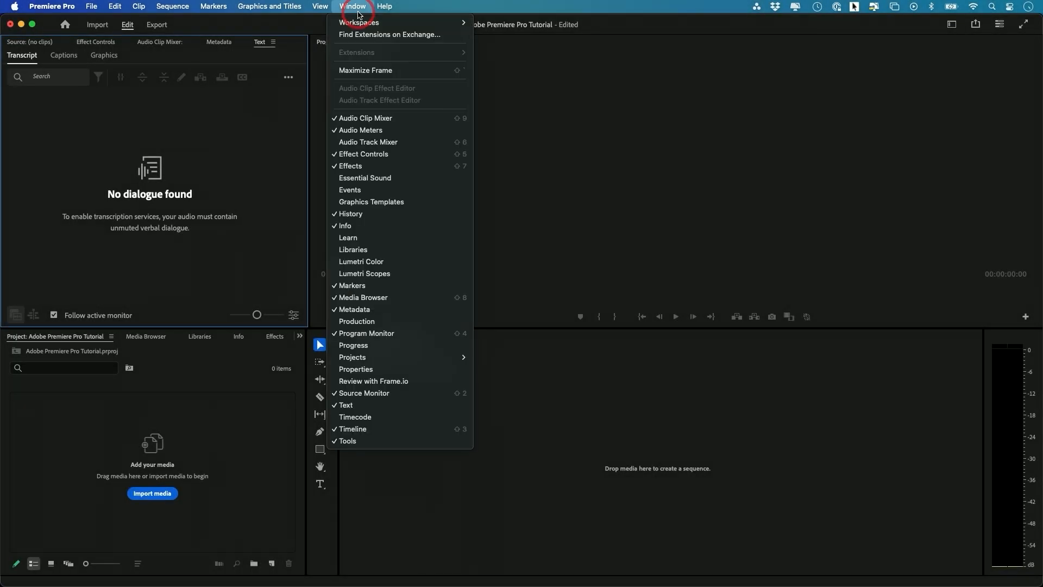
mouse_move(369, 22)
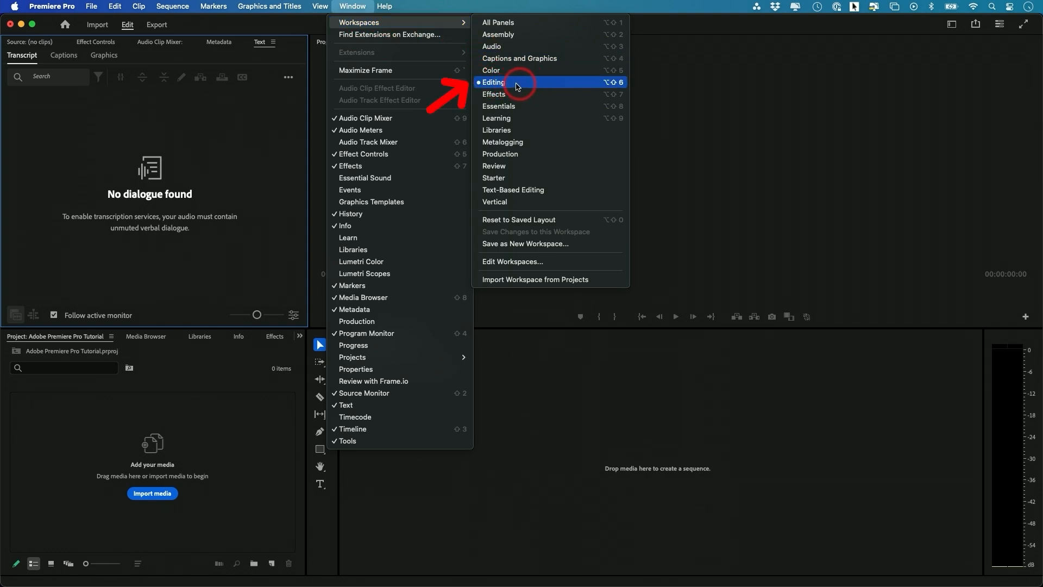
left_click(517, 86)
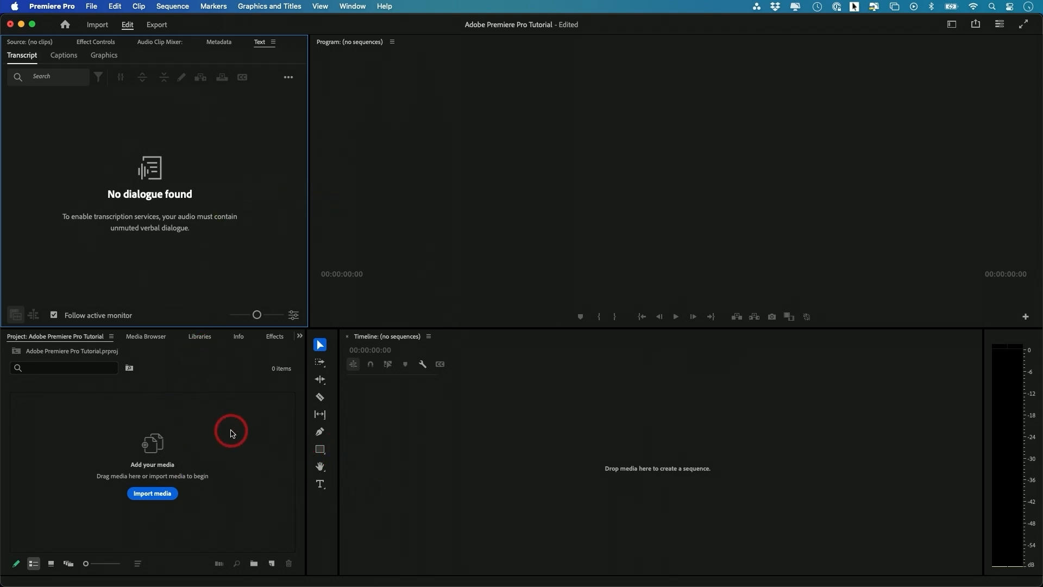
- Start a media import and expand the Footage folder inside Adobe Premiere Tutorial
left_click(152, 493)
left_click(545, 115)
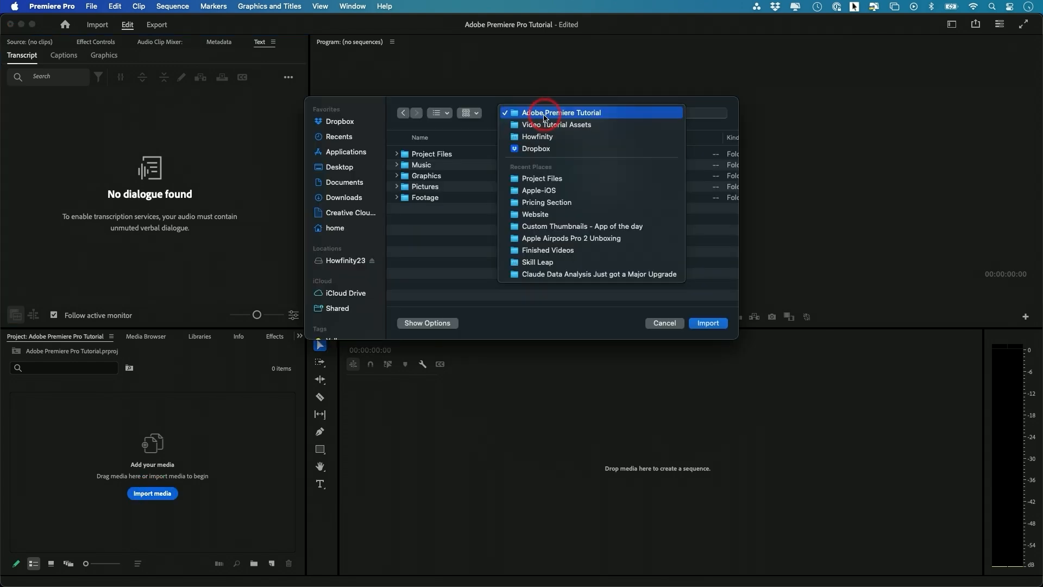
left_click(550, 114)
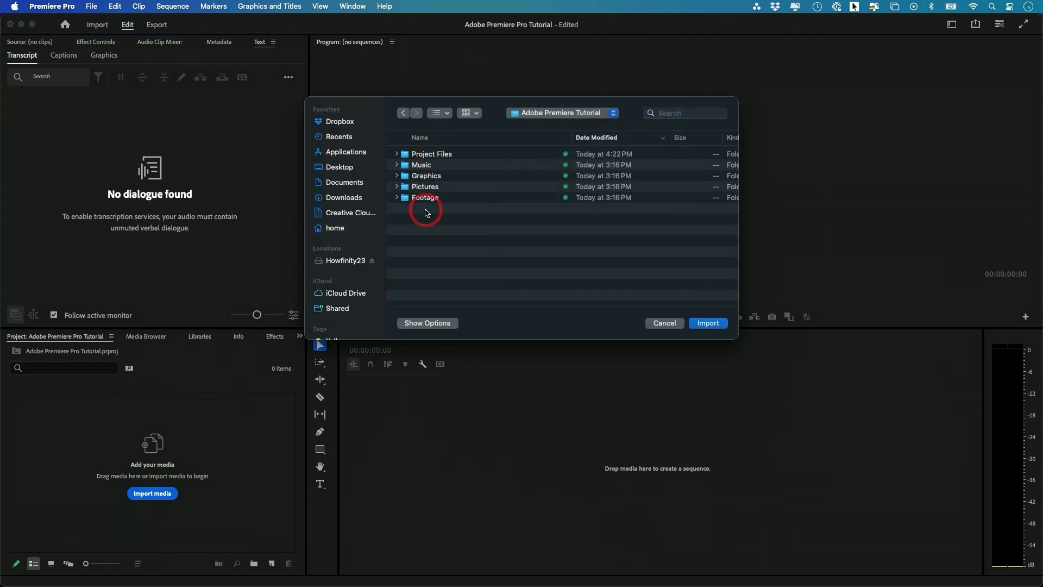
left_click(437, 154)
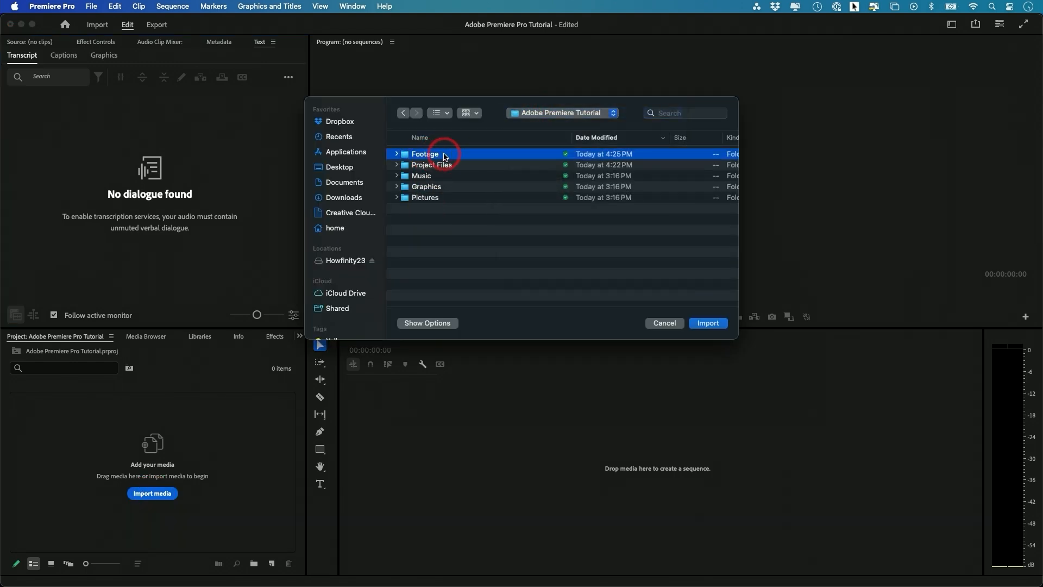
left_click(396, 154)
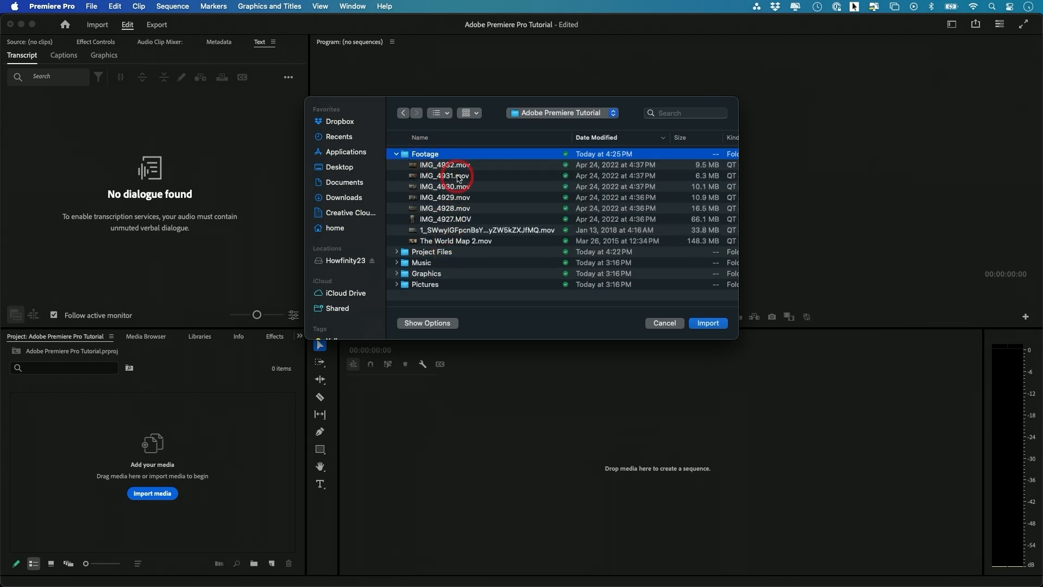
- Preview the clip IMG_4932.mov from the Footage folder and close the preview
left_click(463, 165)
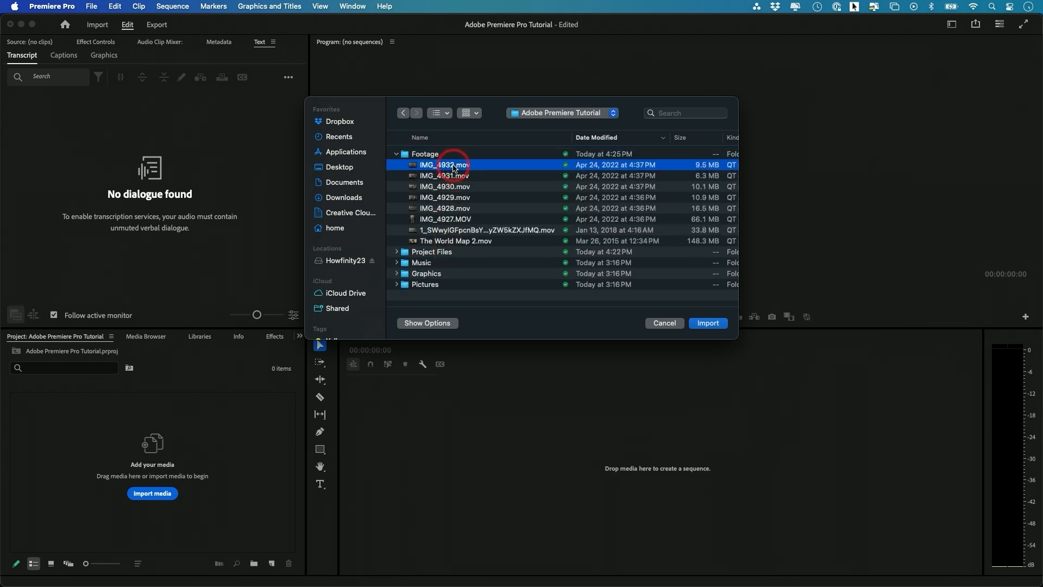
scroll(449, 170, "right", 1)
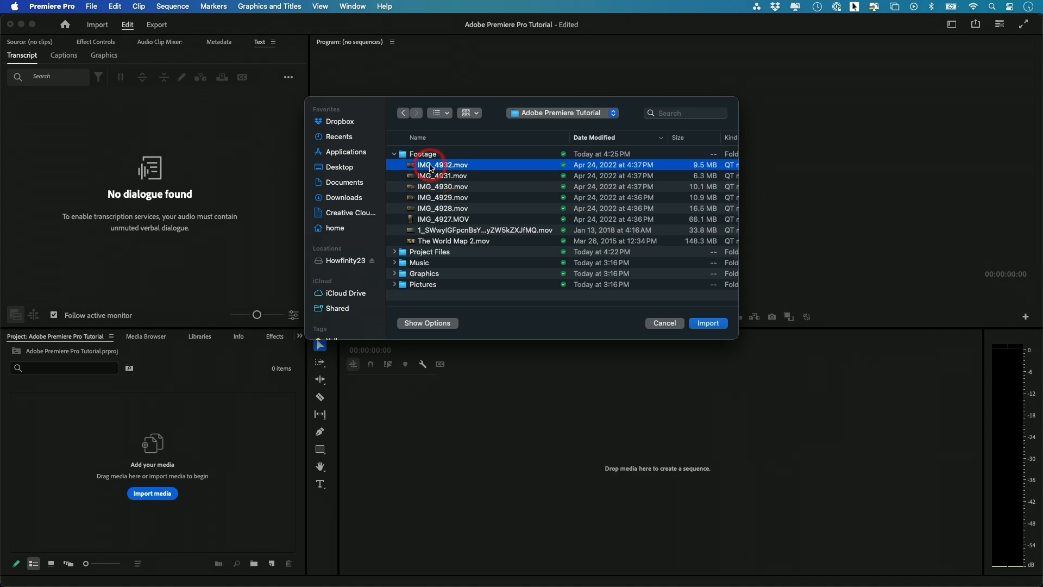
key("space")
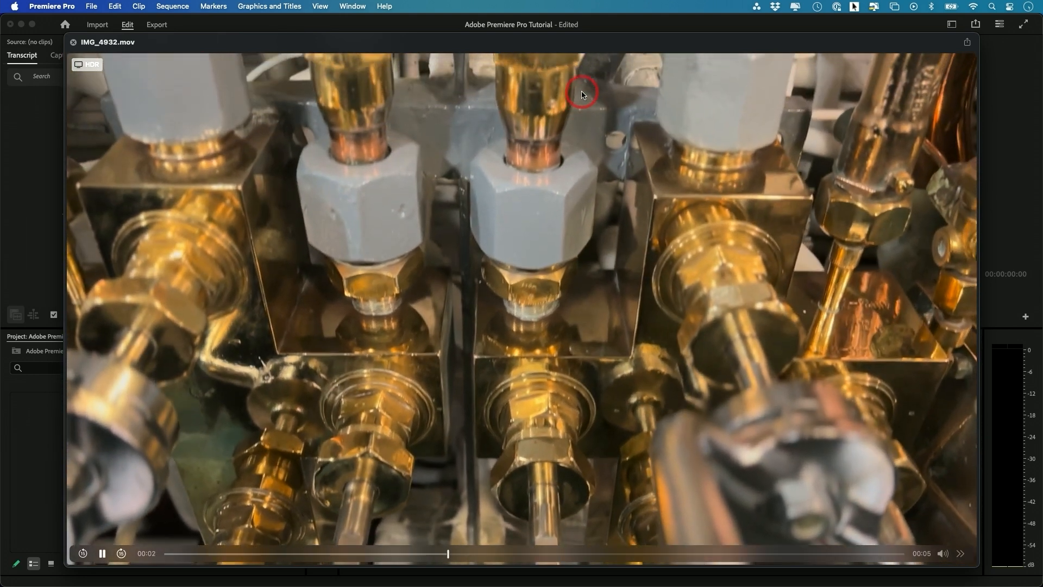
key("space")
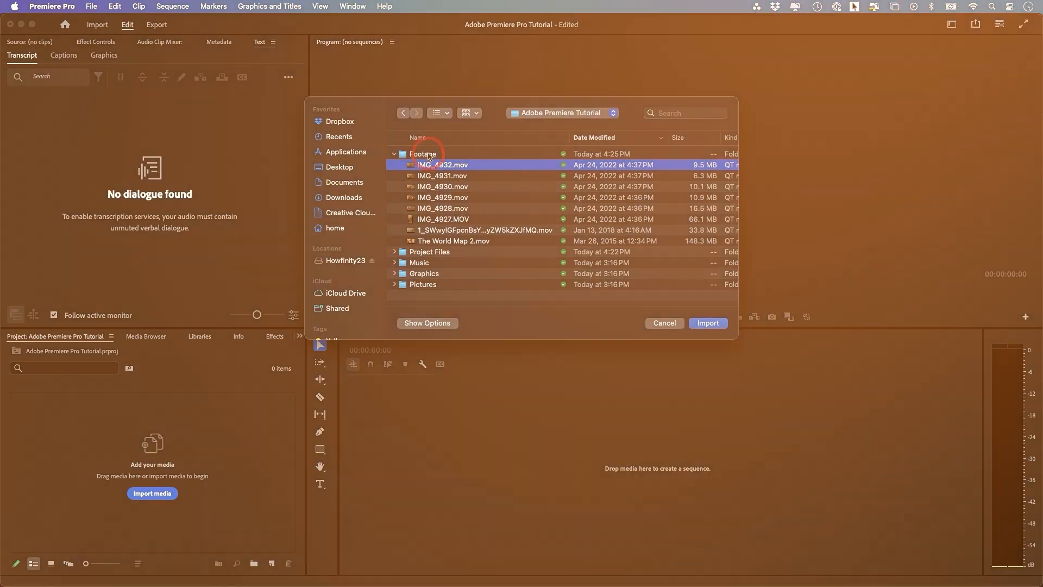
- Import the whole Footage folder into the project and check the clips inside its bin
left_click(423, 156)
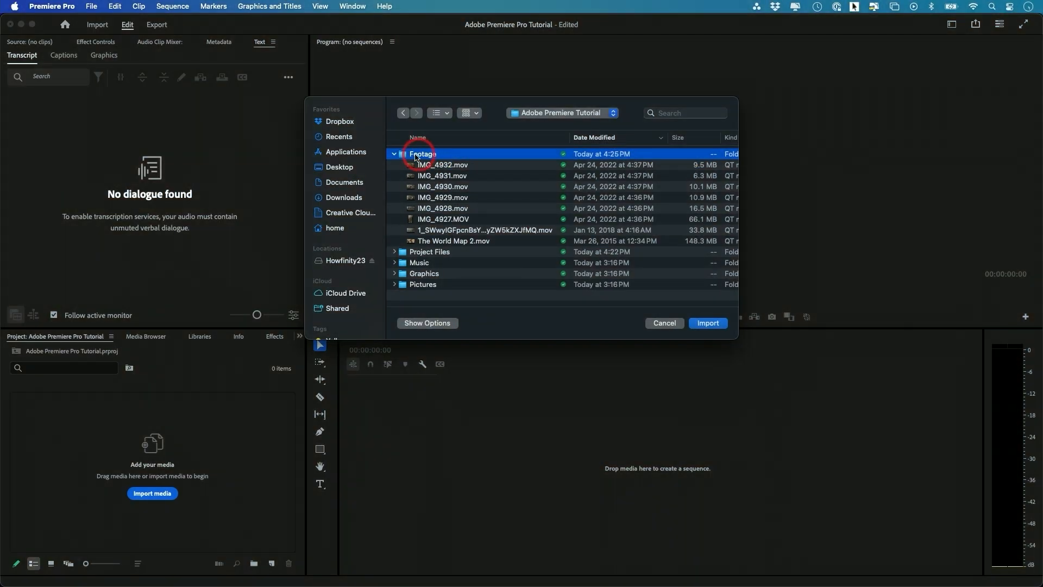
left_click(712, 326)
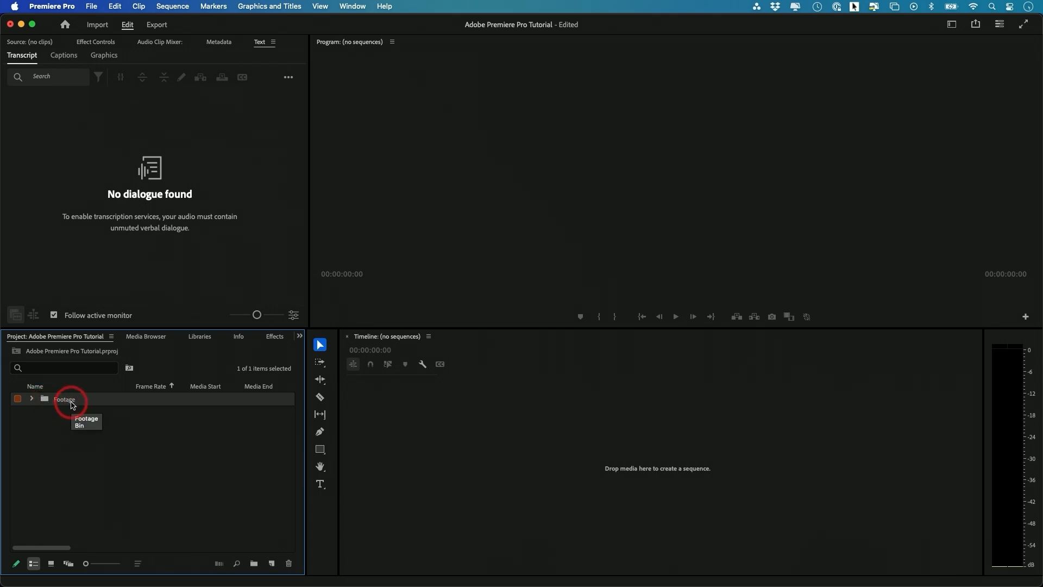
left_click(32, 400)
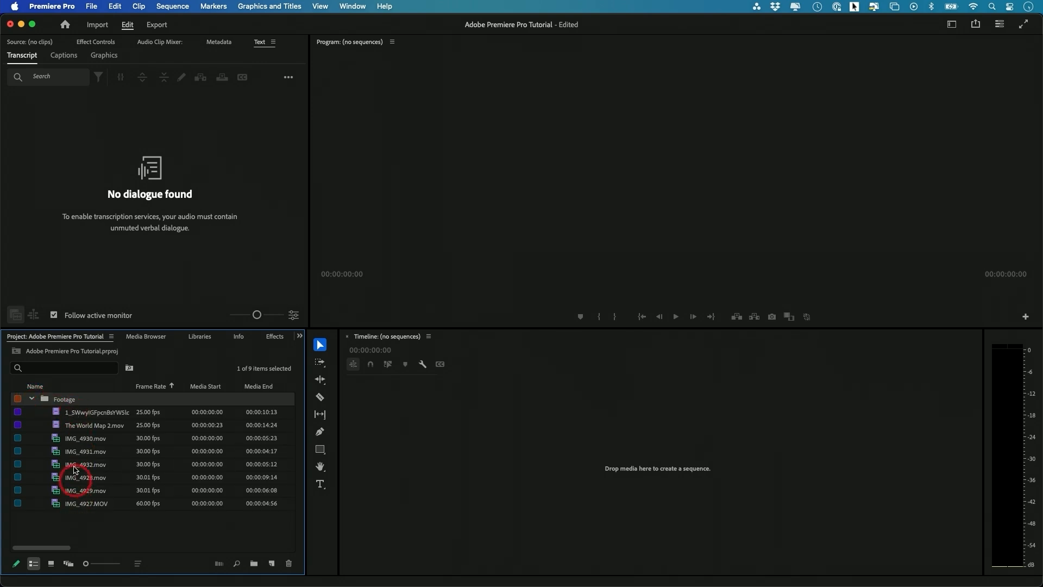
left_click(32, 400)
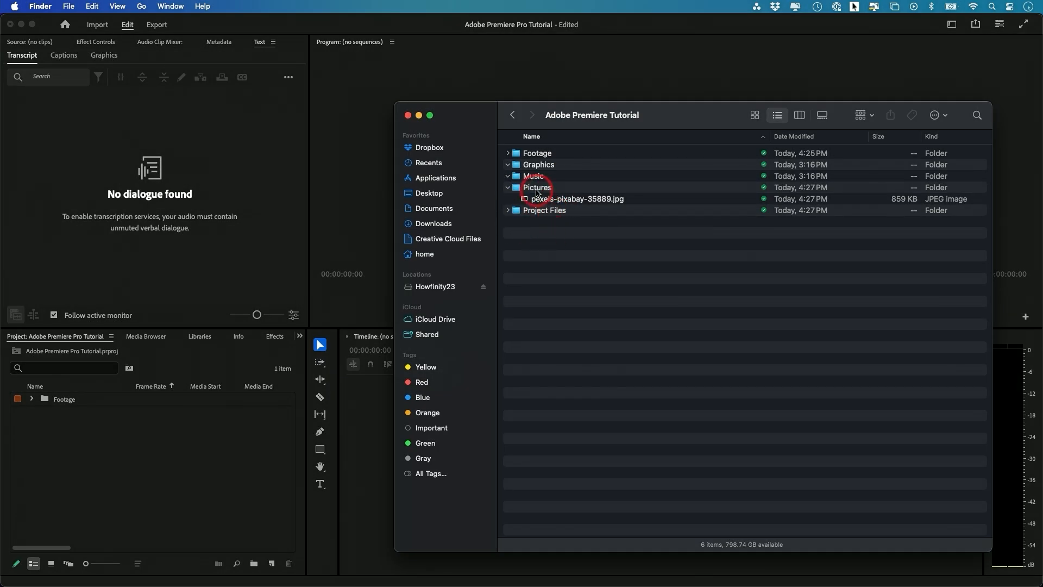
- Preview pexels-pixabay-35889.jpg from the Pictures folder in Finder and return to the Premiere Pro project
left_click(538, 188)
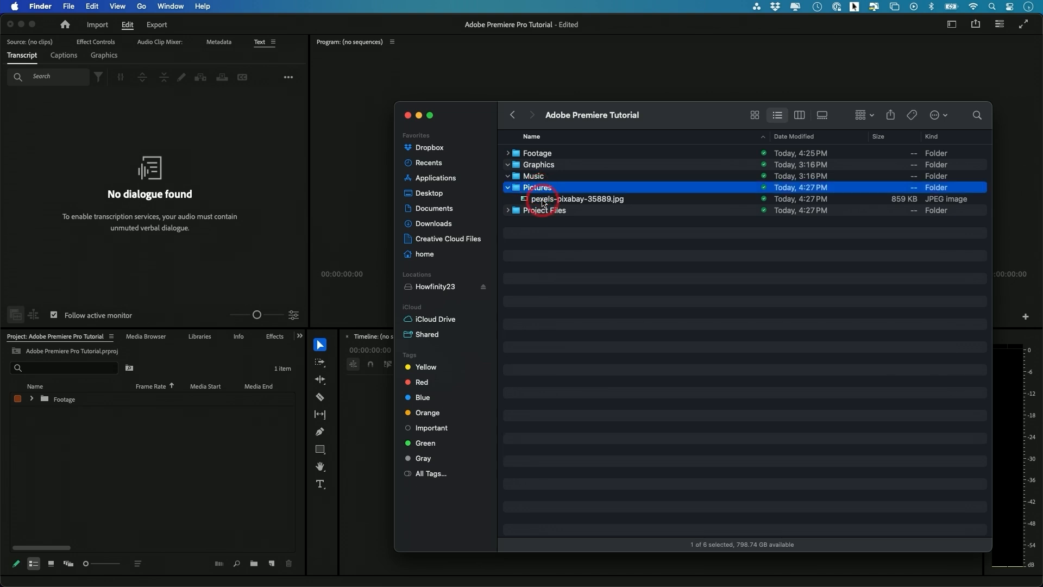
left_click(544, 199)
key("space")
key("space")
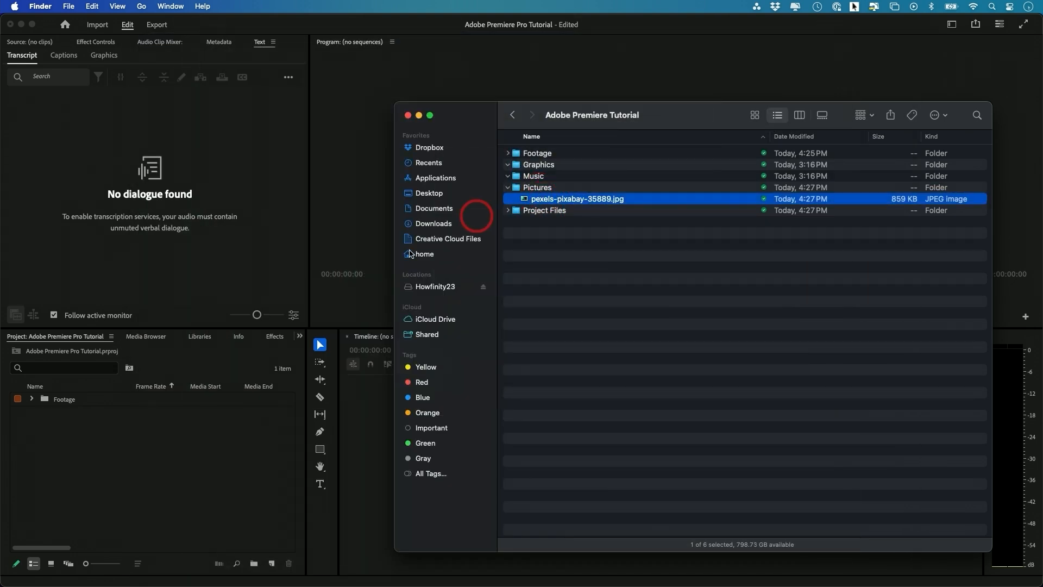
left_click(139, 445)
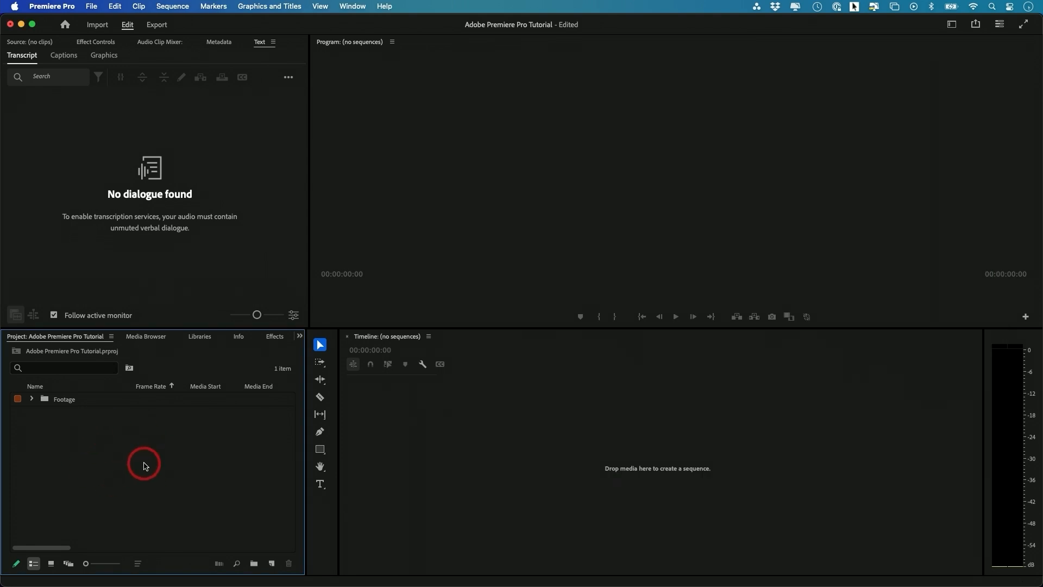
- Switch to Finder and import pexels-pixabay-35889.jpg from the Pictures folder into the Premiere Pro project
key("super+Tab")
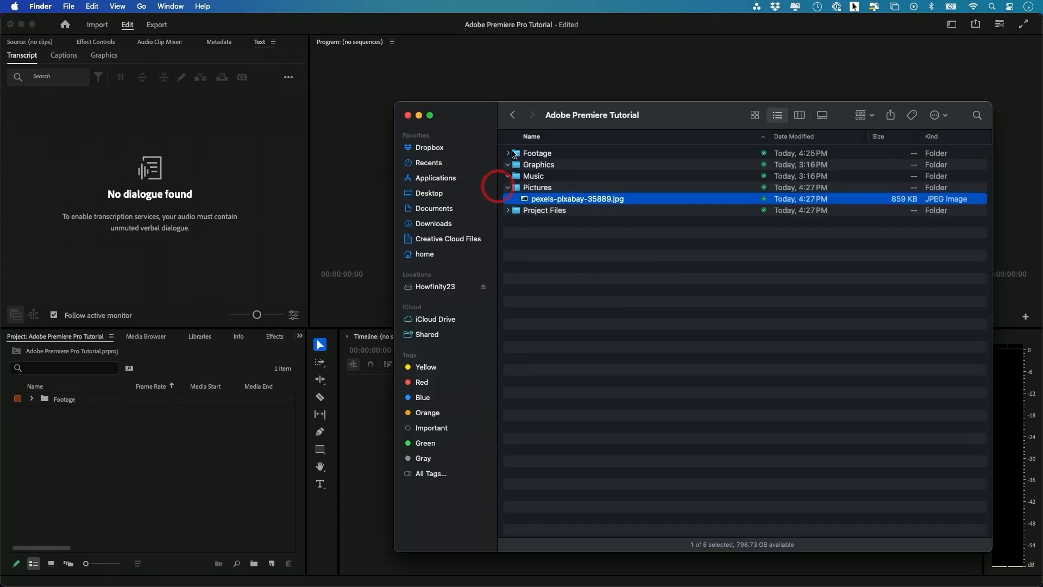
left_click_drag(568, 202, 140, 448)
left_click(140, 448)
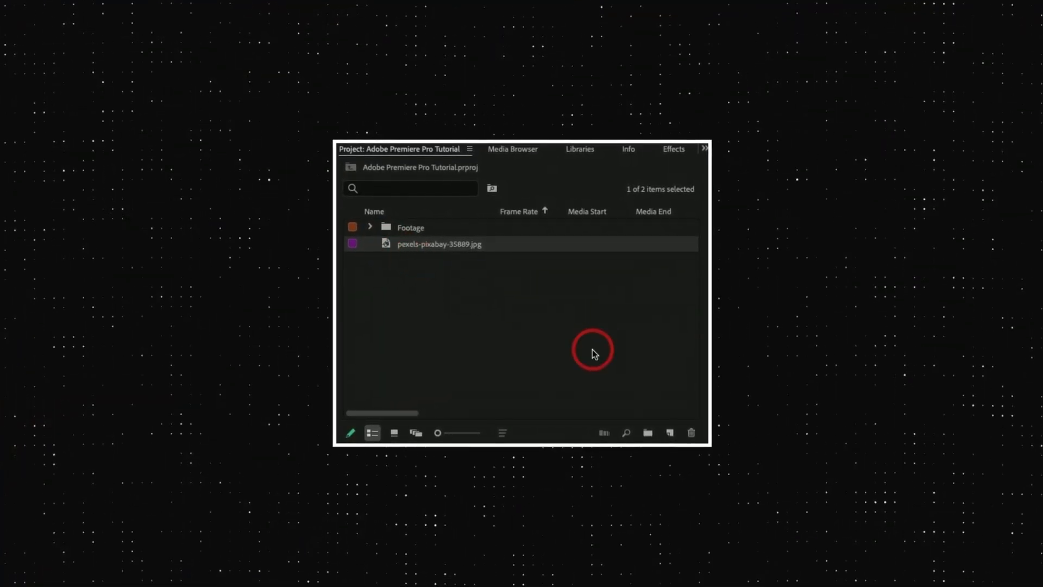
- Create a bin named Pictures in the project and move pexels-pixabay-35889.jpg into it
left_click(647, 432)
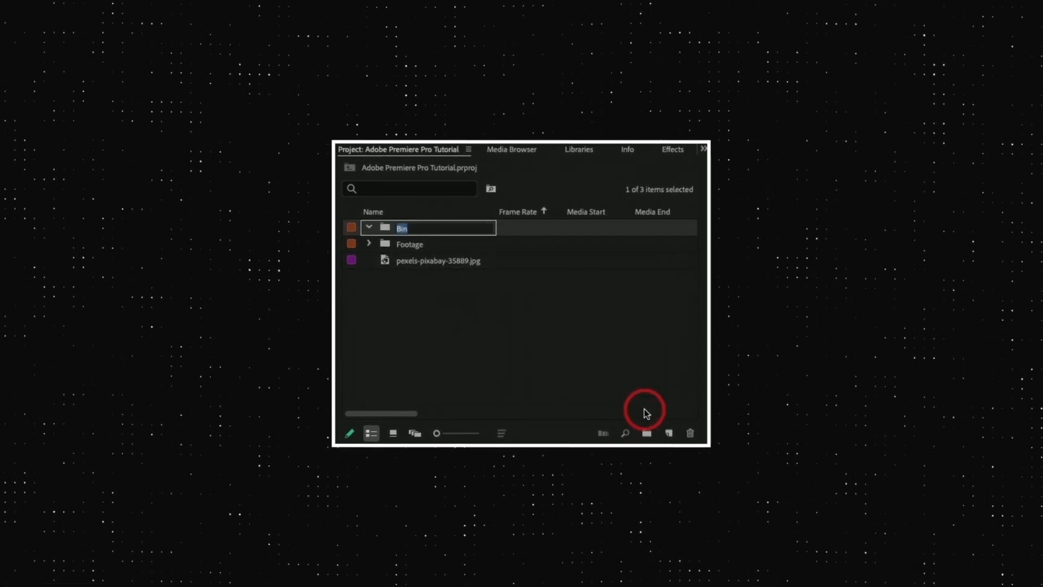
type("Pictures")
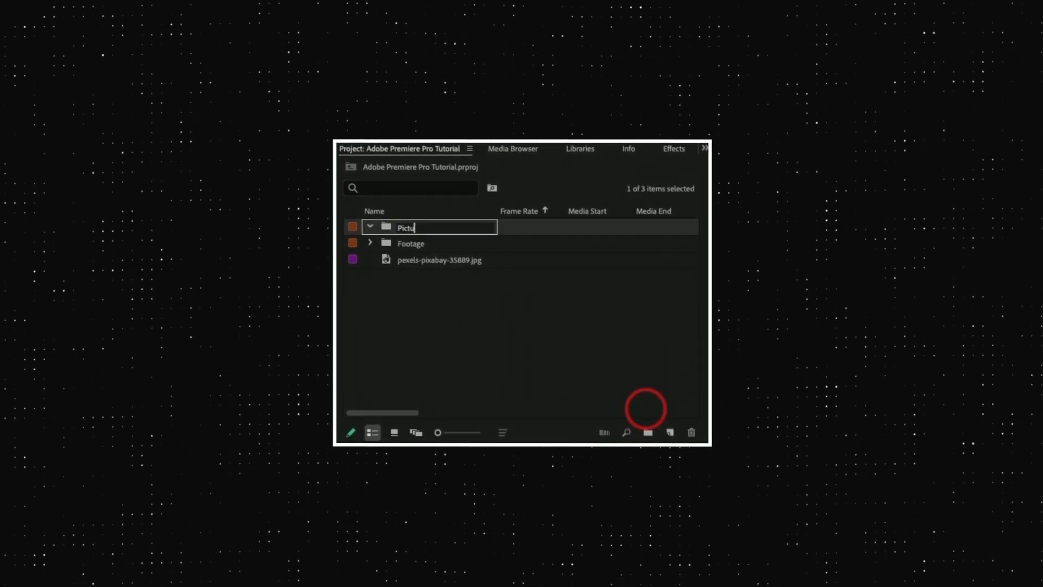
key("Tab")
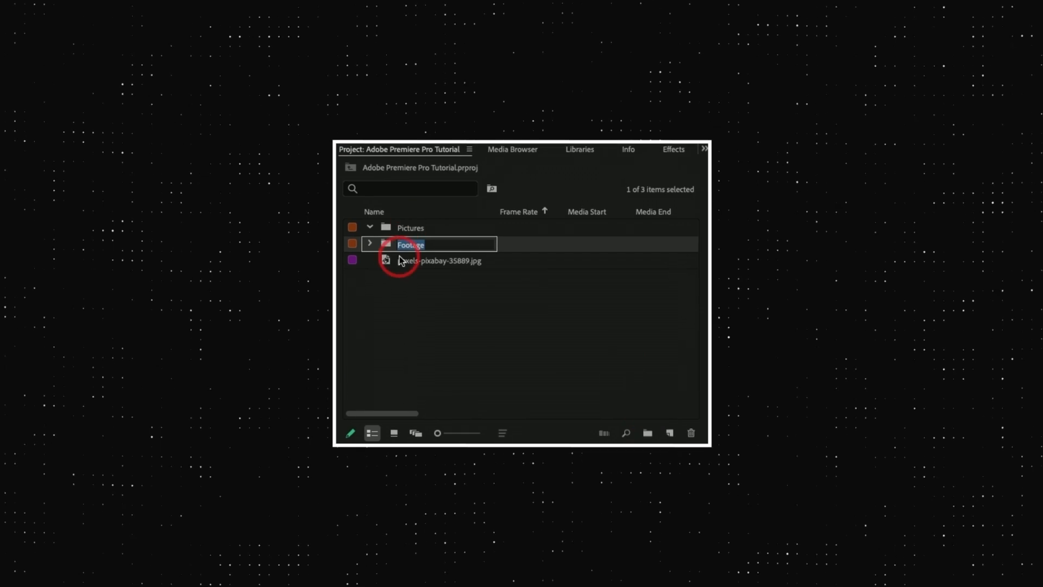
left_click(416, 261)
left_click_drag(411, 231, 402, 228)
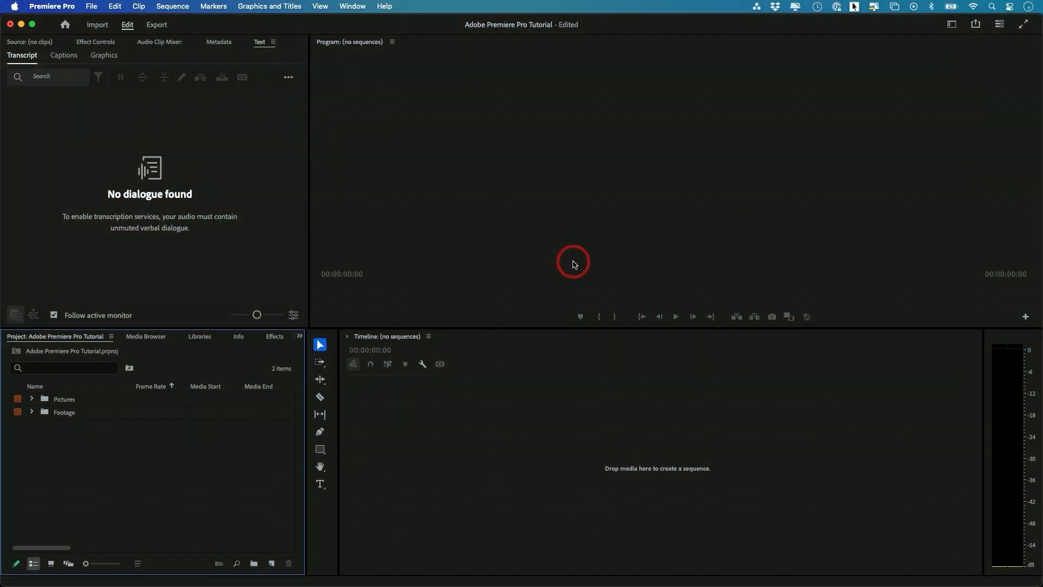
- Collapse the Pictures folder in Finder, switch to Epidemic Sound in Chrome and search for music using the waterfall sample video
key("super+Tab")
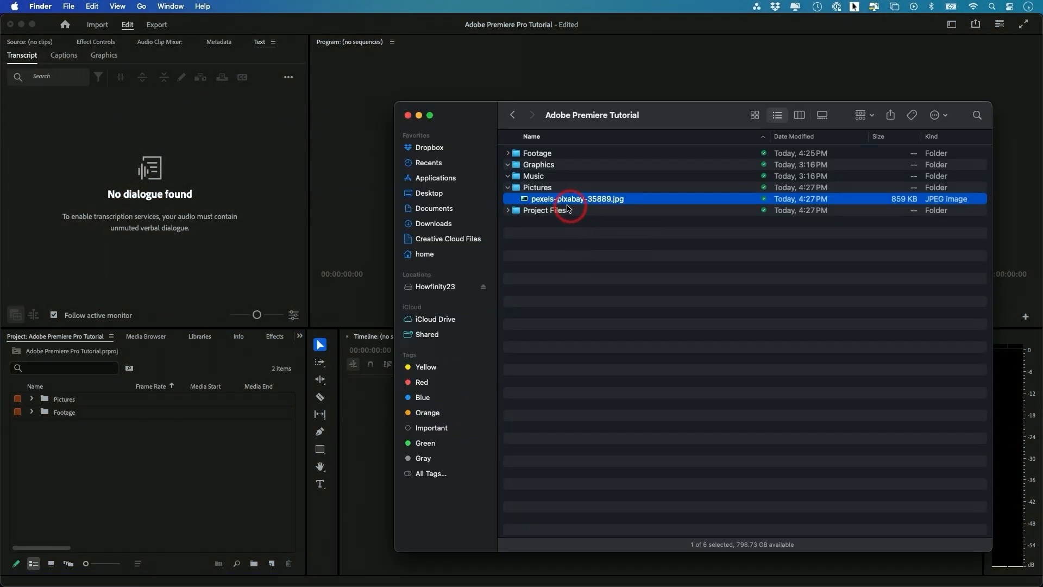
left_click(509, 188)
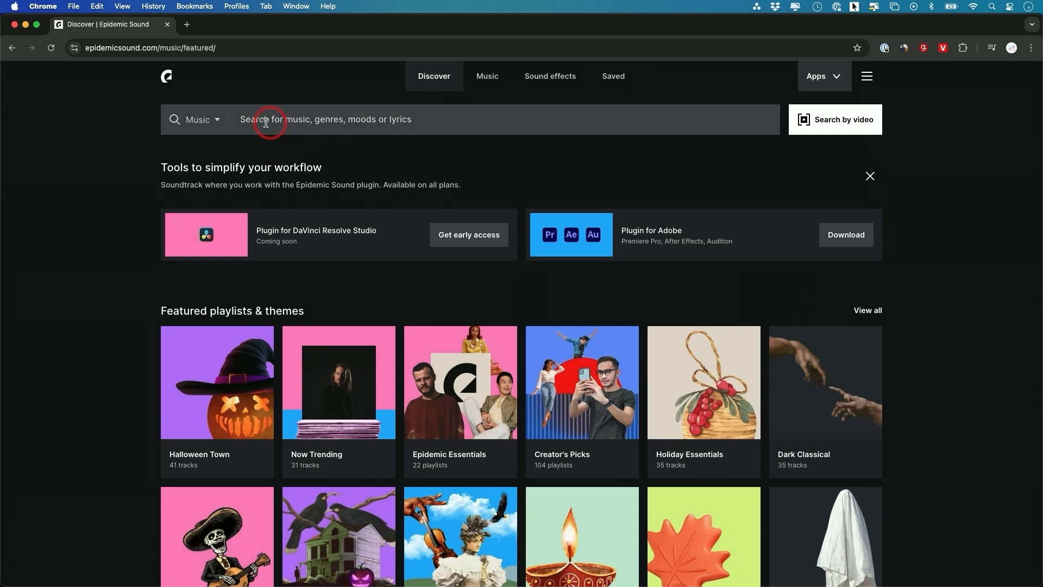
left_click(317, 120)
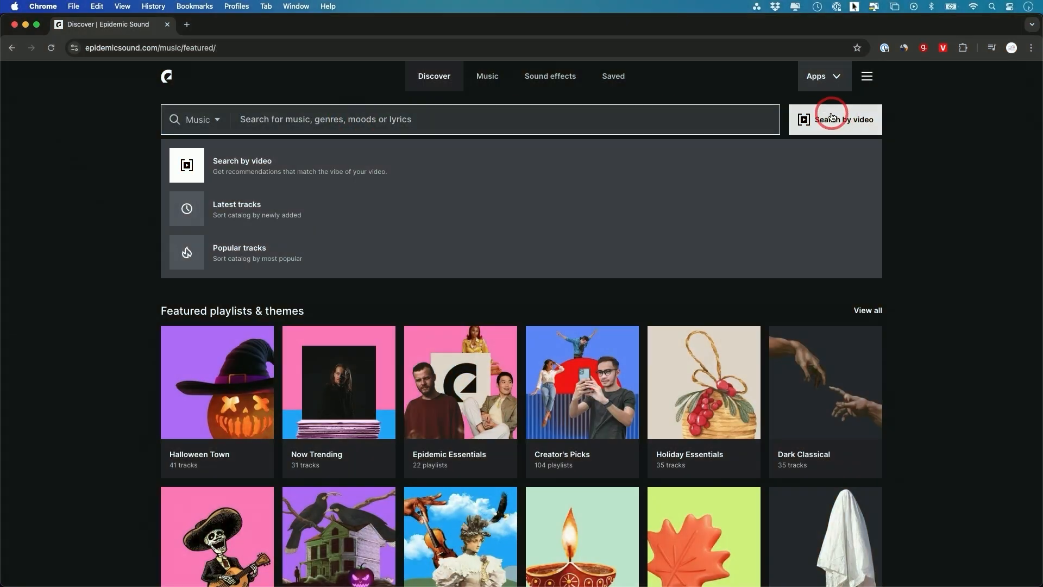
left_click(836, 121)
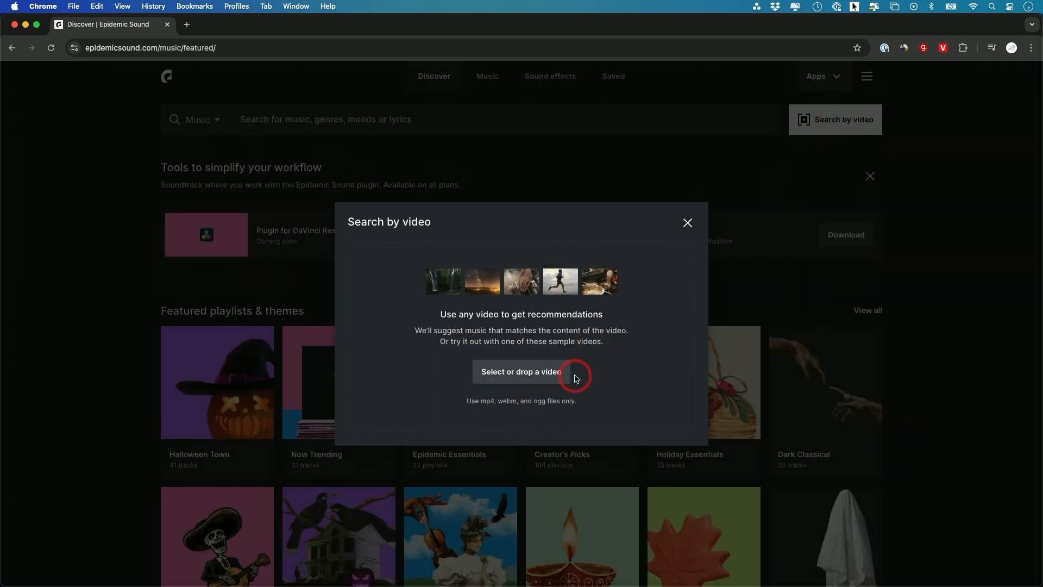
left_click(440, 282)
left_click(517, 326)
left_click(651, 455)
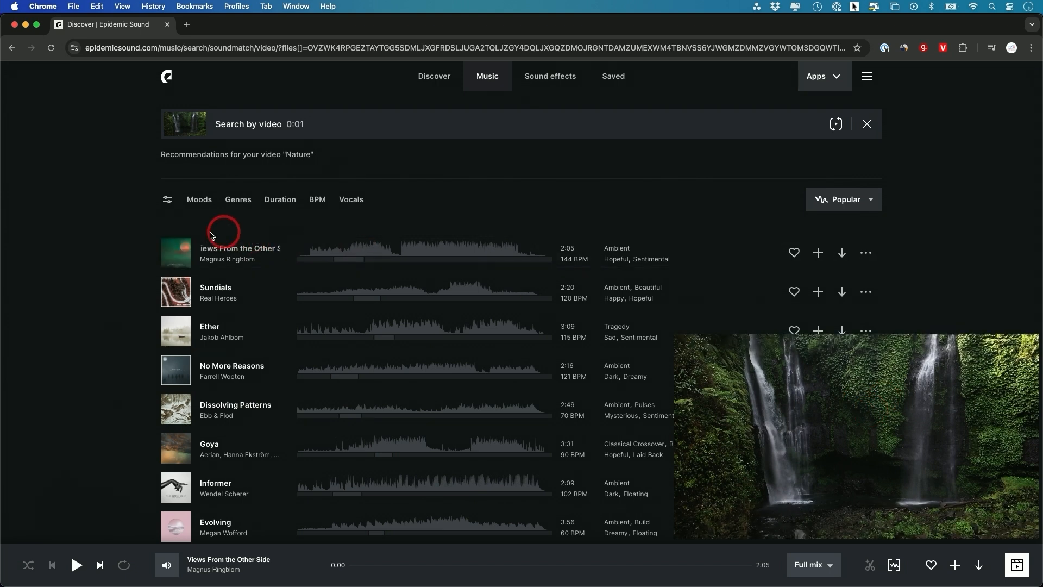
- Preview Views From the Other Side, download its full mix as WAV and check the file in the Music folder in Finder
left_click(176, 260)
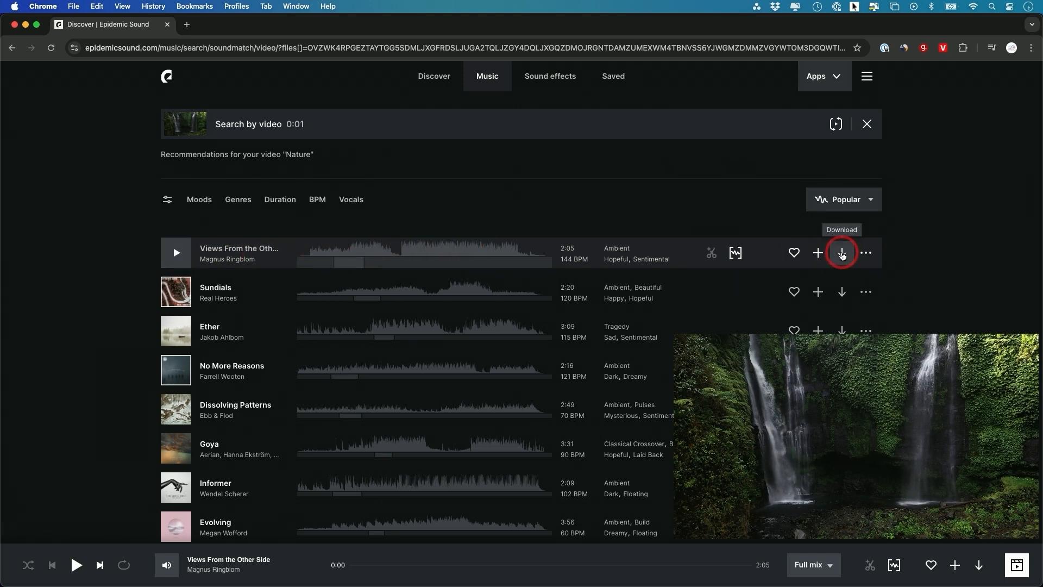
left_click(842, 253)
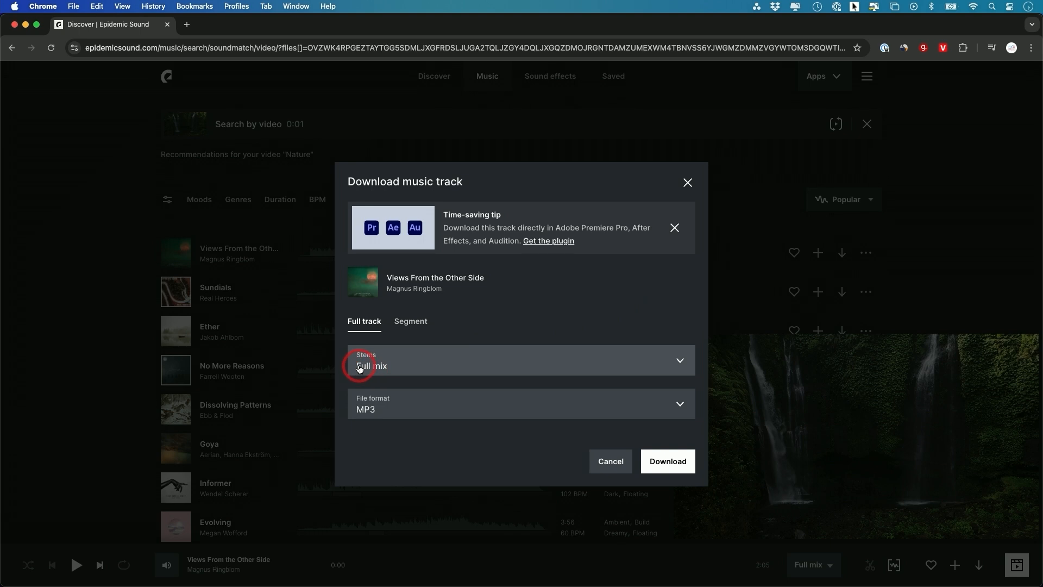
left_click(379, 404)
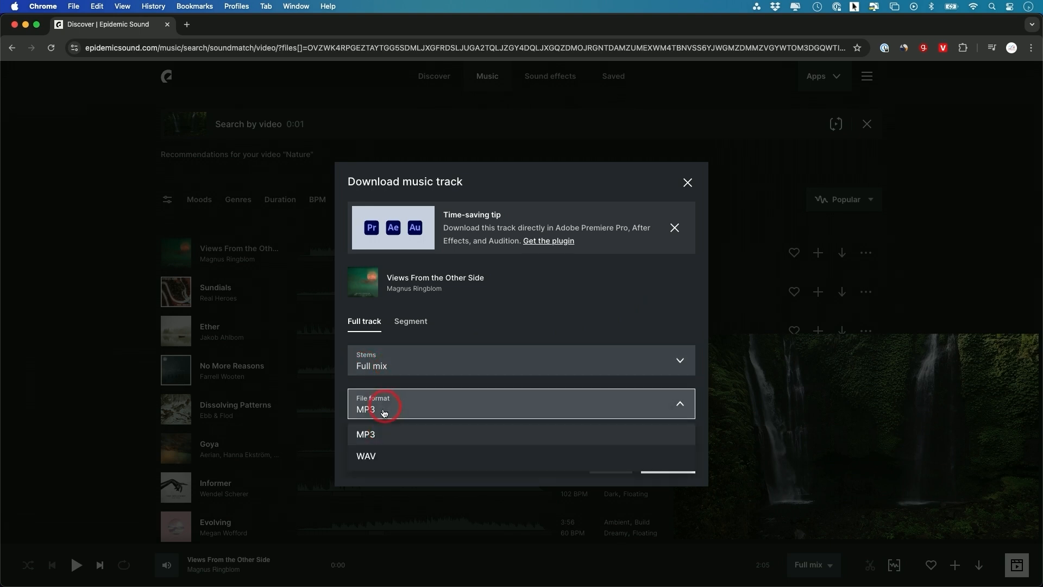
left_click(365, 454)
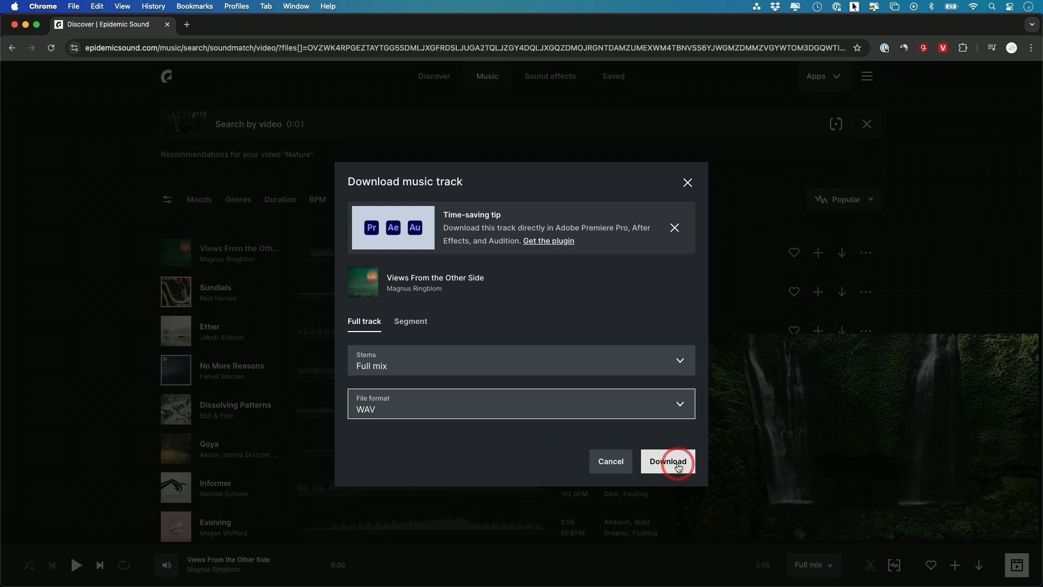
left_click(678, 466)
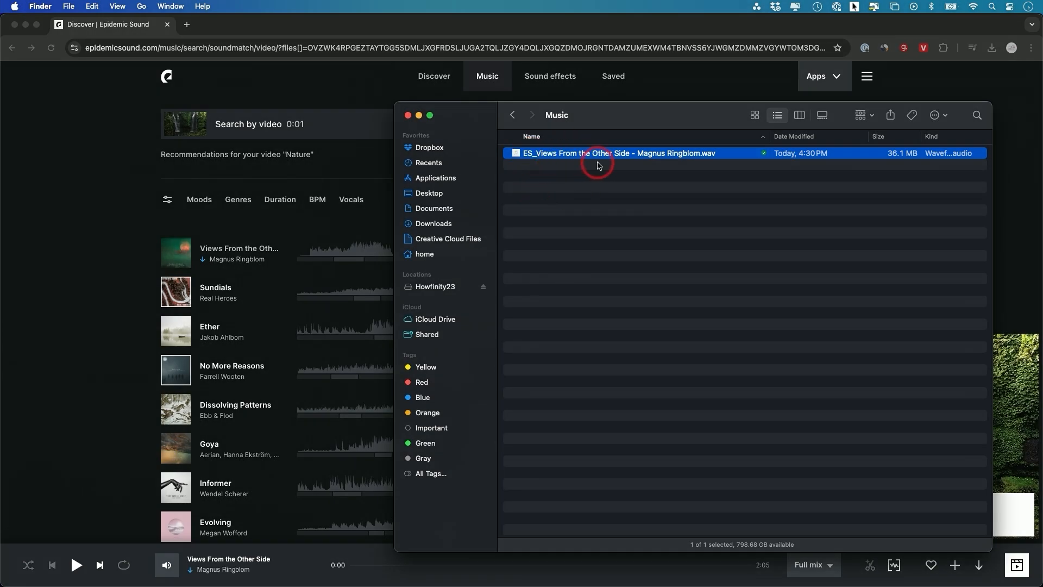
left_click(512, 115)
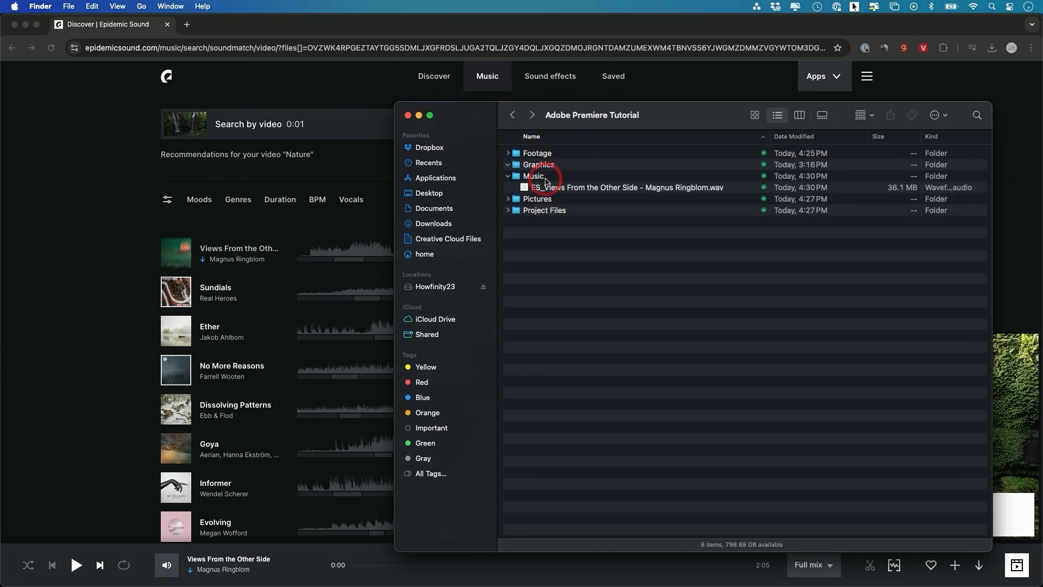
left_click(131, 221)
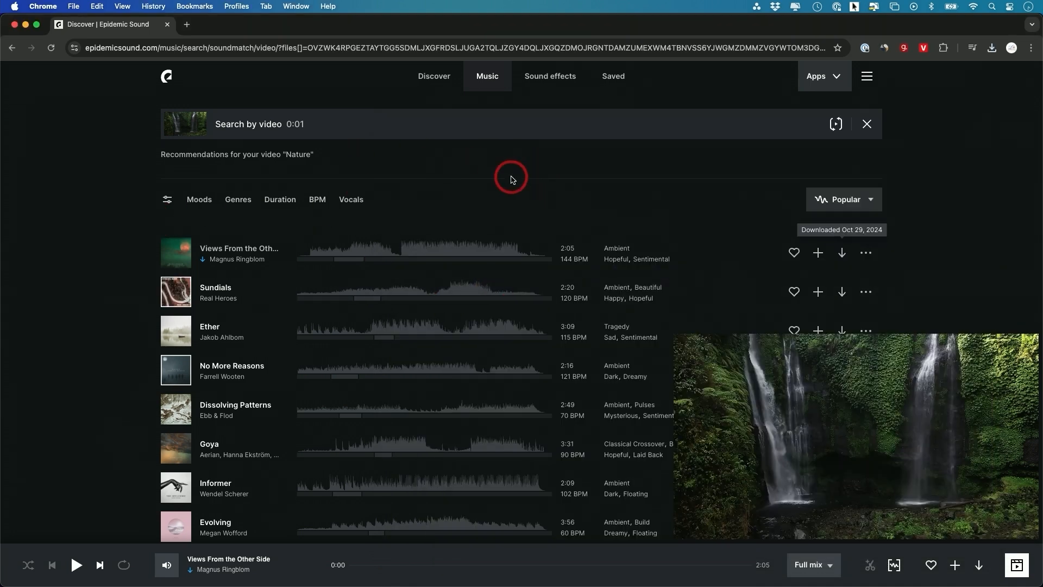
- Clear the video search on Epidemic Sound and open the list of available apps
left_click(867, 124)
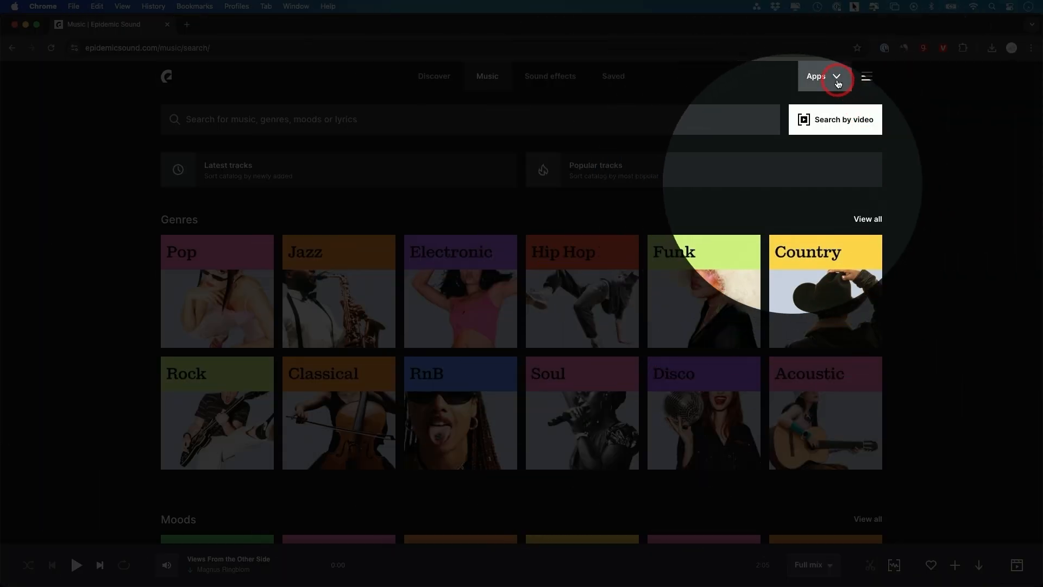
left_click(824, 82)
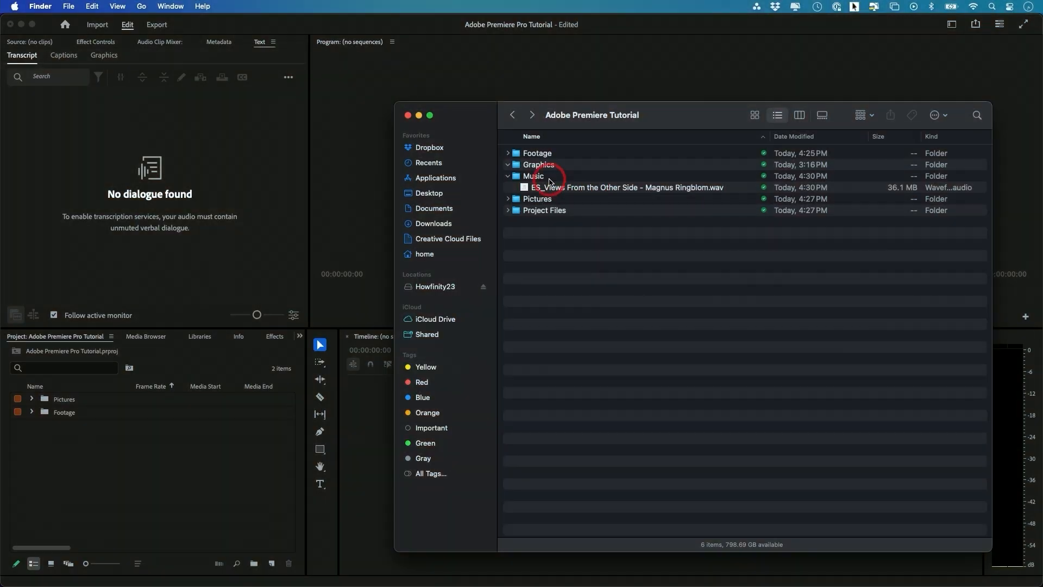
- Import the Music folder from Finder into the Premiere Pro project
left_click(536, 178)
left_click_drag(541, 179, 91, 456)
left_click(93, 459)
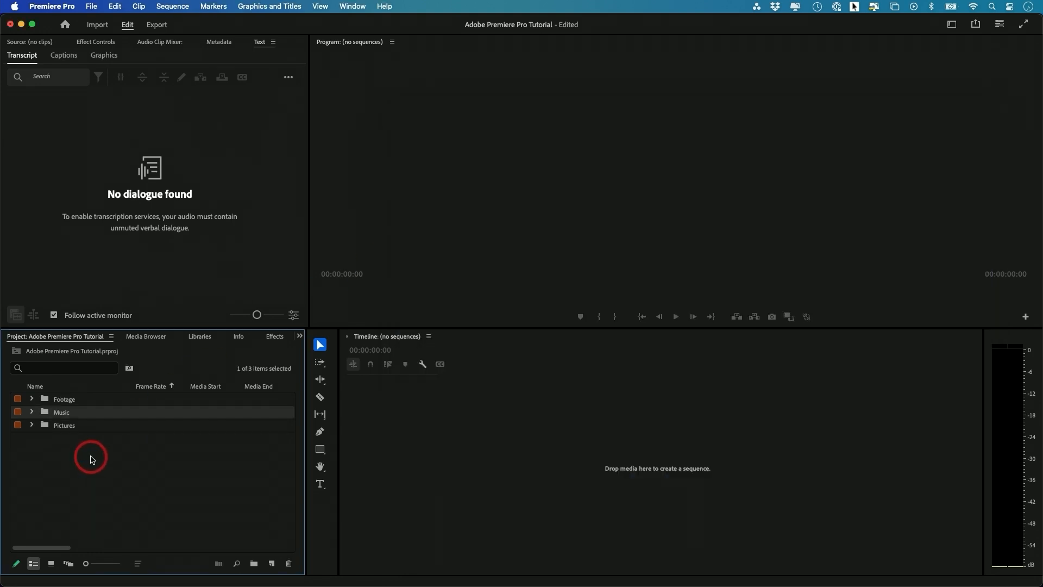
- Expand the Music, Pictures and Footage bins to check the imported media
left_click(31, 412)
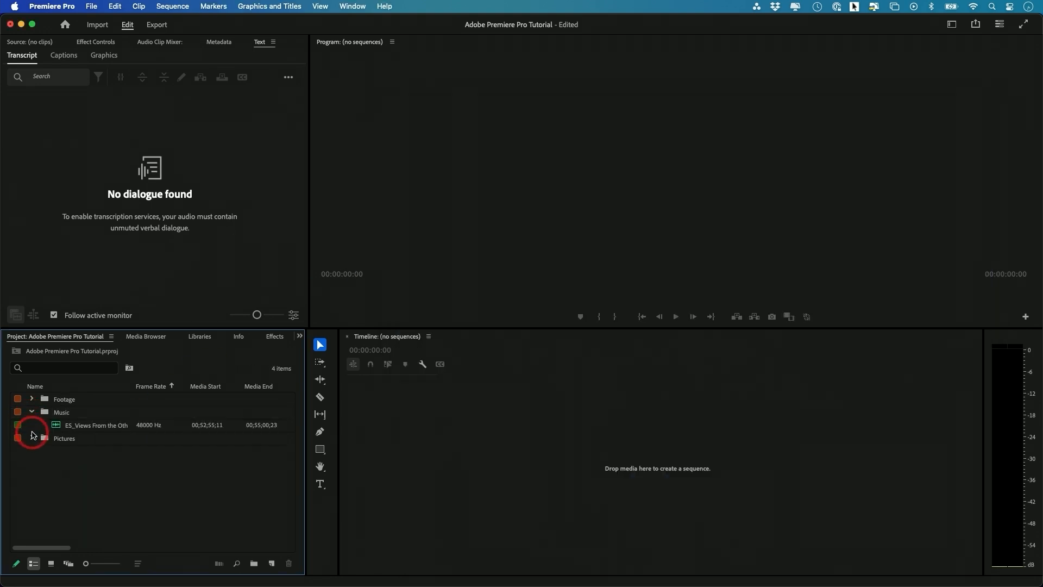
left_click(31, 399)
left_click(31, 400)
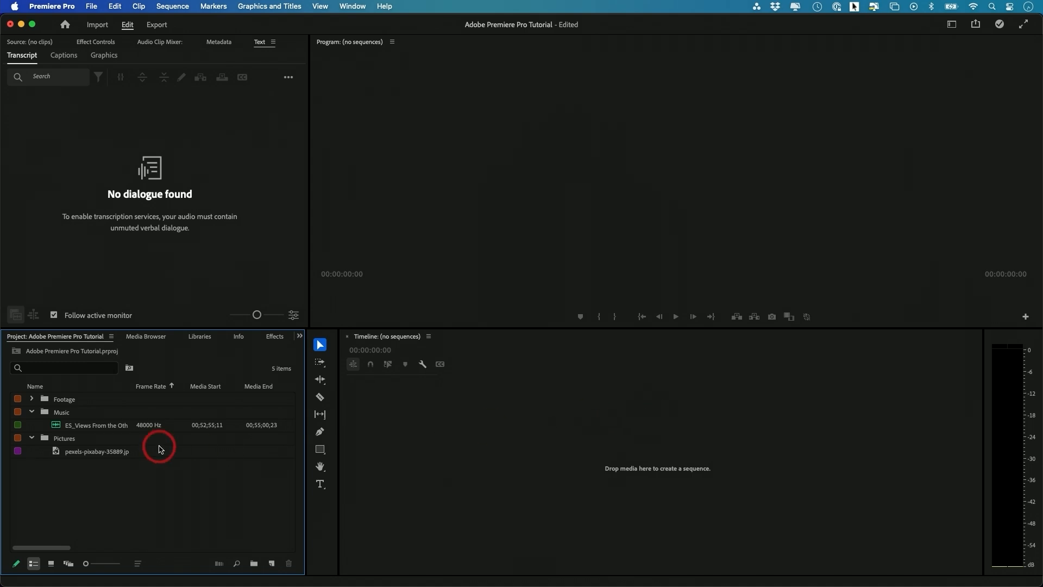
left_click(33, 399)
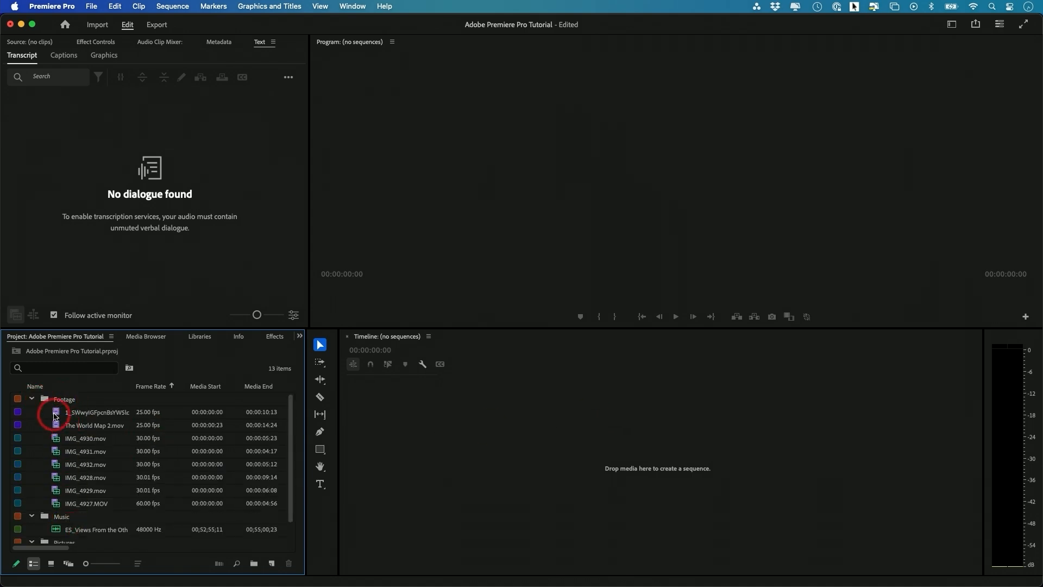
- Open IMG_4930.mov in the Source Monitor, scrub through it and mark an In point at 00:00:01:29
double_click(58, 440)
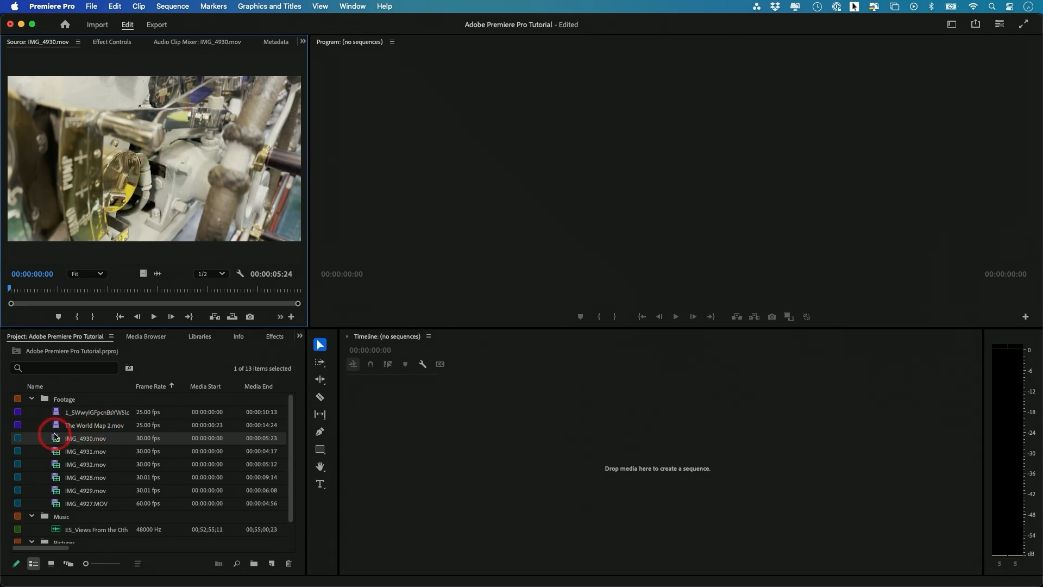
left_click_drag(22, 288, 302, 298)
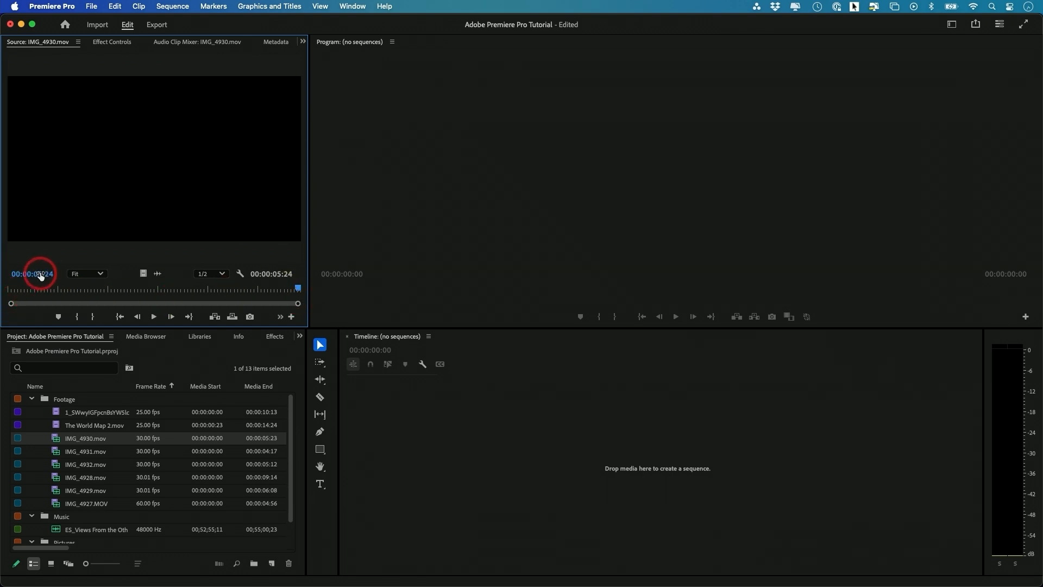
left_click_drag(280, 288, 121, 293)
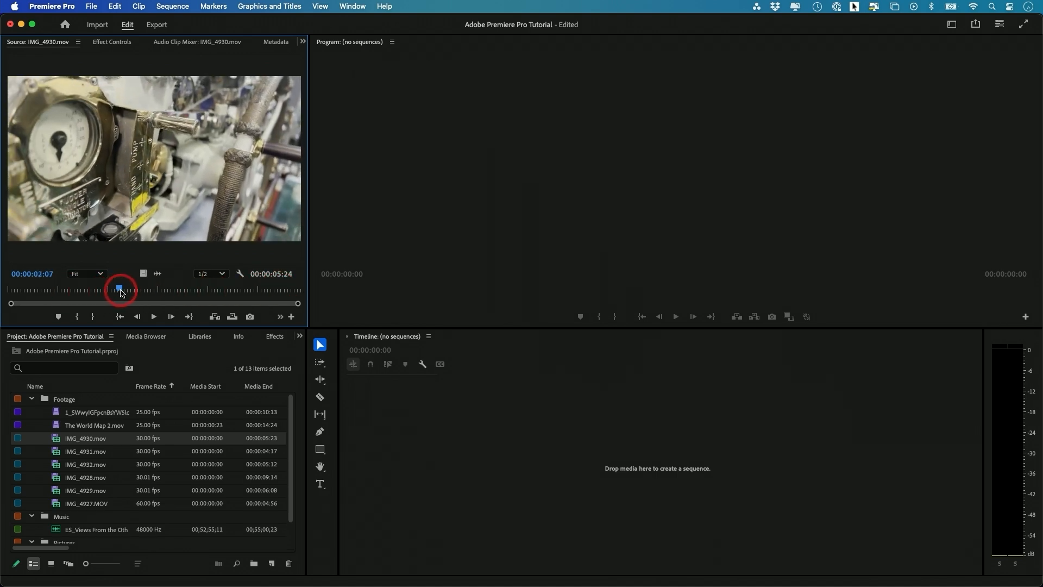
left_click_drag(120, 292, 93, 290)
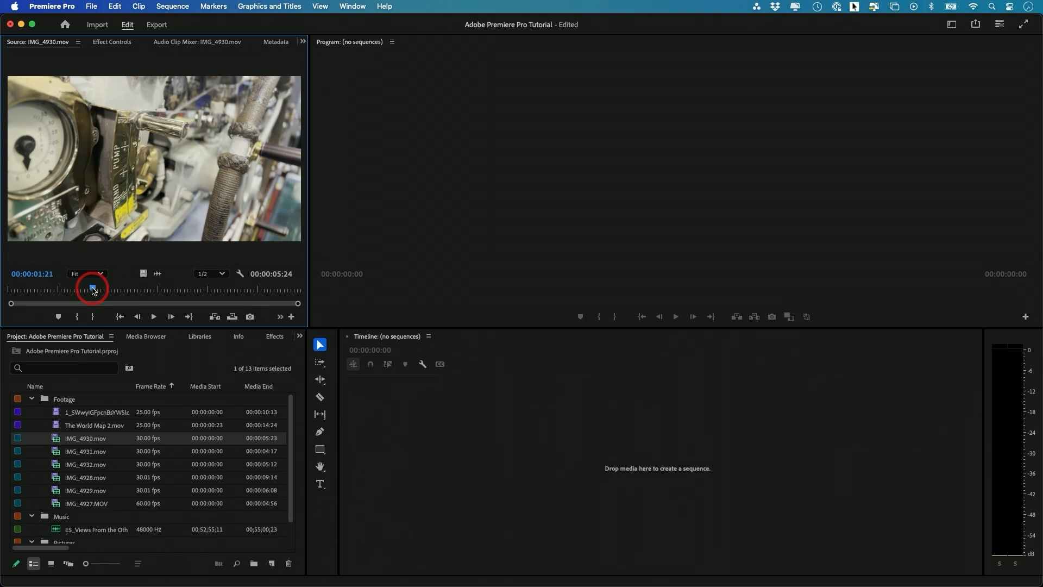
mouse_move(93, 291)
left_mouse_down()
mouse_move(46, 291)
mouse_move(108, 292)
left_mouse_up()
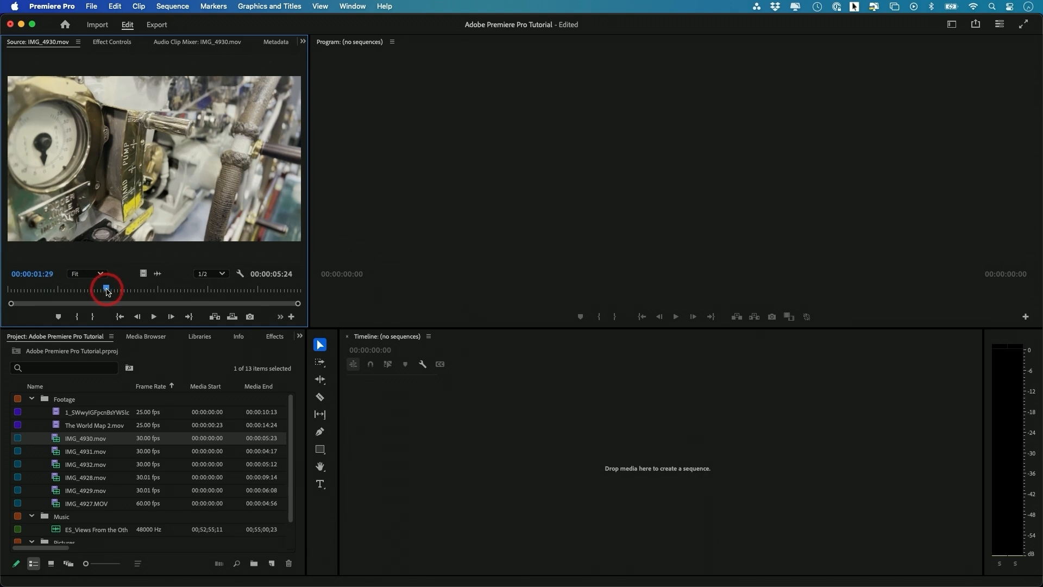
key("i")
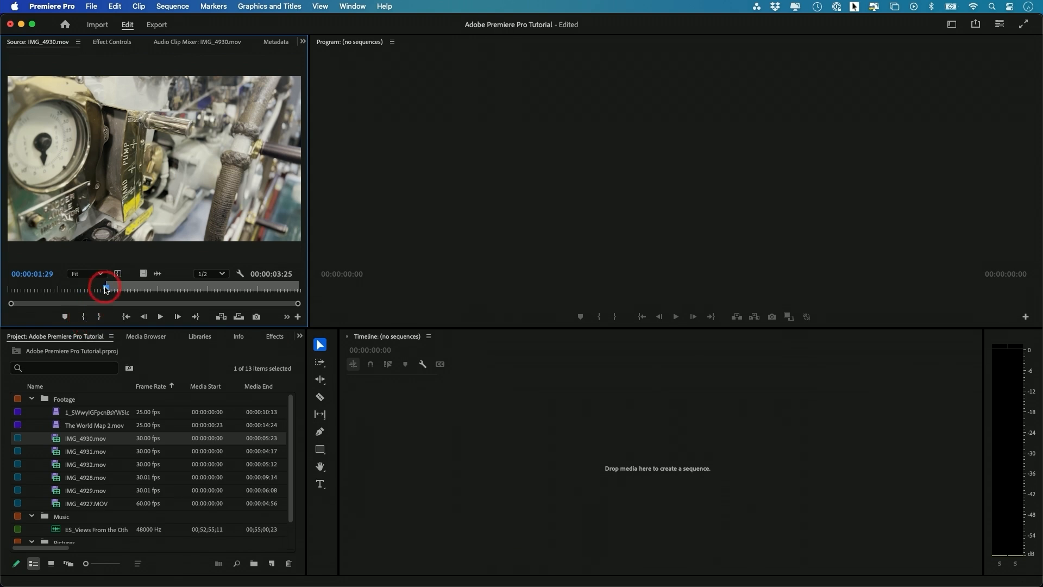
- Mark an Out point at 00:00:04:04 in IMG_4930.mov and move the source playhead to 00:00:04:08
left_click_drag(106, 288, 215, 291)
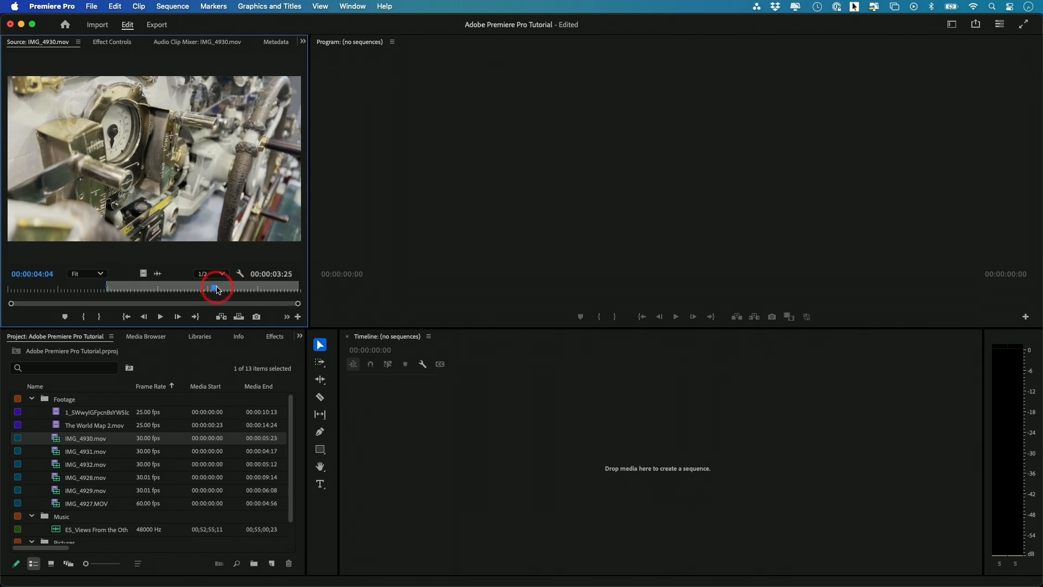
key("o")
left_click(99, 318)
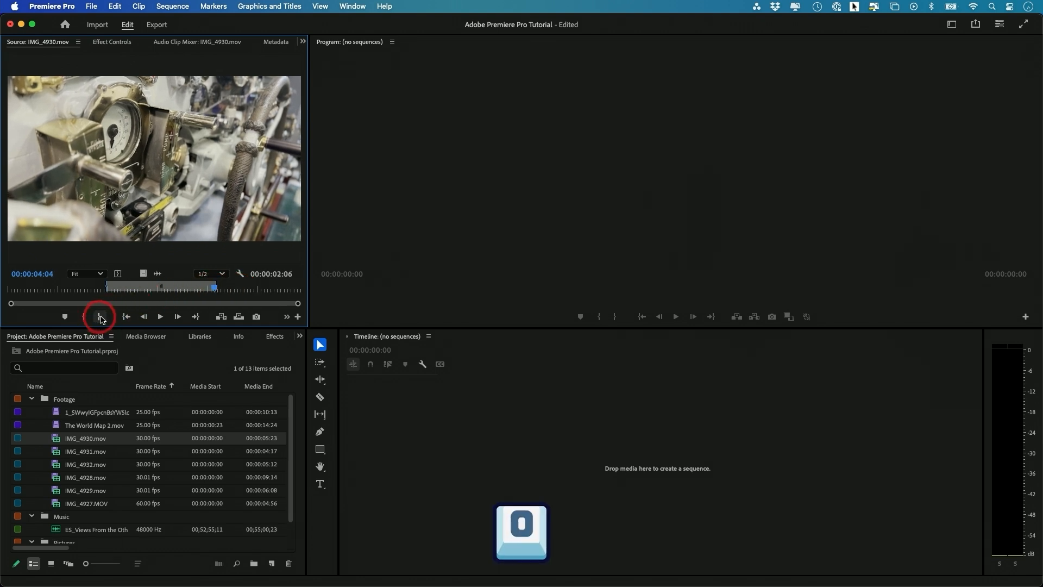
mouse_move(215, 293)
left_mouse_down()
mouse_move(84, 287)
mouse_move(221, 289)
left_mouse_up()
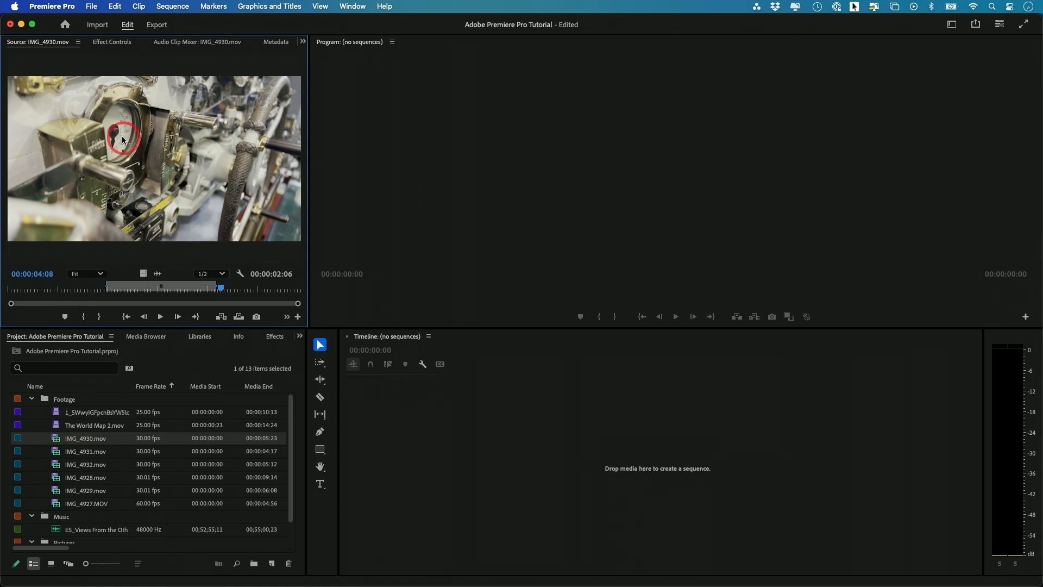
- Place the marked range of IMG_4930.mov in the empty timeline to create a sequence from it
left_click_drag(140, 147, 466, 443)
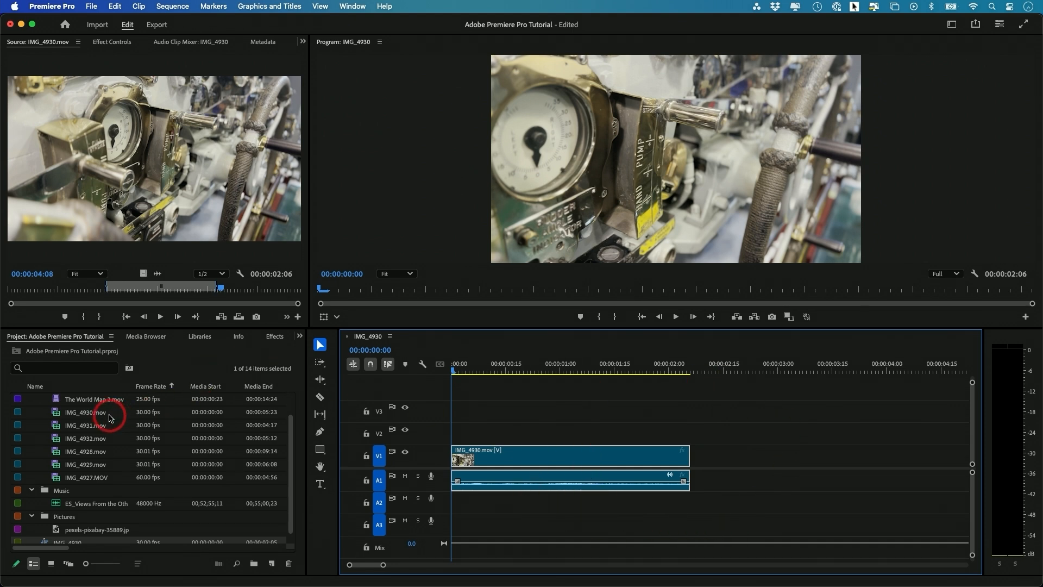
scroll(87, 418, "up", 1)
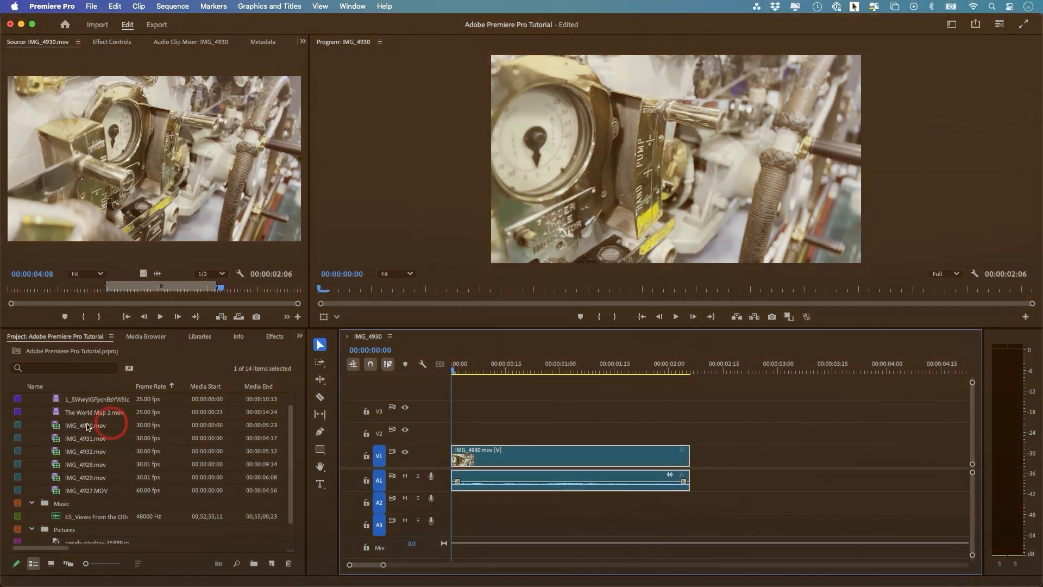
- Mark a range of IMG_4931.mov about 00:00:01:16 long, ending at 00:00:03:08, and place it directly after IMG_4930.mov on V1
left_click(63, 438)
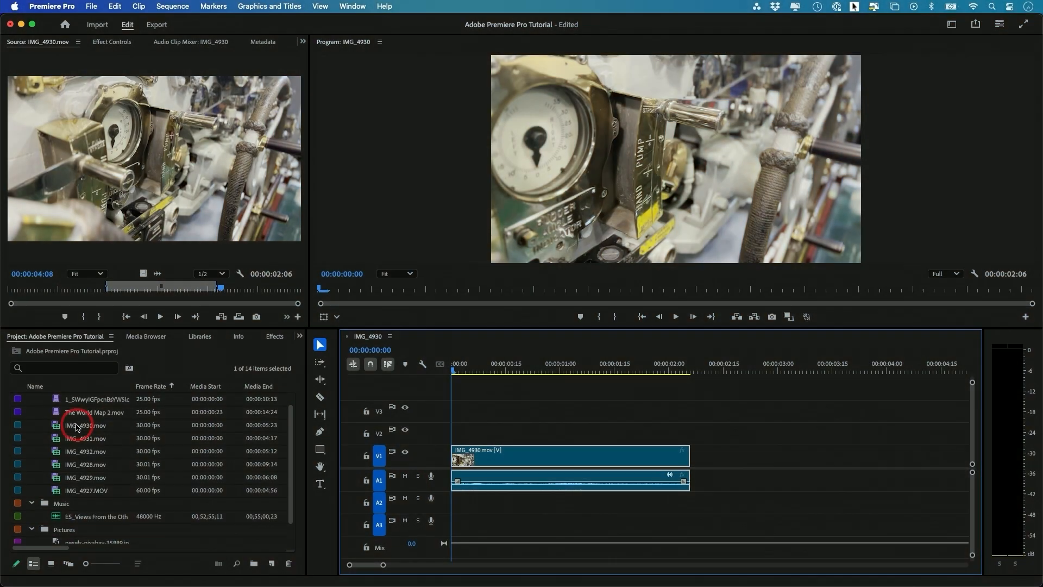
double_click(57, 440)
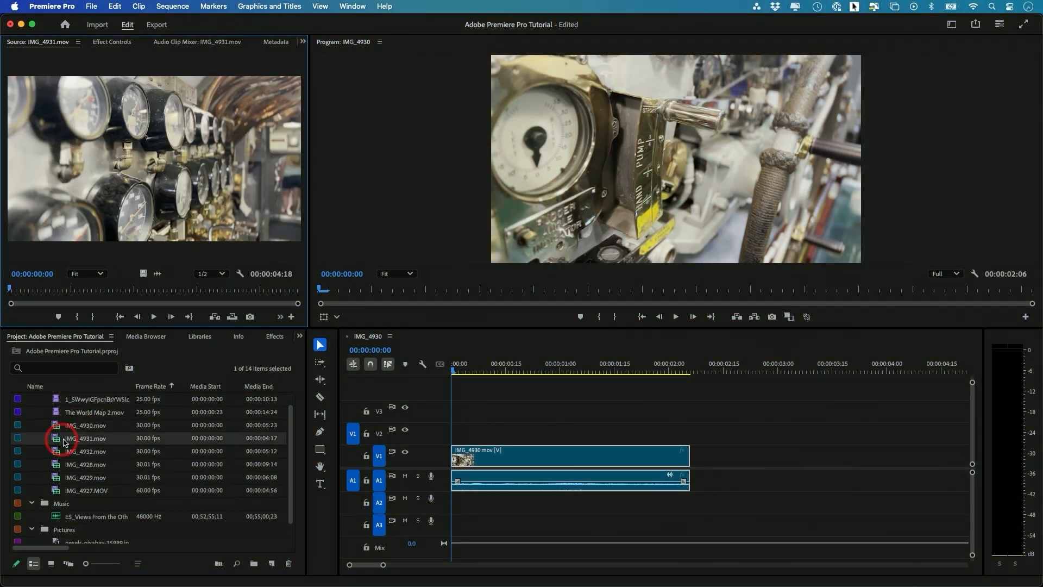
left_click_drag(5, 290, 216, 290)
key("i")
key("o")
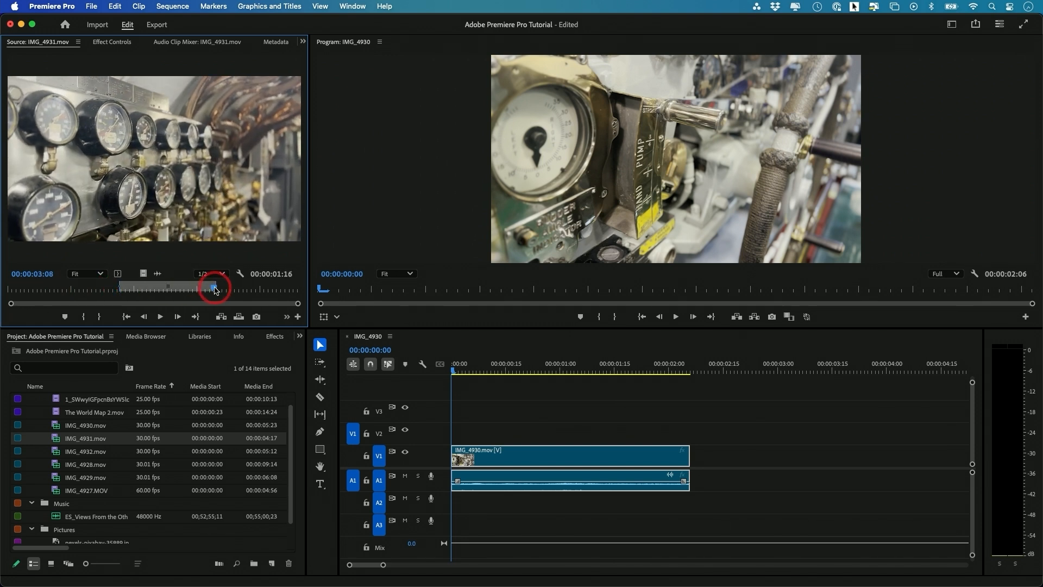
left_click_drag(141, 217, 698, 463)
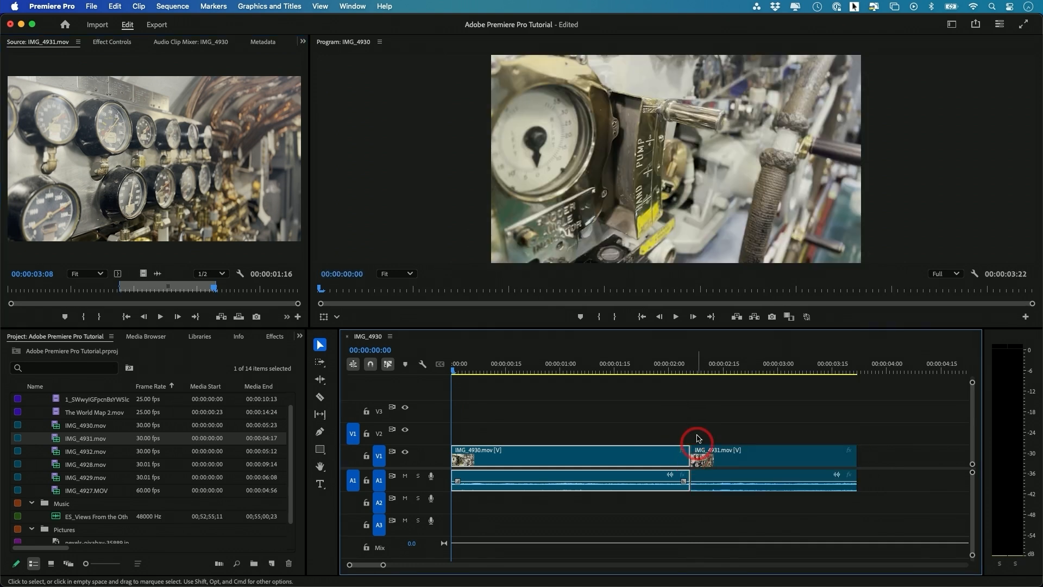
- Mark a range of IMG_4932.mov about 00:00:02:23 long, ending at 00:00:03:29, and place it directly after IMG_4931.mov on V1
double_click(55, 455)
left_click_drag(40, 297, 857, 455)
key("i")
key("o")
- Fit all three clips into the timeline view and scrub the sequence from its start to 00:00:06:14
scroll(752, 421, "right", 3)
scroll(753, 421, "left", 3)
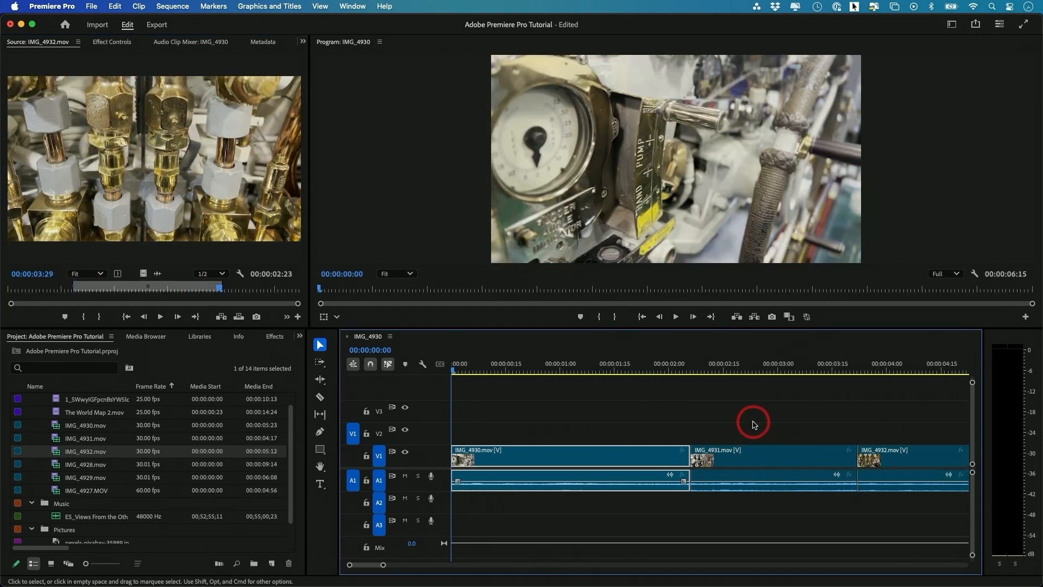
key("=")
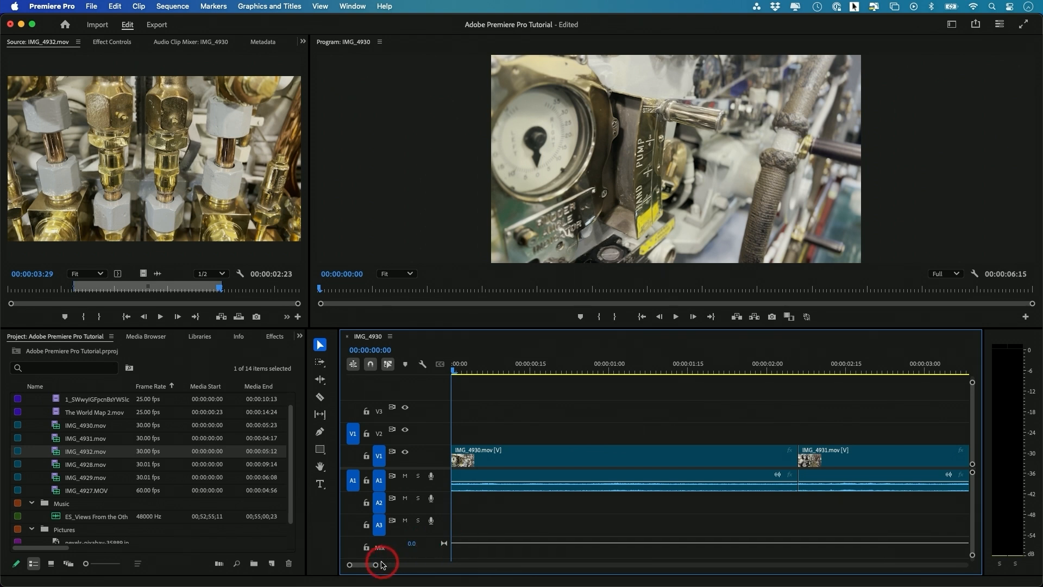
left_click_drag(375, 565, 410, 567)
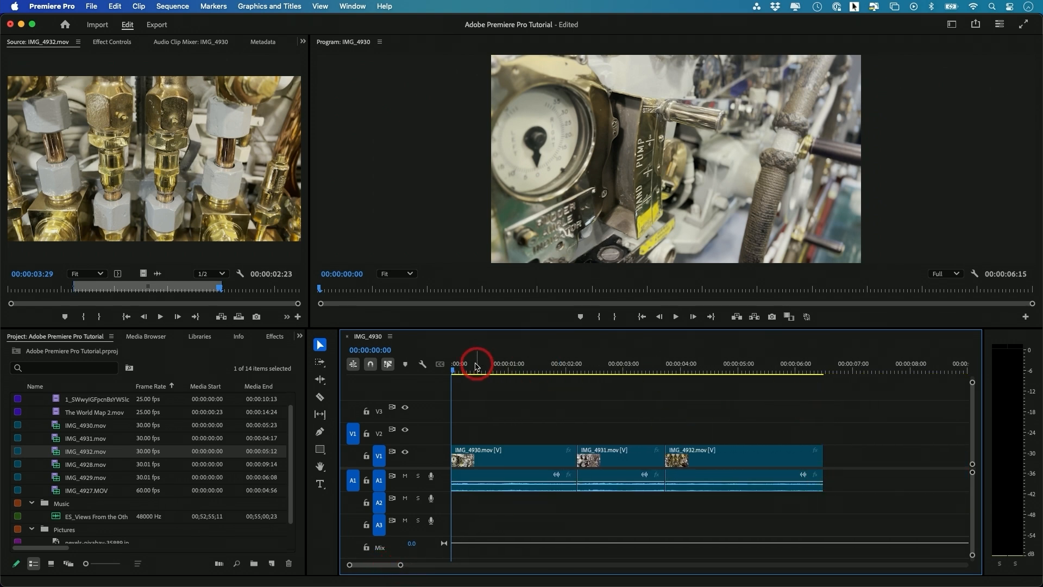
key("d")
left_click_drag(454, 367, 824, 403)
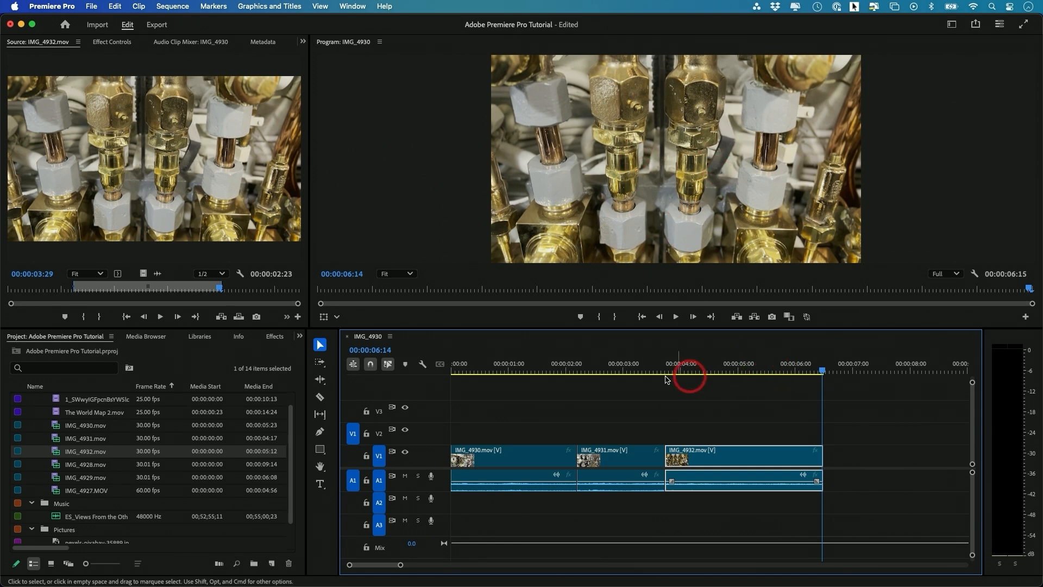
- Review IMG_4932.mov in the sequence from 00:00:03:22 and in the Source Monitor up to 00:00:03:11, ending on the sequence's last frame
left_click_drag(657, 377, 724, 372)
left_click(668, 368)
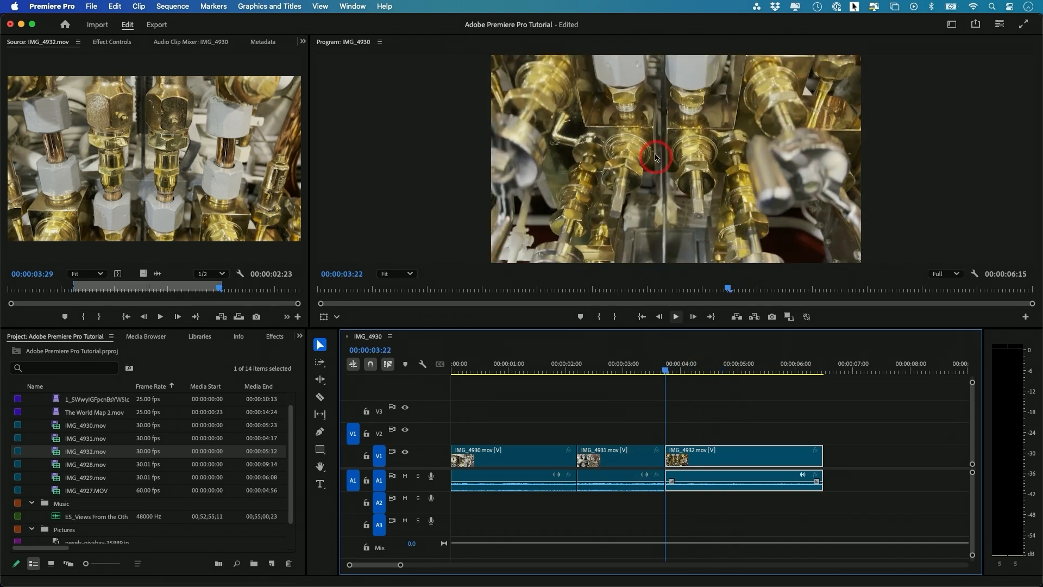
double_click(57, 455)
left_click_drag(90, 287, 187, 288)
left_click(739, 419)
left_click_drag(741, 368, 823, 372)
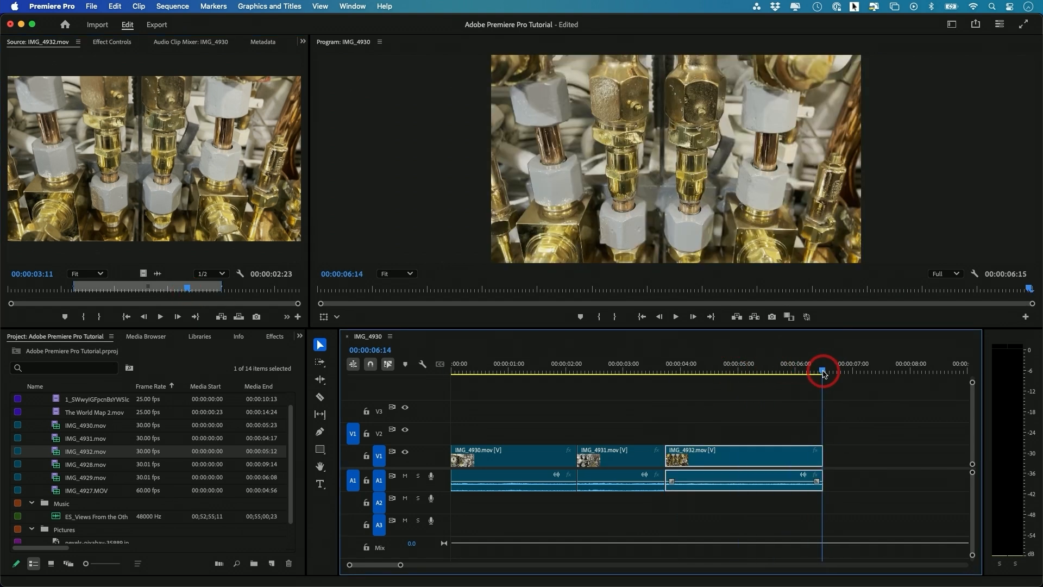
left_click(765, 420)
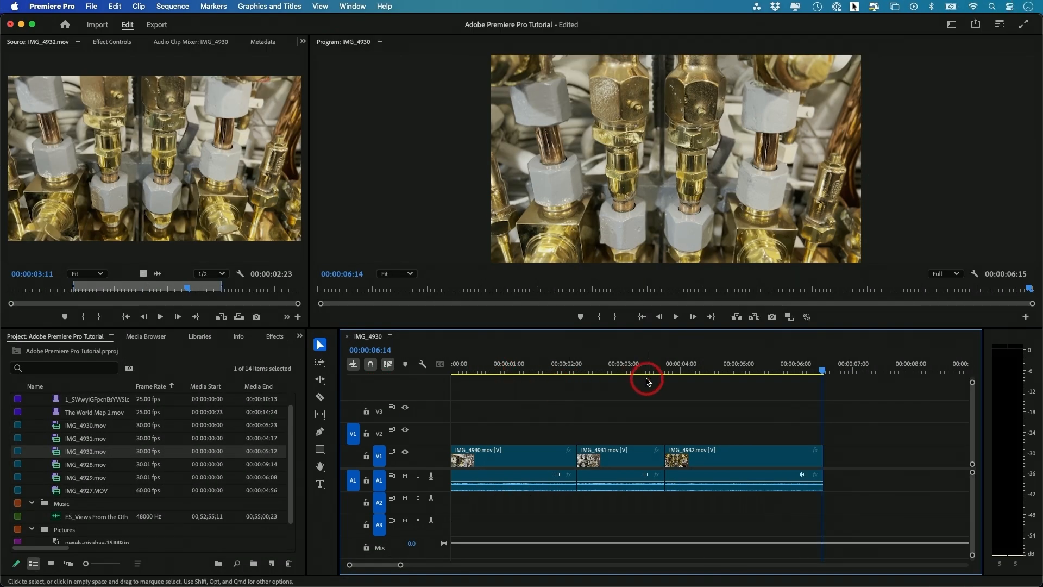
- Scrub back and forth across the three clips and return the playhead to the sequence's last frame at 00:00:06:14
mouse_move(745, 371)
left_mouse_down()
mouse_move(727, 372)
mouse_move(761, 374)
left_mouse_up()
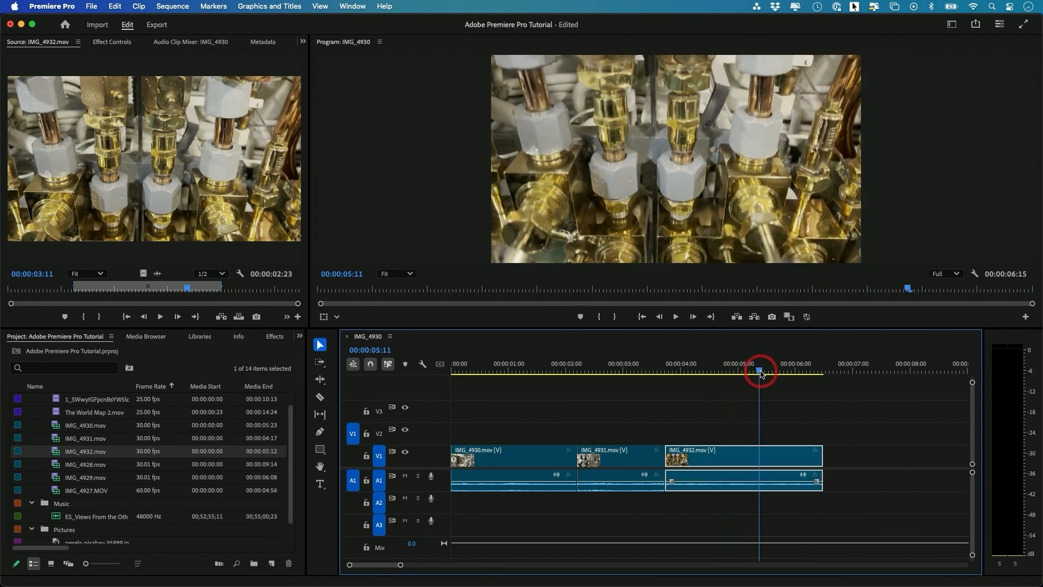
left_click_drag(760, 373, 556, 373)
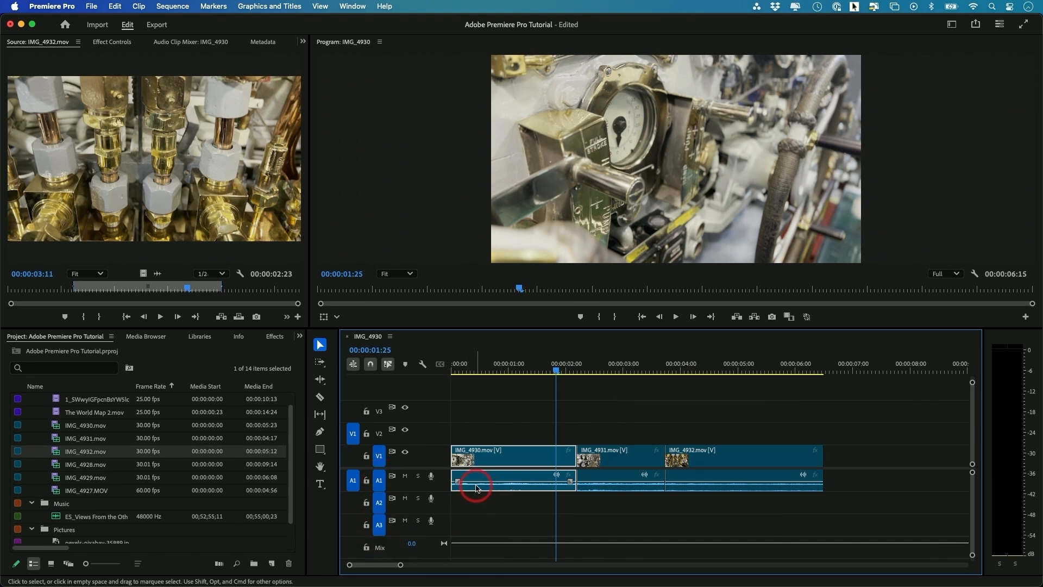
left_click_drag(552, 369, 510, 373)
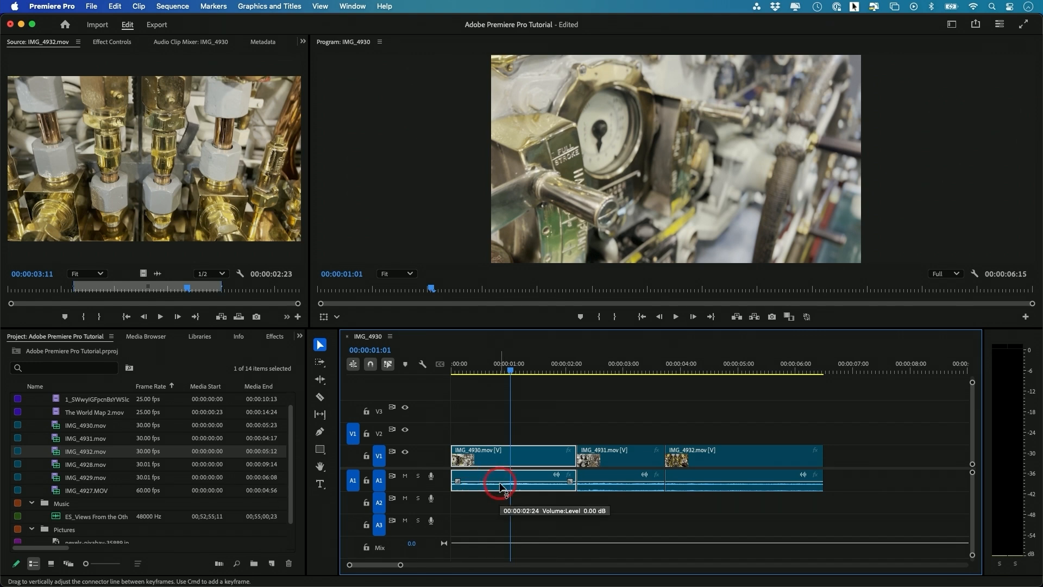
left_click_drag(554, 373, 830, 375)
scroll(796, 405, "right", 3)
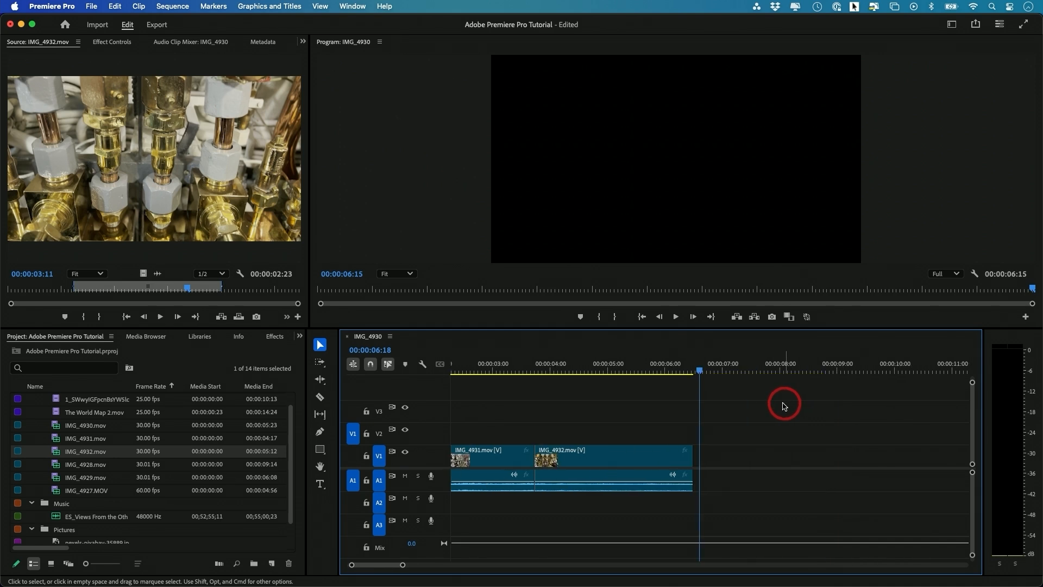
scroll(772, 403, "right", 2)
left_click_drag(610, 365, 628, 370)
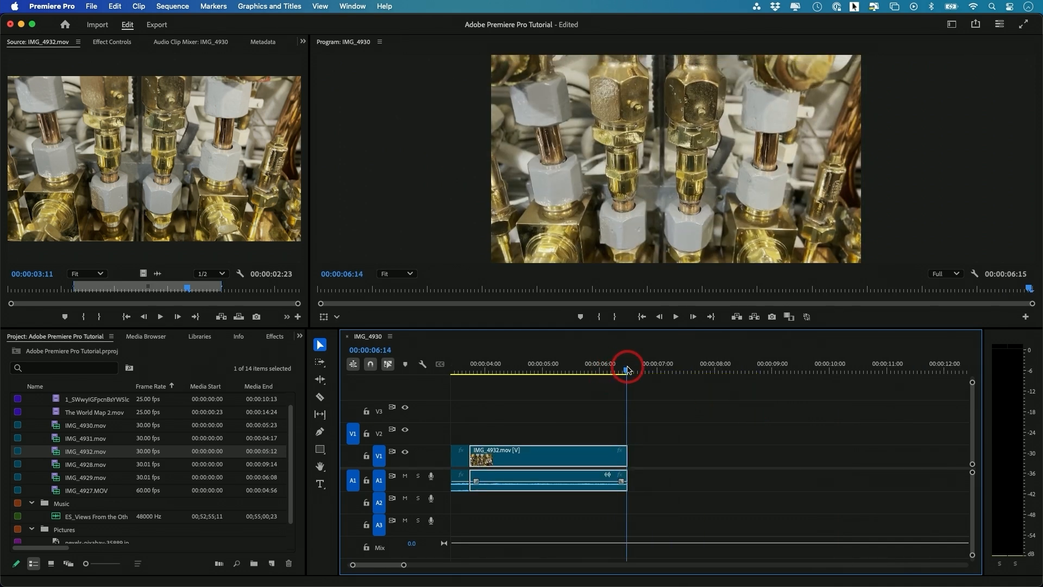
left_click(659, 400)
scroll(661, 405, "left", 6)
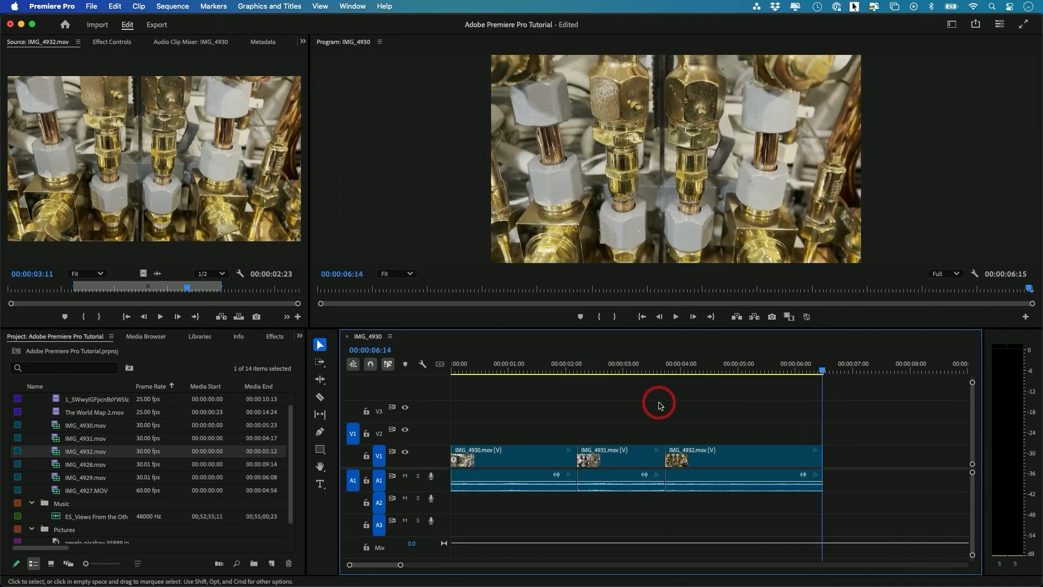
- Mark a range of The World Map 2.mov about 00:00:08:02 long, ending at 00:00:13:04, and place it directly after IMG_4932.mov on V1
scroll(655, 405, "right", 5)
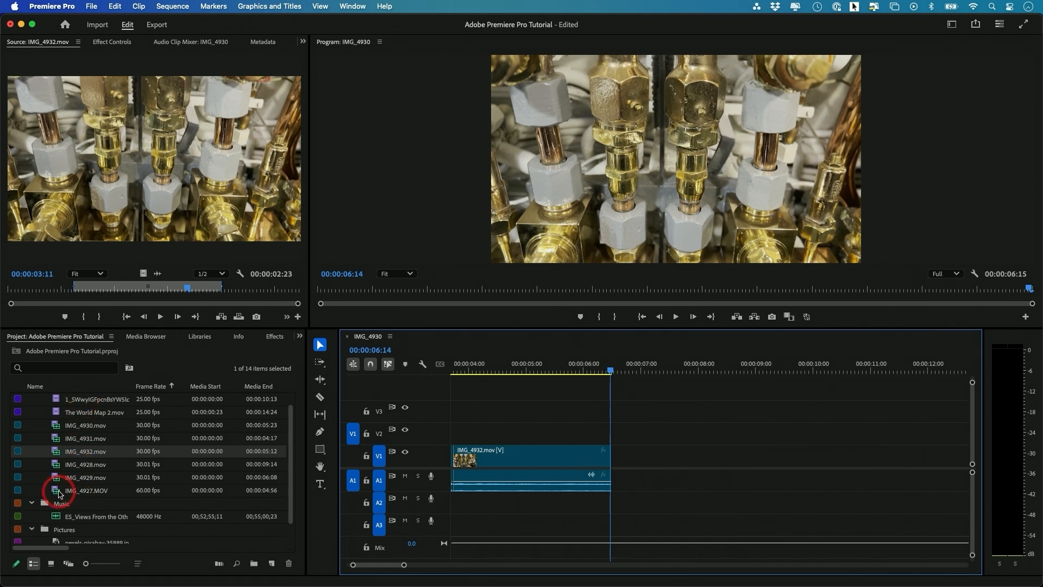
double_click(60, 492)
double_click(93, 412)
left_click_drag(67, 290, 259, 288)
key("o")
left_click_drag(158, 181, 613, 450)
- Scrub the timeline across the cut between IMG_4932.mov and The World Map 2.mov to review both clips
left_click_drag(610, 377, 669, 369)
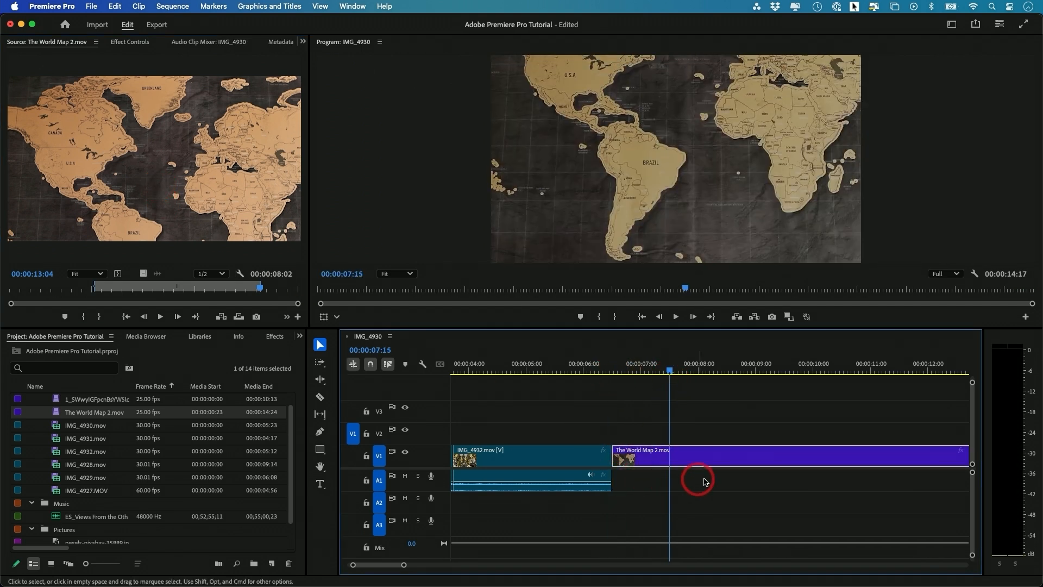
left_click_drag(700, 367, 556, 371)
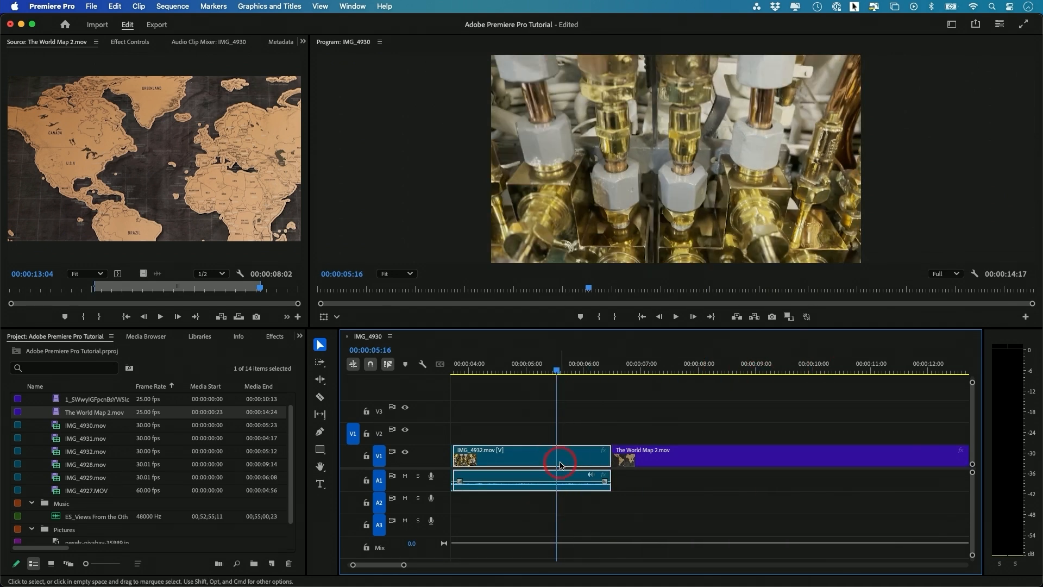
left_click_drag(638, 365, 681, 413)
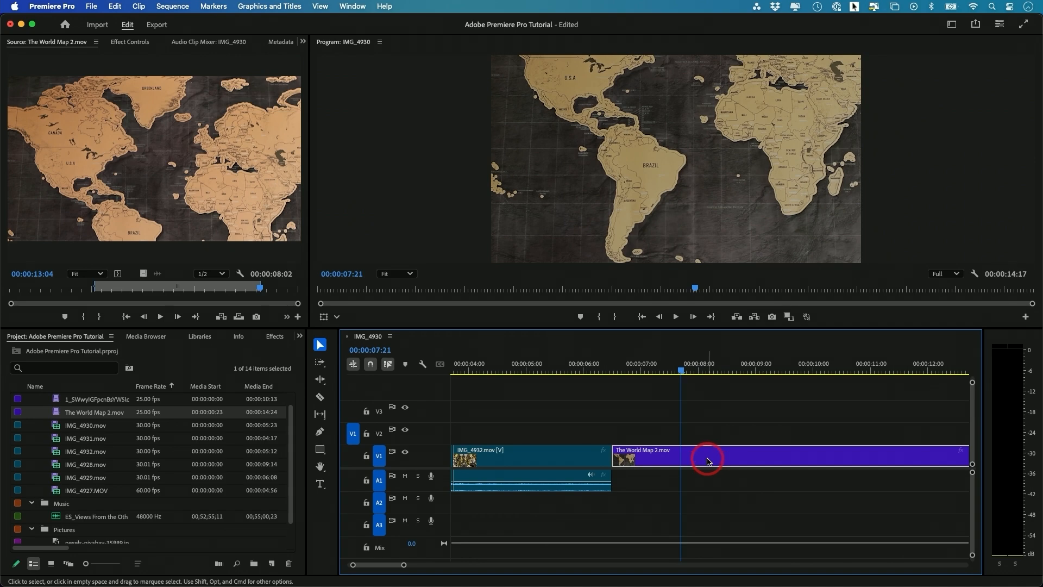
scroll(708, 461, "right", 3)
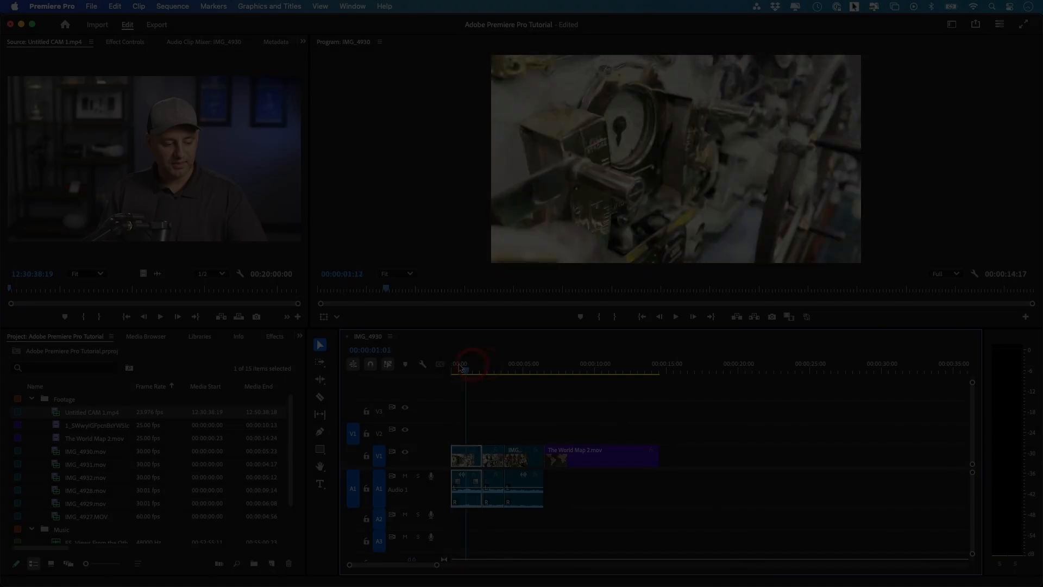
- Move the IMG_4932.mov clip to the end of the sequence, directly after The World Map 2.mov
left_click_drag(460, 367, 536, 374)
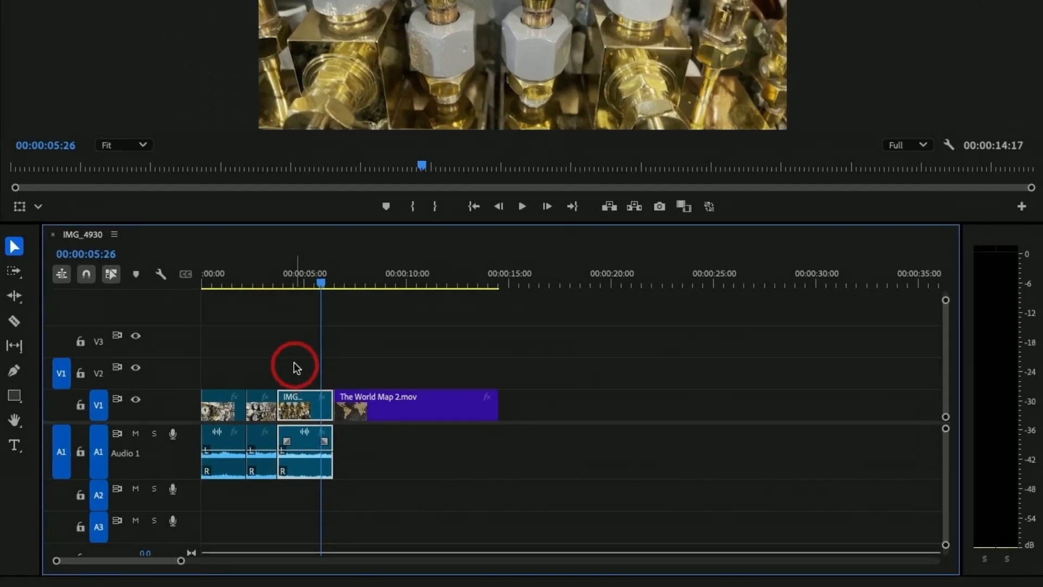
left_click(517, 451)
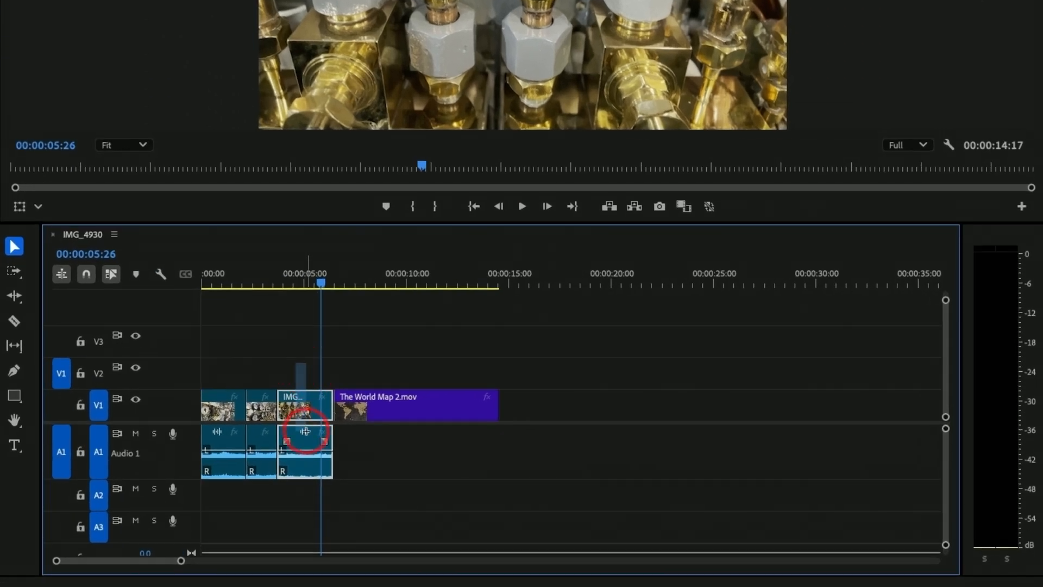
left_click_drag(298, 400, 522, 412)
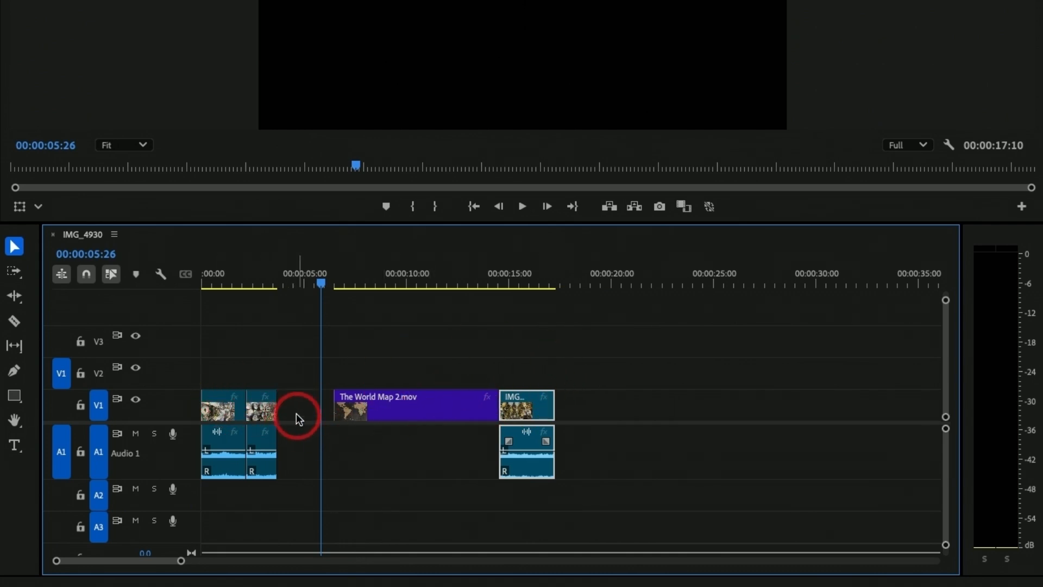
- Scrub over the empty gap between IMG_4931.mov and The World Map 2.mov and delete the gap
left_click_drag(327, 292, 265, 292)
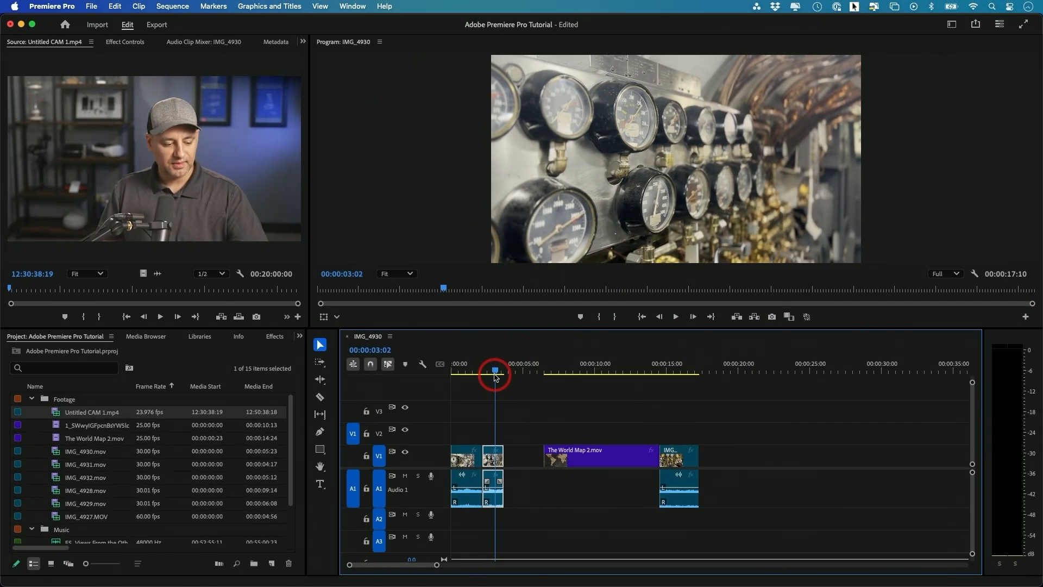
left_click_drag(495, 376, 529, 379)
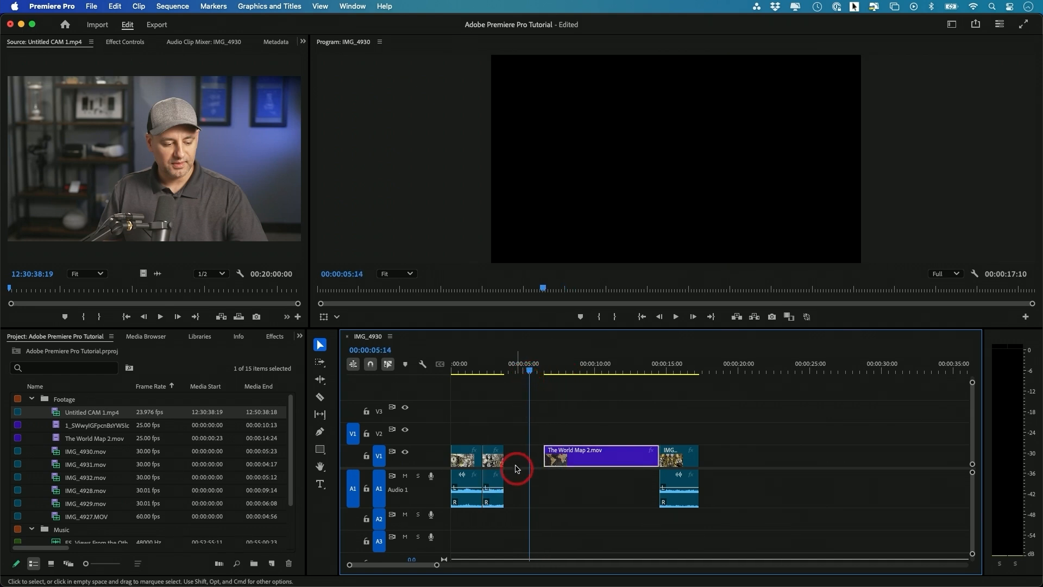
left_click(517, 461)
key("Delete")
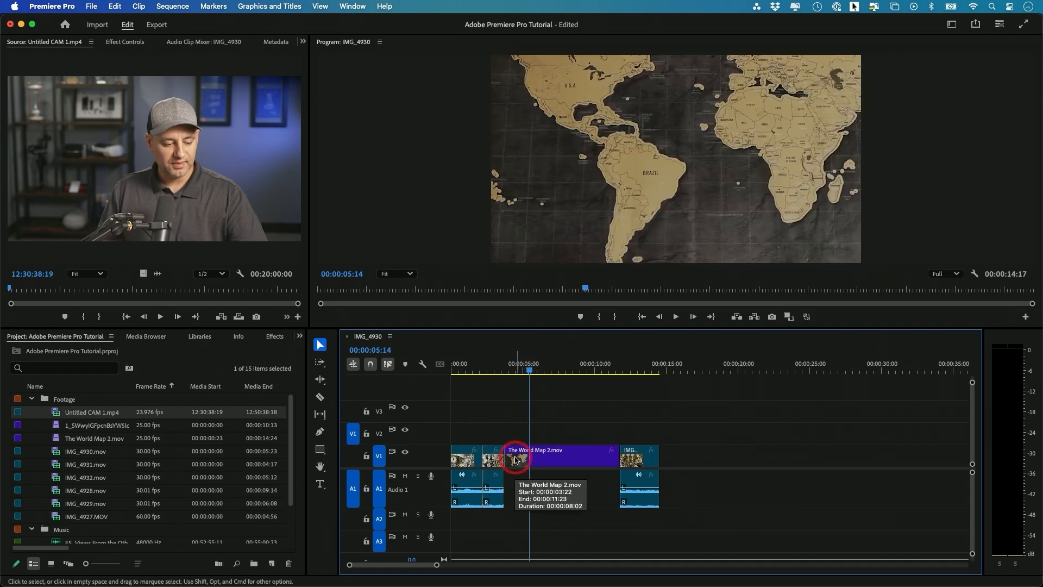
- Move IMG_4930.mov, IMG_4931.mov and The World Map 2.mov together to directly after IMG_4932.mov and check them up to 00:00:16:11
left_click_drag(467, 425, 507, 502)
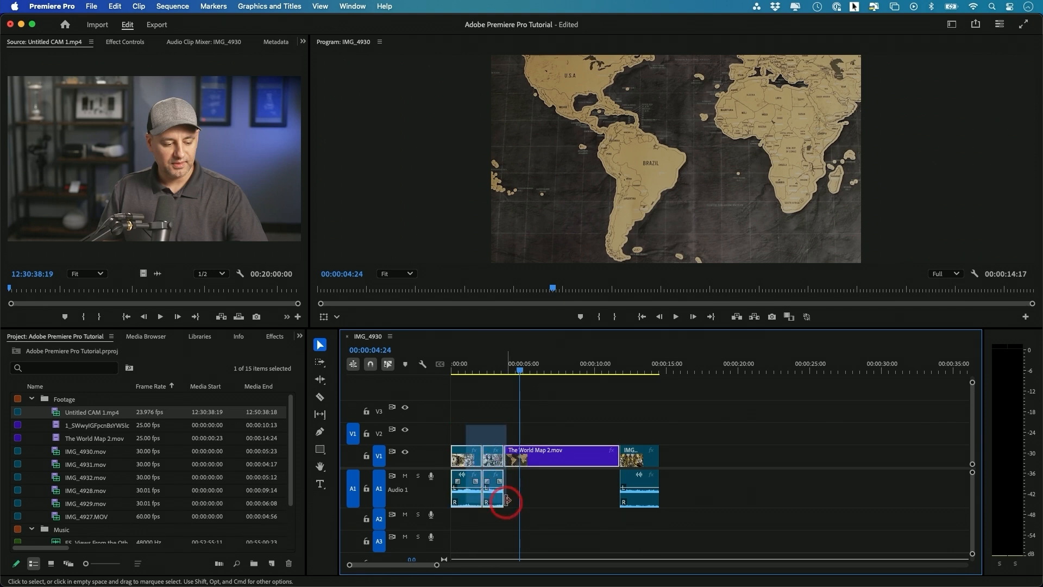
left_click_drag(473, 419, 517, 496)
left_click_drag(468, 461, 678, 458)
left_click_drag(622, 365, 686, 369)
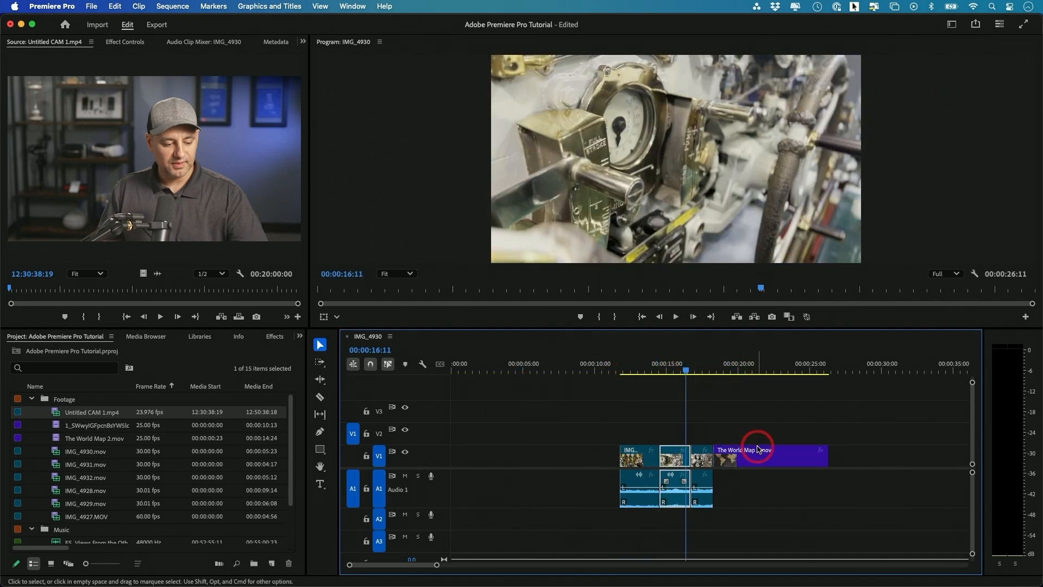
- Move The World Map 2.mov directly in front of IMG_4932.mov and check it up to 00:00:09:21
left_click(759, 459)
left_click_drag(774, 461, 559, 454)
left_click_drag(516, 372, 591, 375)
- Close the gap at the sequence start so The World Map 2.mov begins at 00:00, and scrub to 00:00:13:20
left_click(468, 463)
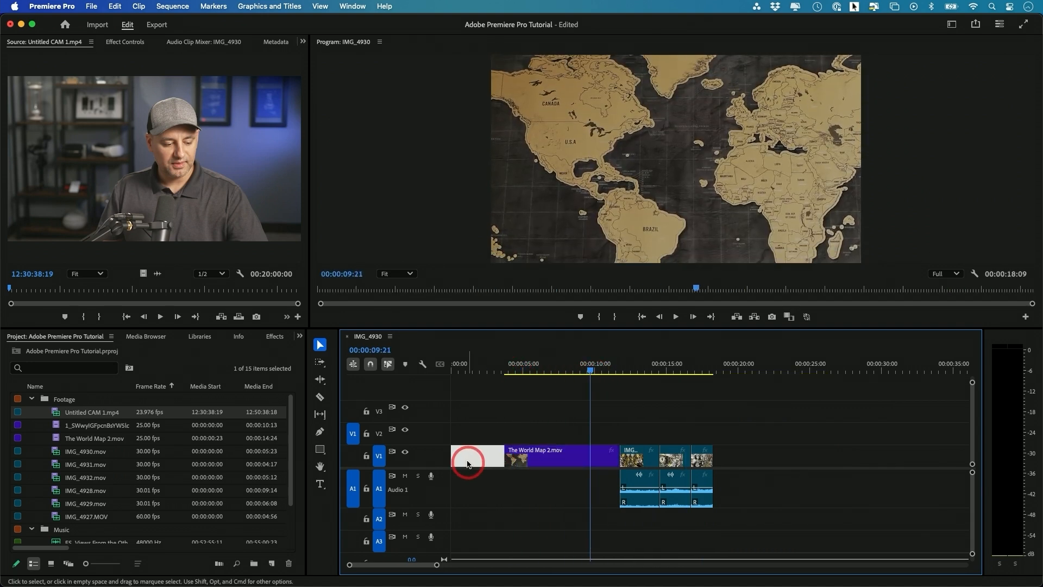
left_click_drag(542, 421, 777, 524)
left_click_drag(577, 461, 508, 461)
left_click_drag(531, 368, 649, 387)
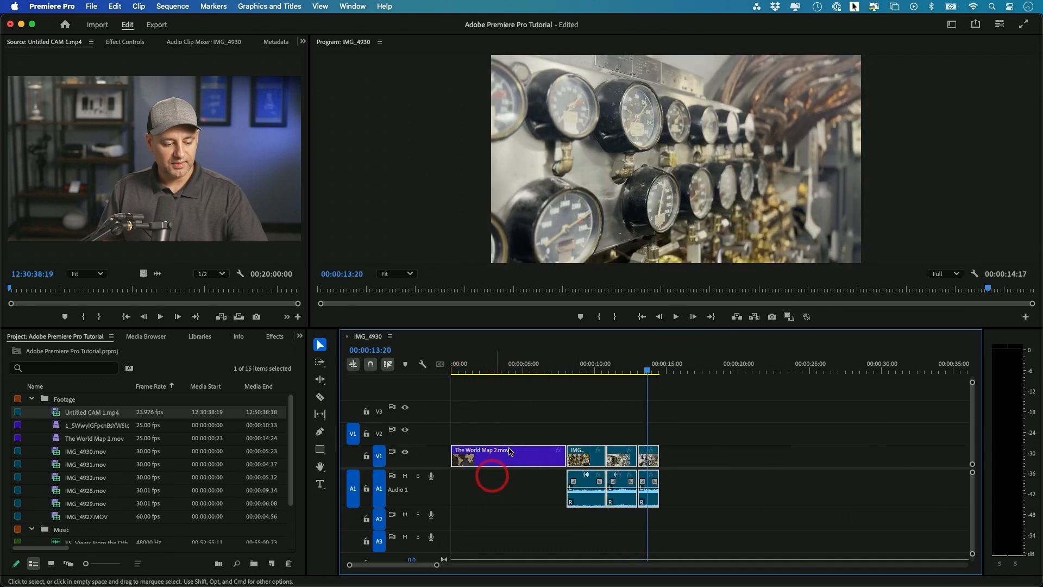
left_click(573, 429)
left_click(593, 464)
left_click_drag(581, 418, 693, 513)
left_click(608, 439)
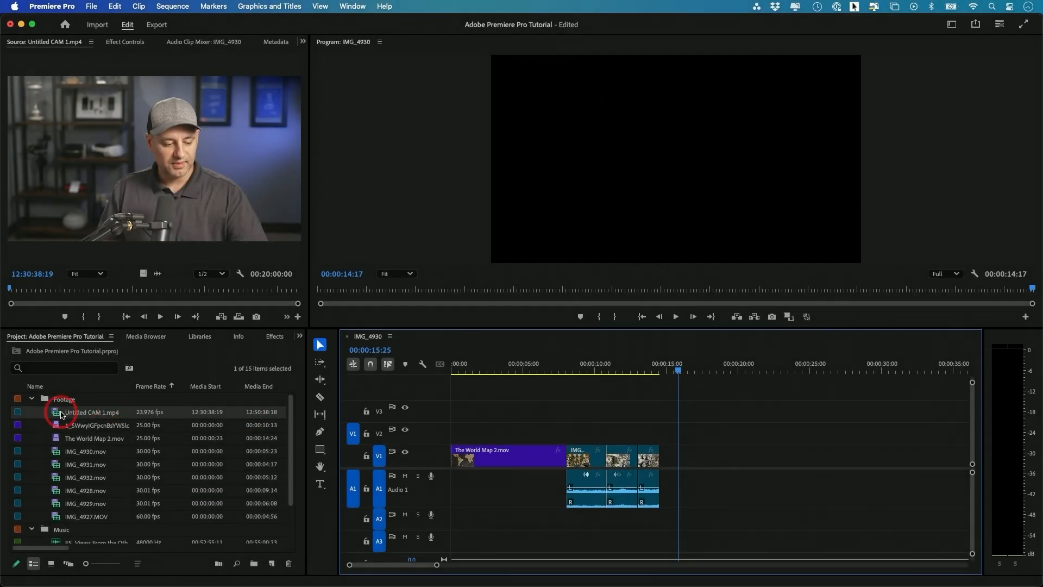
- Place Untitled CAM 1.mp4 from the Footage bin onto tracks V1 and A1 at 00:00:15:25
left_click(56, 413)
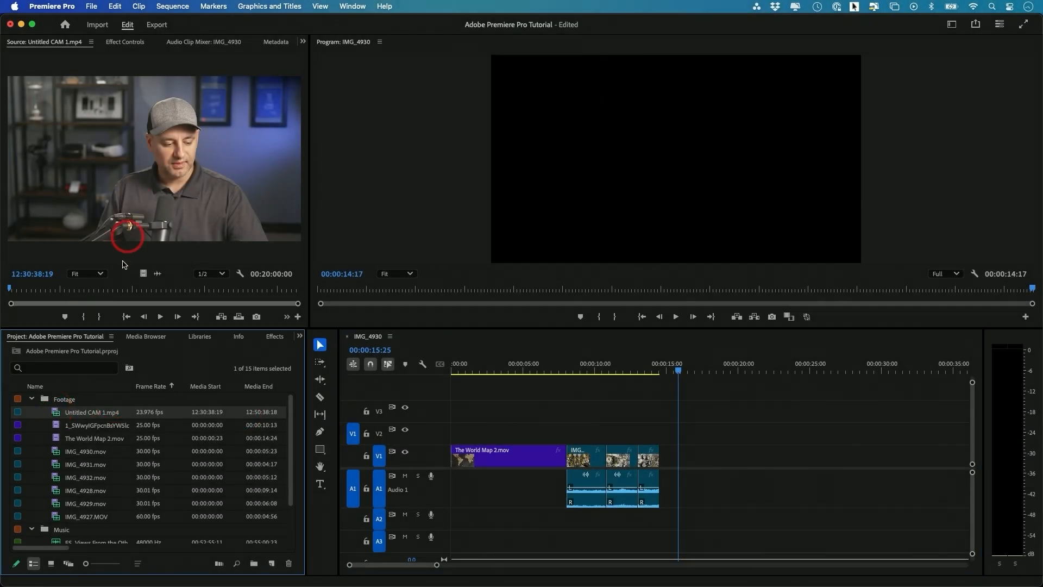
double_click(57, 415)
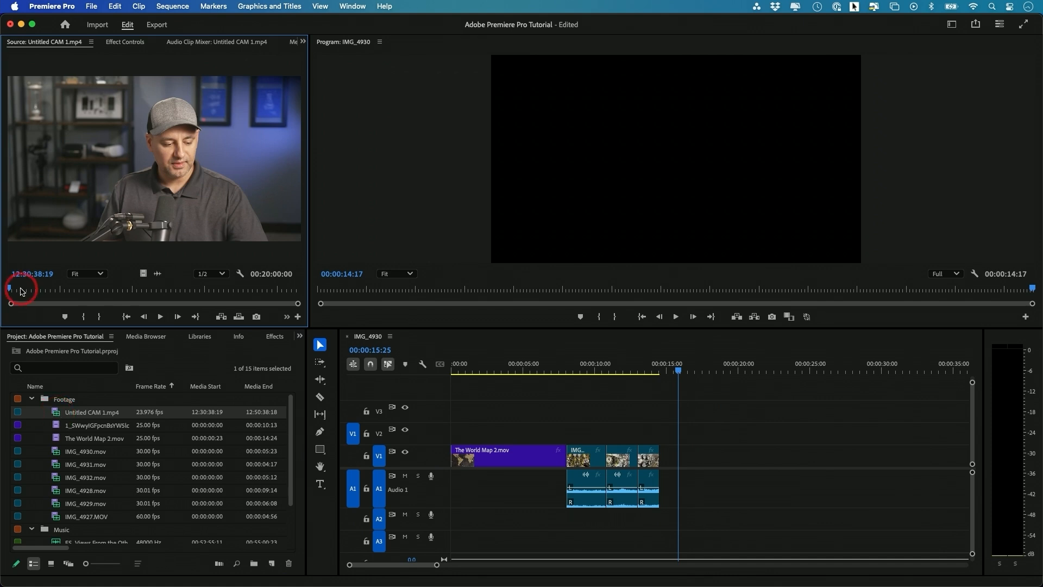
left_click(59, 414)
left_click_drag(57, 413, 680, 457)
scroll(614, 413, "right", 3)
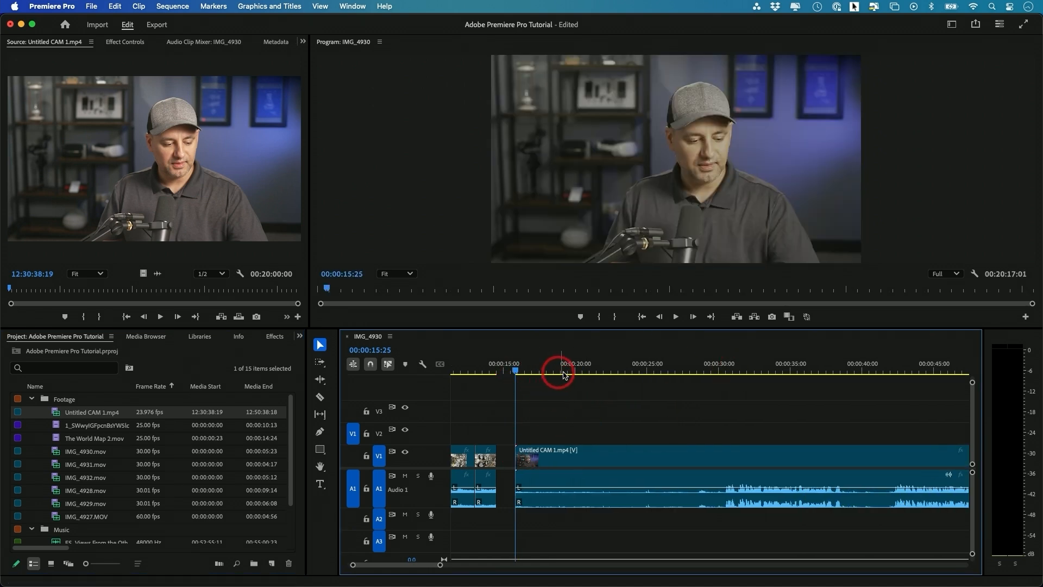
- Scrub through Untitled CAM 1.mp4 to find where the speech starts, leaving the playhead at 00:00:30:13
left_click(629, 463)
left_click(728, 364)
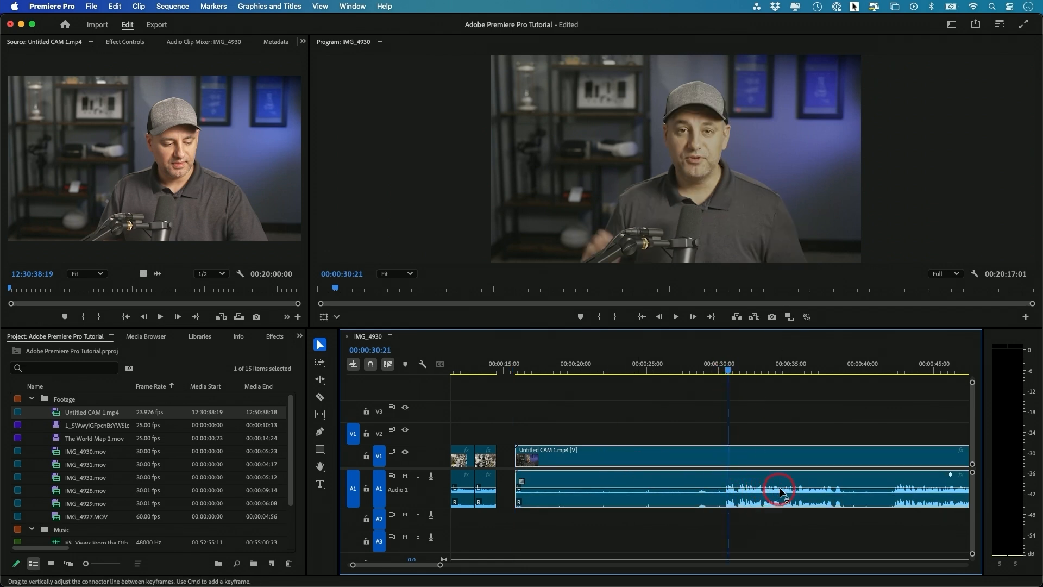
scroll(757, 493, "right", 3)
scroll(716, 492, "right", 1)
left_click(516, 370)
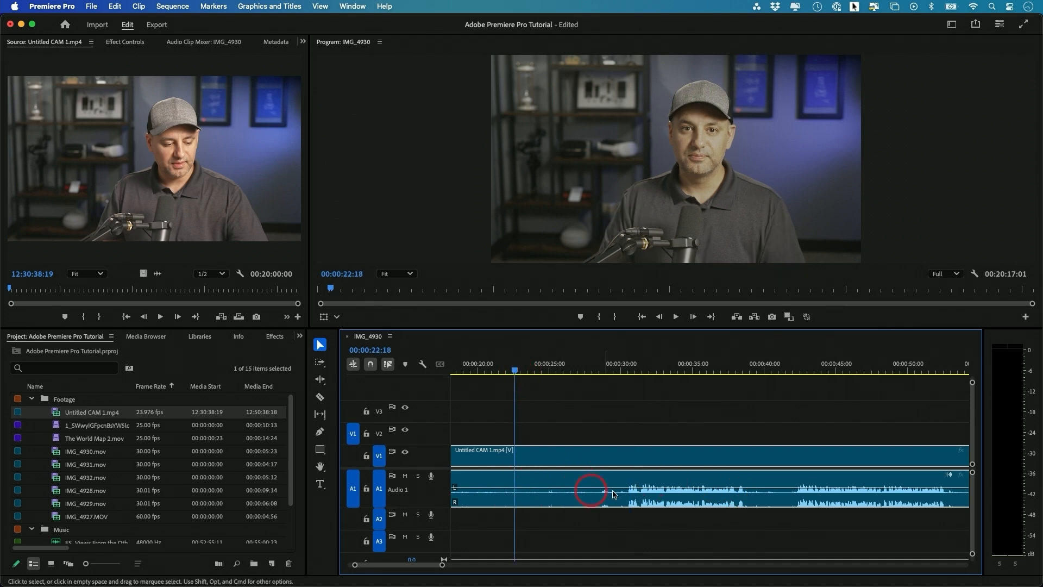
left_click(626, 369)
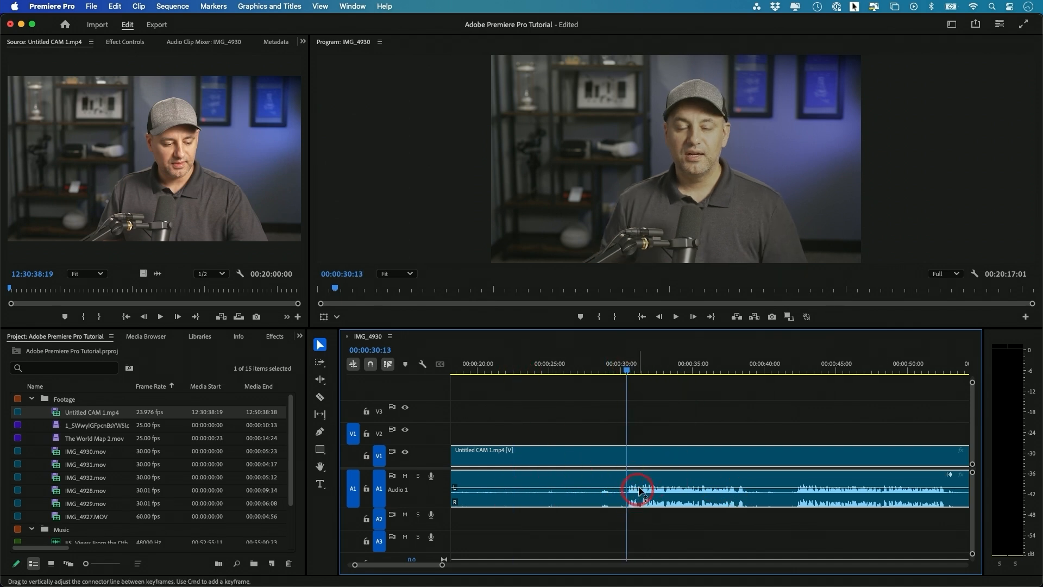
- Turn on the computer's sound and play the sequence from 00:00:30:13 to 00:00:37:00 while checking the audio meters
key("XF86AudioRaiseVolume")
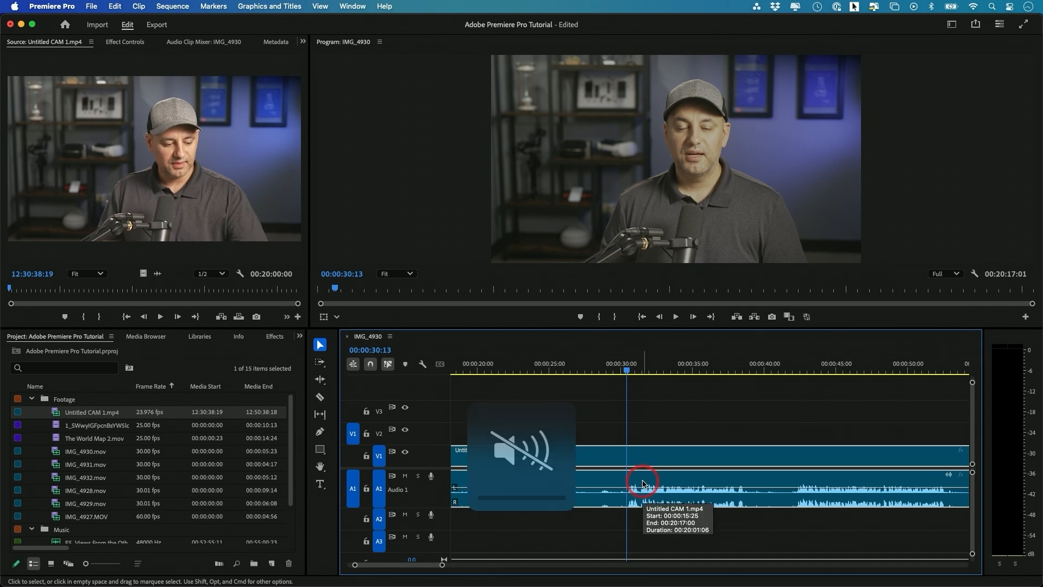
key("XF86AudioMute")
key("space")
key("XF86AudioMute")
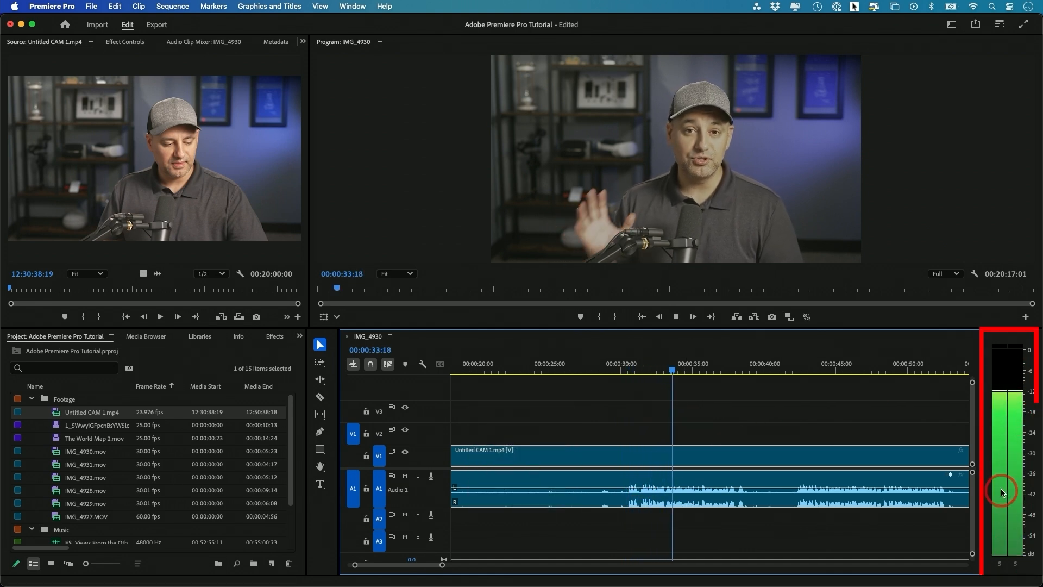
key("space")
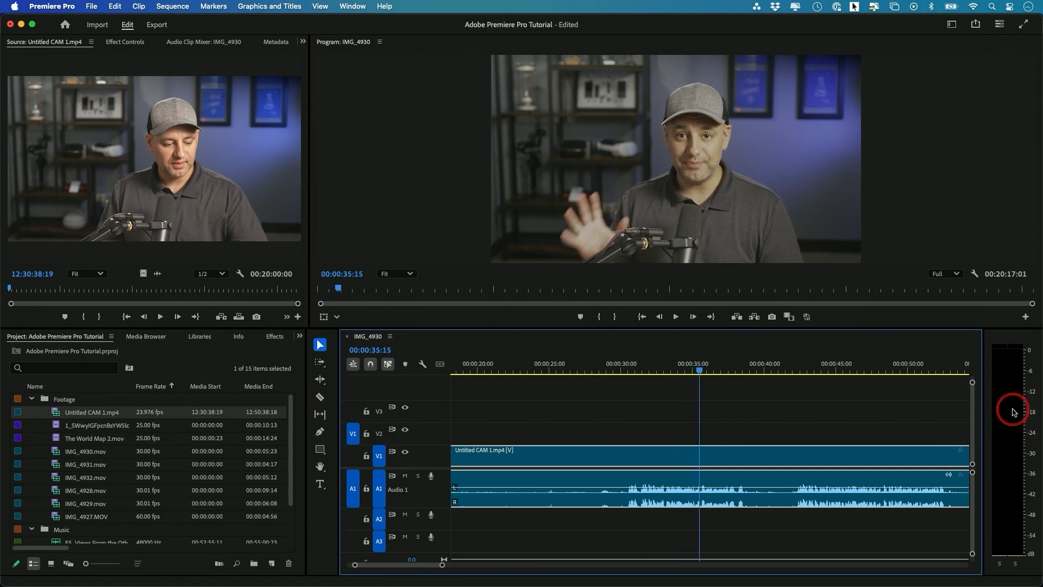
key("space")
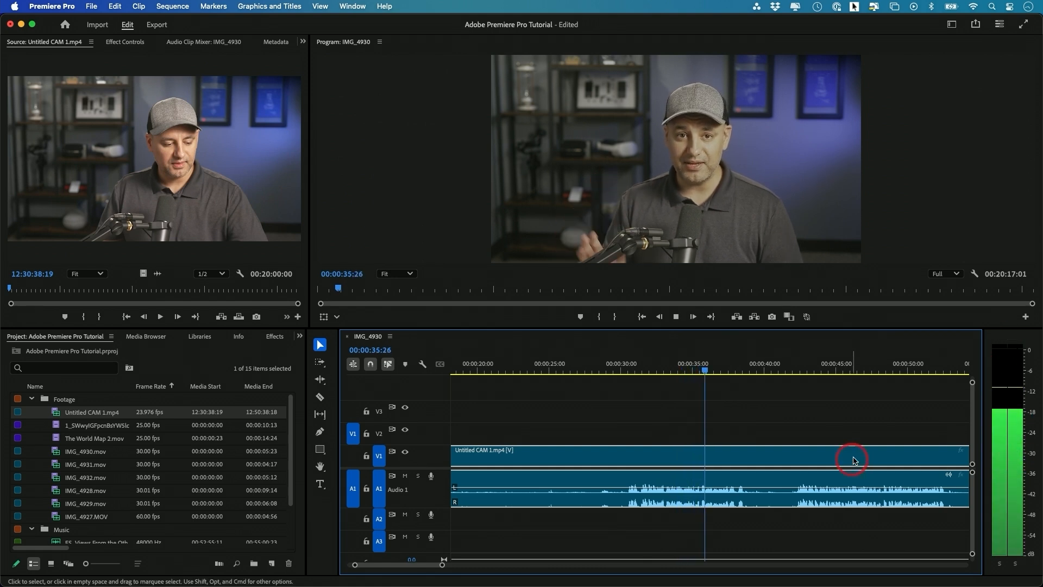
key("space")
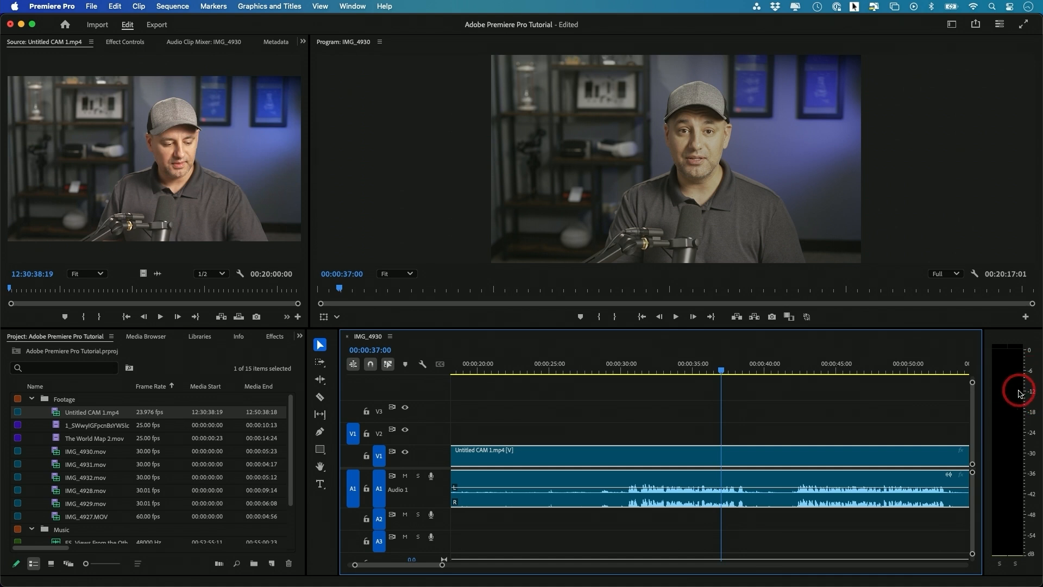
- Raise the volume line of Untitled CAM 1.mp4 slightly and play on from 00:00:37:00 to check the level
left_click_drag(764, 488, 764, 484)
key("space")
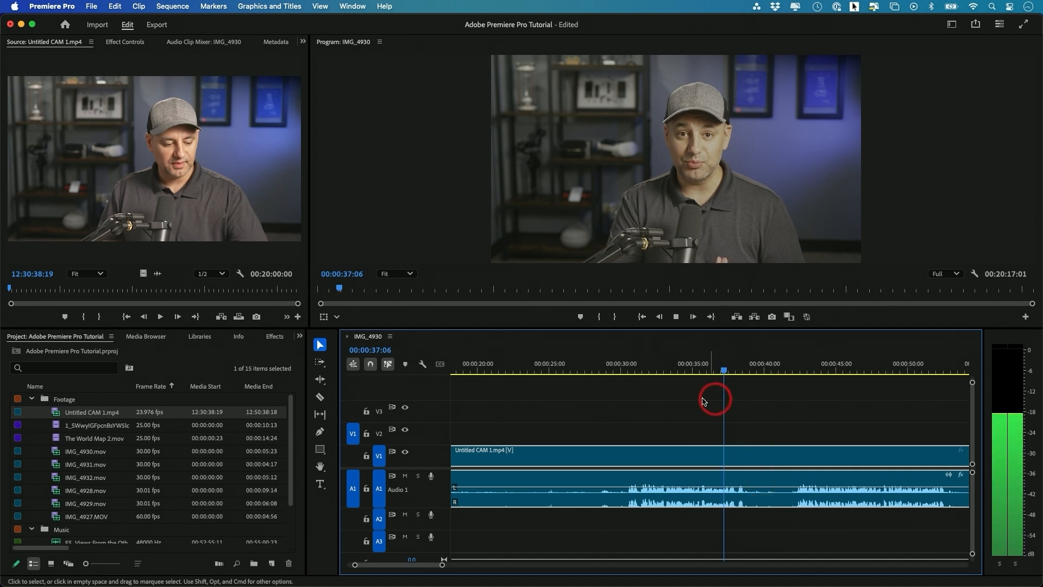
scroll(701, 398, "right", 3)
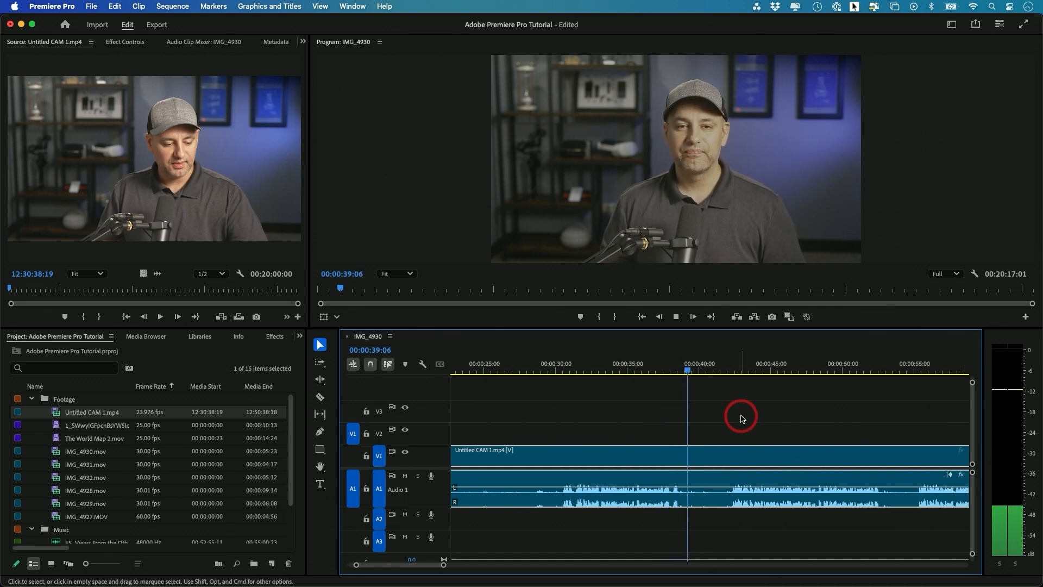
key("space")
- Split Untitled CAM 1.mp4 with the Razor tool at 00:00:30:11, just before the speech starts
left_click(554, 370)
left_click_drag(554, 369, 563, 368)
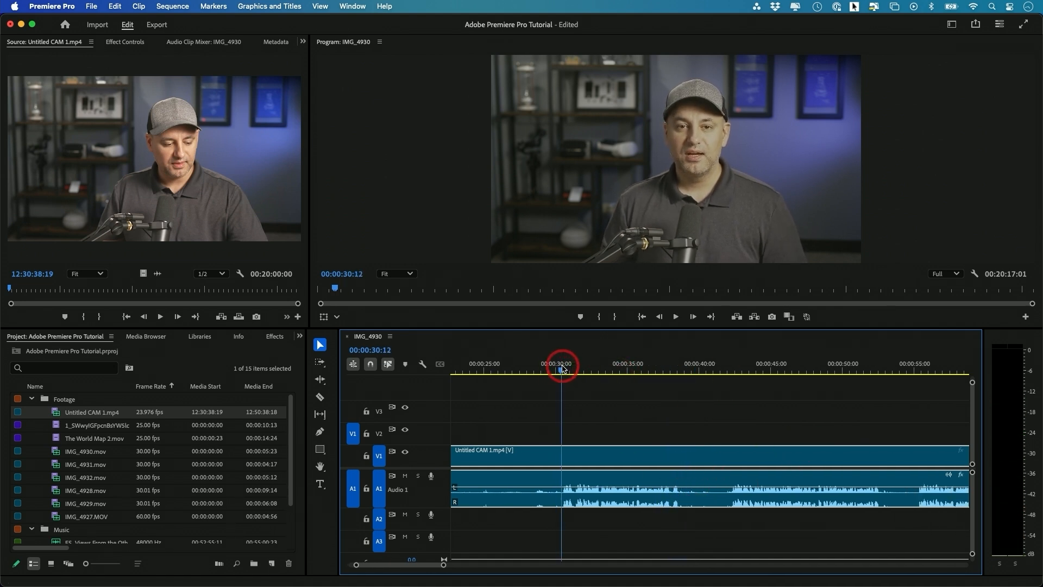
scroll(596, 401, "left", 6)
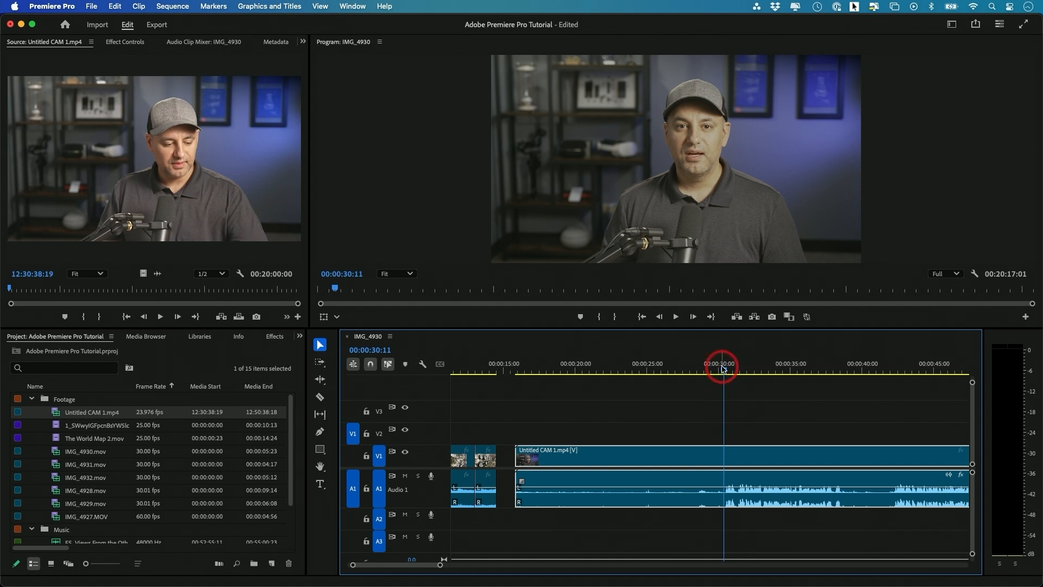
key("m")
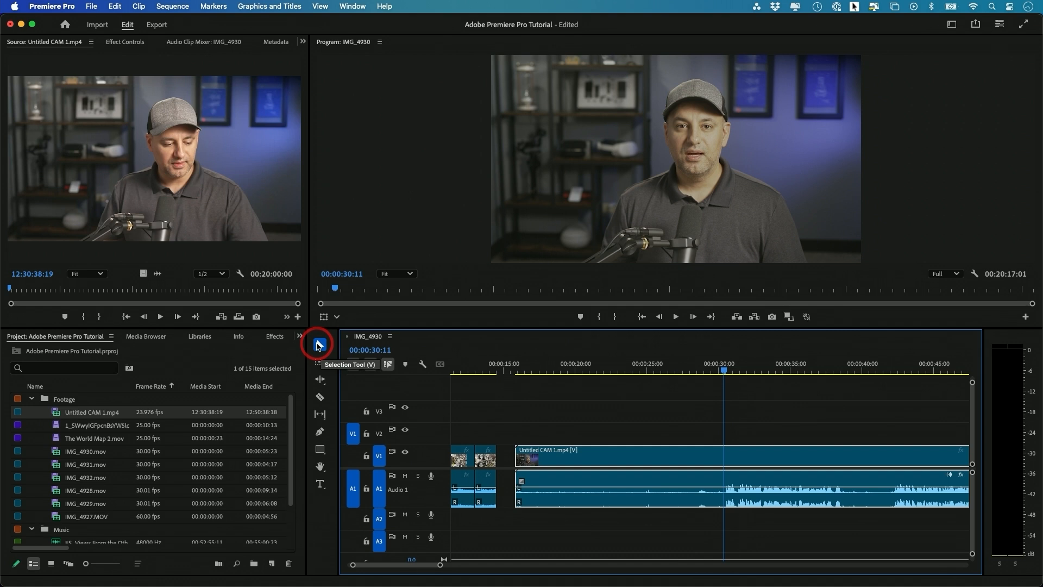
left_click(320, 400)
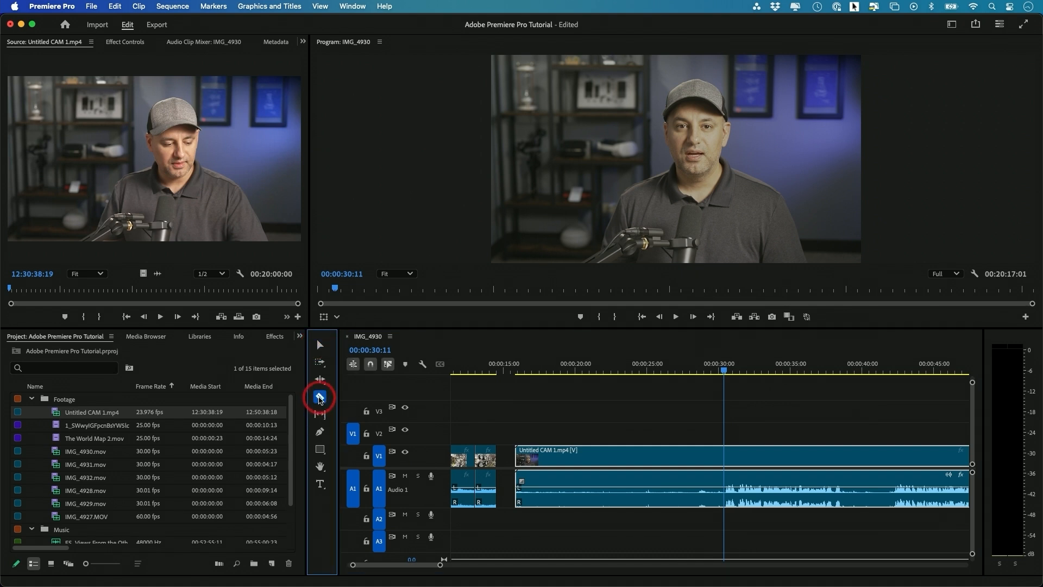
key("c")
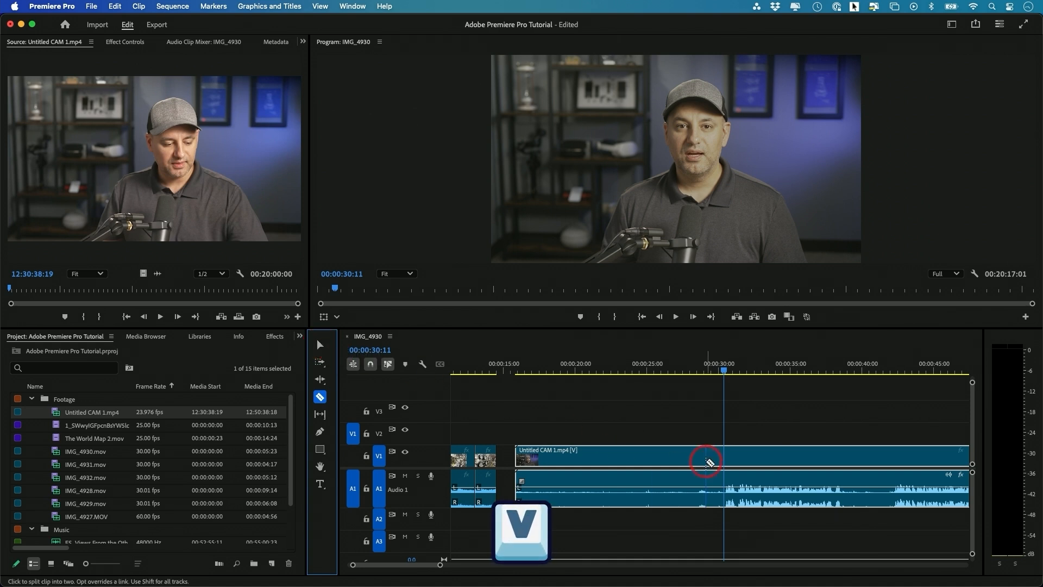
left_click(728, 459)
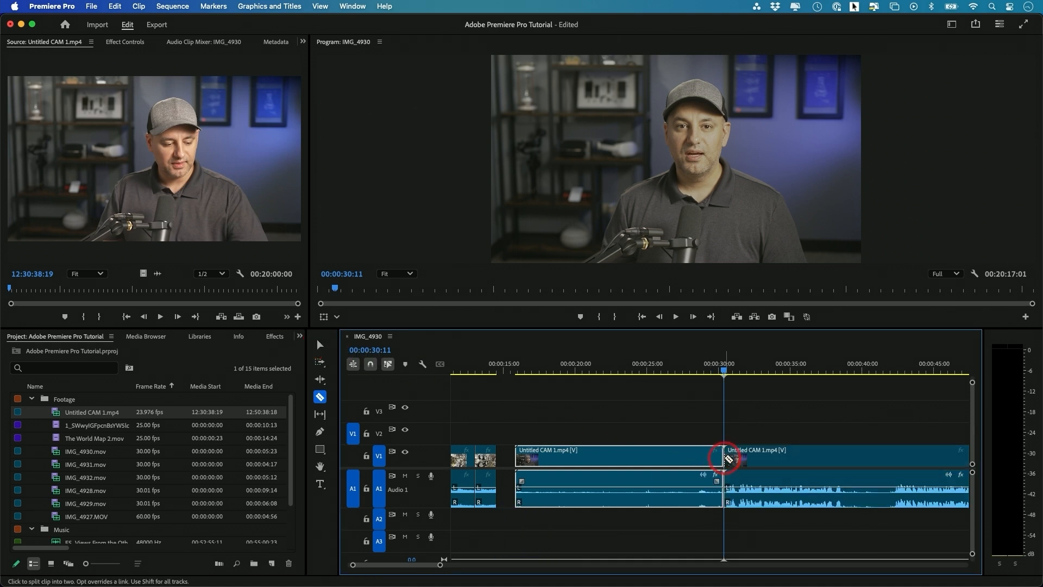
- Delete the silent segment of Untitled CAM 1.mp4 that lies before the cut at 00:00:30:11
left_click(320, 344)
left_click(624, 460)
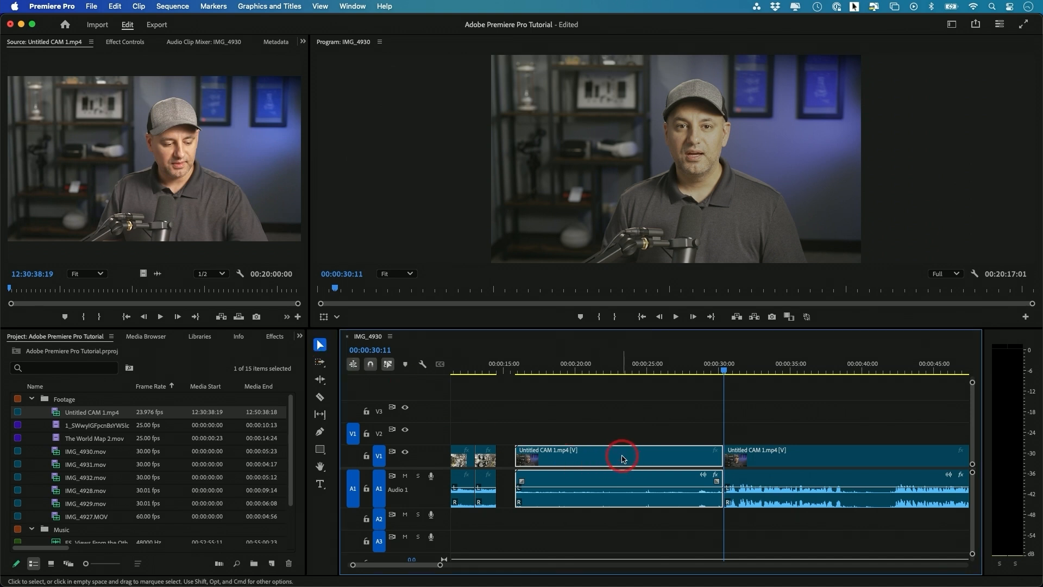
key("Delete")
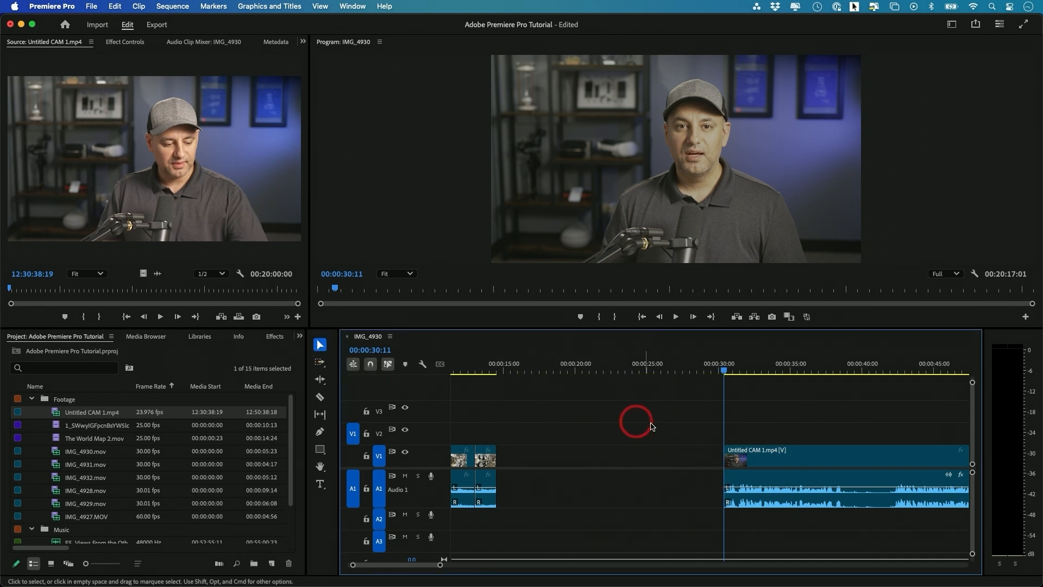
- Split Untitled CAM 1.mp4 around the first pause, with cuts at 00:00:38:21 and 00:00:42:03
scroll(650, 428, "right", 5)
left_click_drag(581, 373, 680, 380)
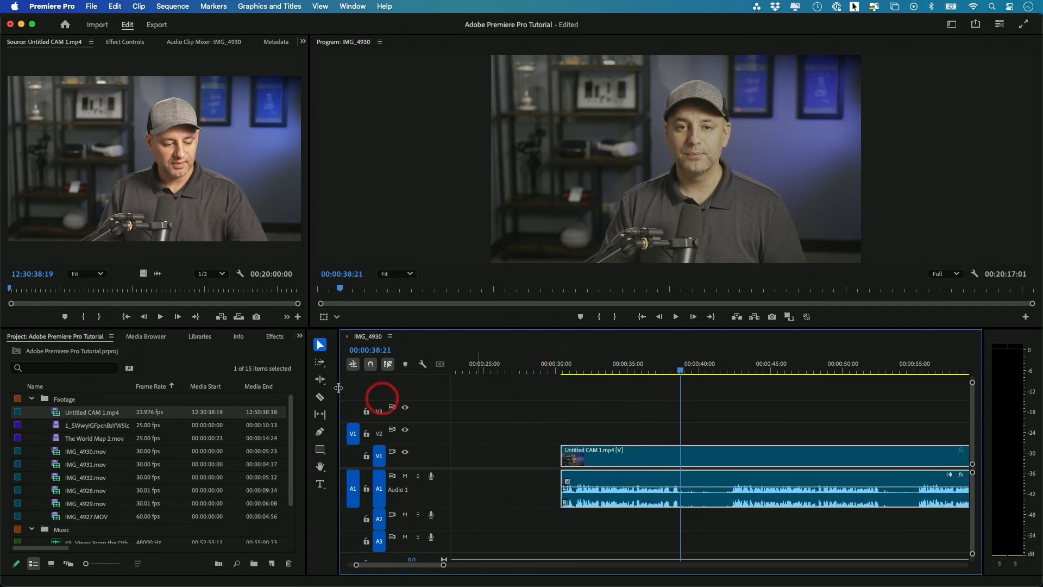
left_click(320, 396)
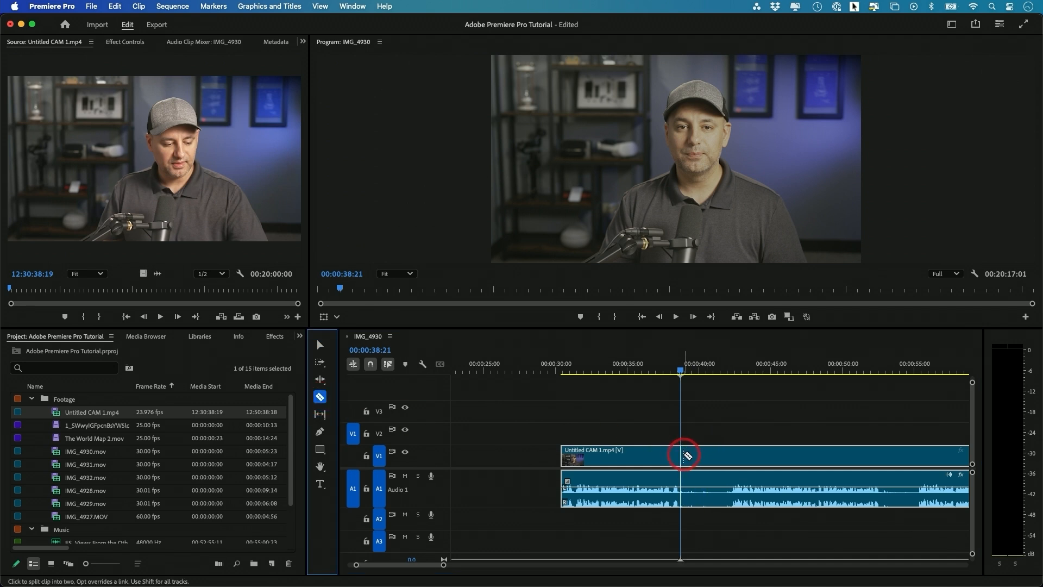
left_click(687, 455)
left_click_drag(680, 373, 729, 373)
left_click(729, 456)
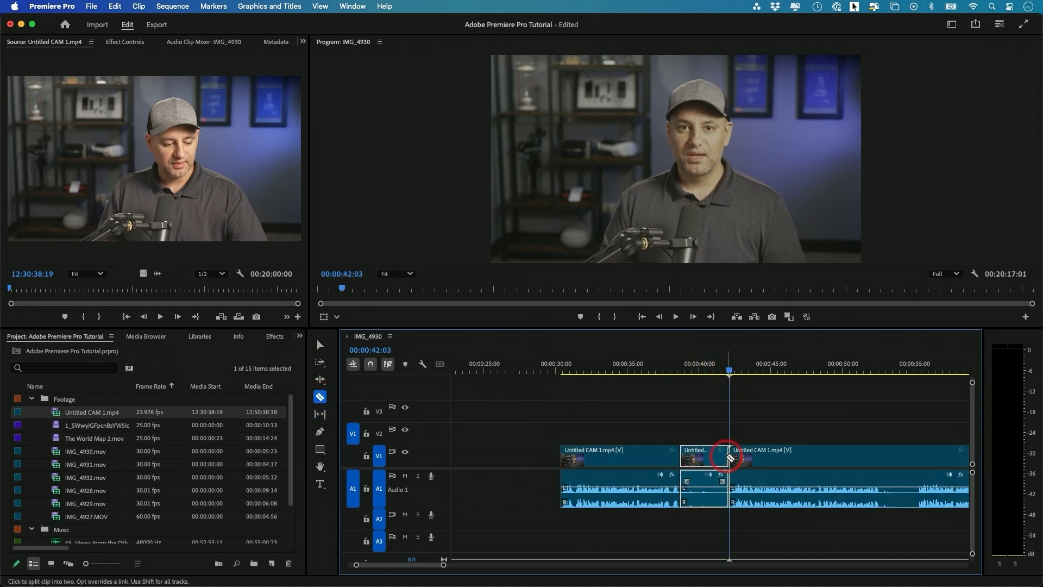
- Delete the silent segment between 00:00:38:21 and 00:00:42:03 and close the gap it leaves
key("a")
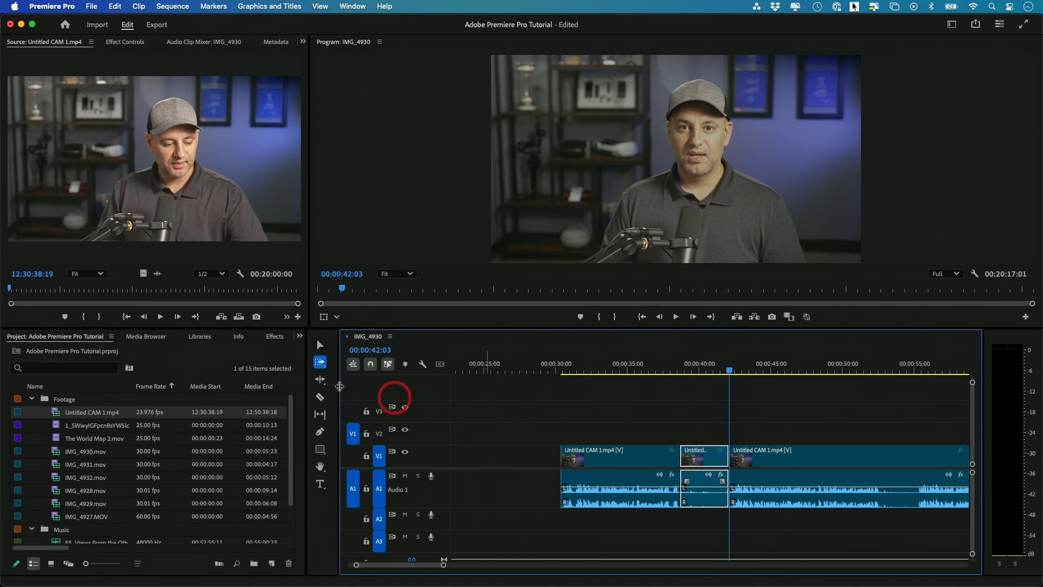
left_click(320, 345)
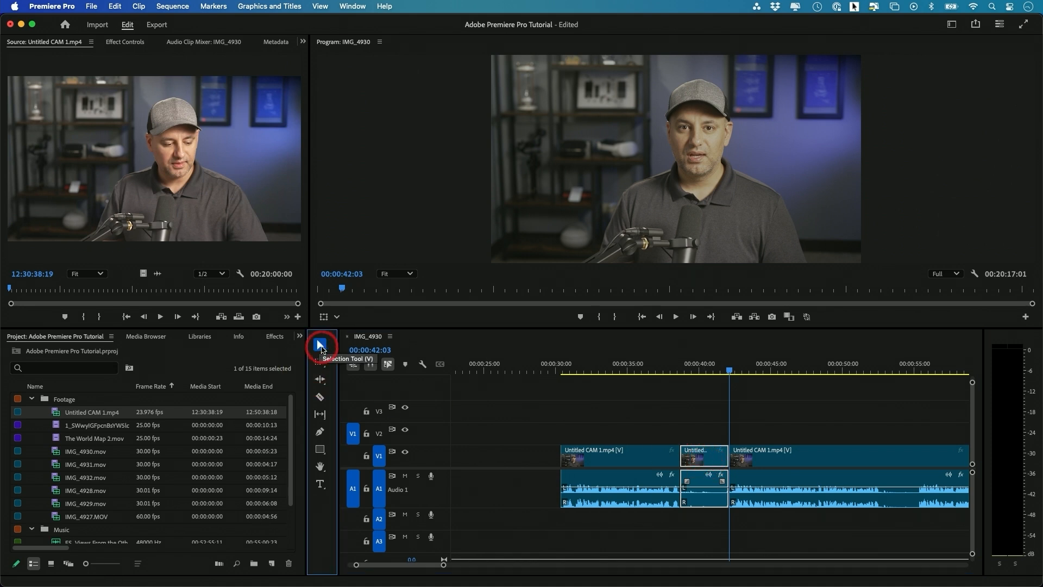
left_click(712, 457)
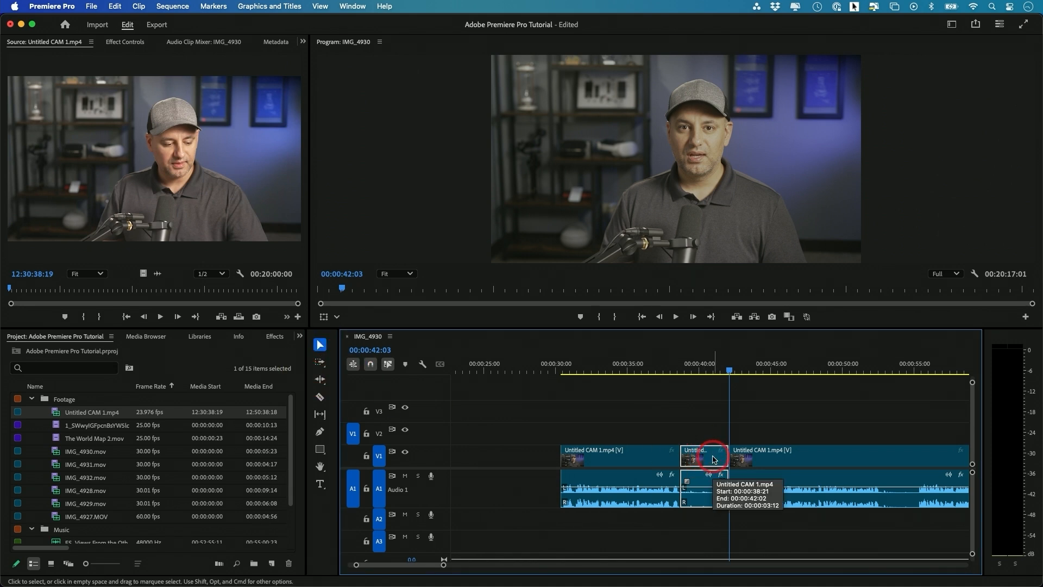
key("Delete")
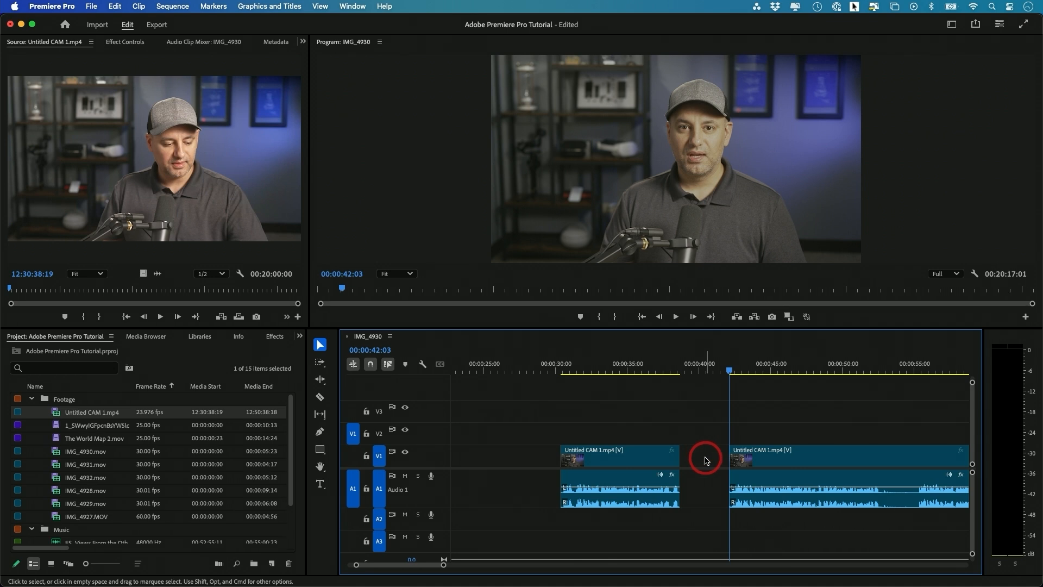
left_click(697, 464)
key("Delete")
- Split Untitled CAM 1.mp4 at 00:00:49:06 and at the end of the following pause, and ripple-delete the silent piece between the cuts
scroll(831, 403, "right", 5)
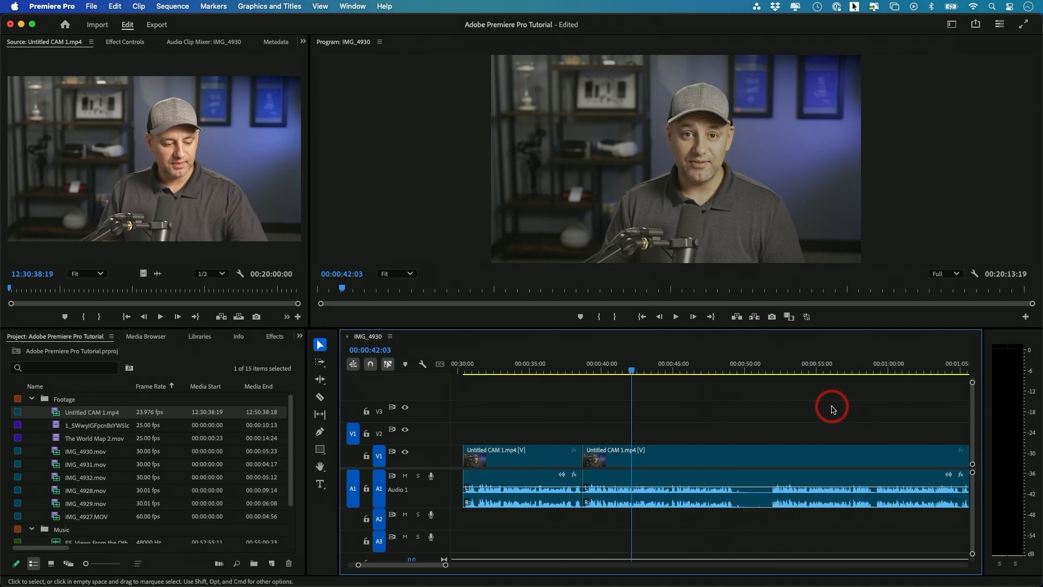
left_click_drag(666, 369, 703, 374)
left_click(320, 397)
left_click(701, 460)
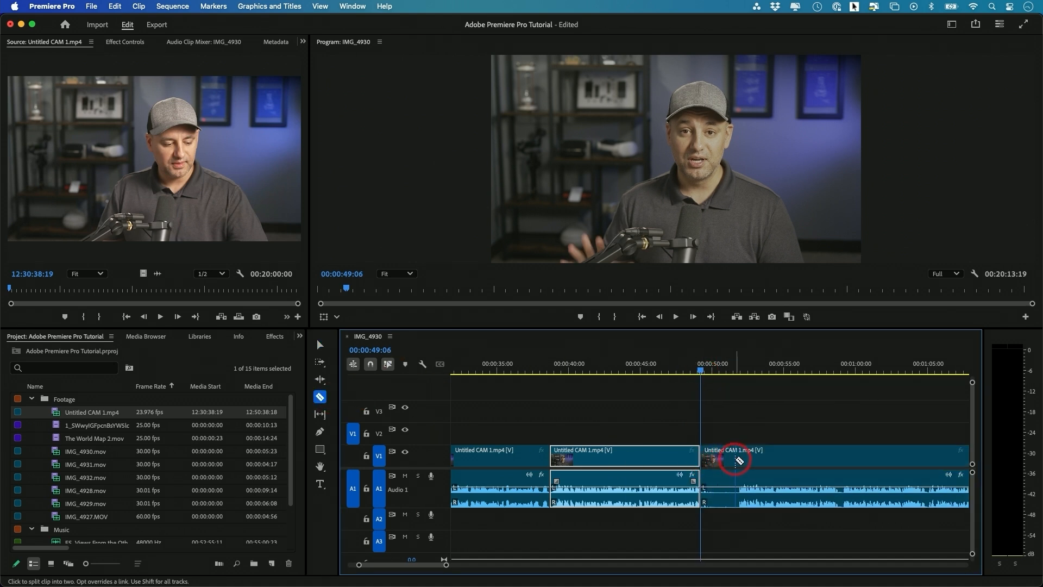
left_click(737, 461)
key("v")
left_click(719, 461)
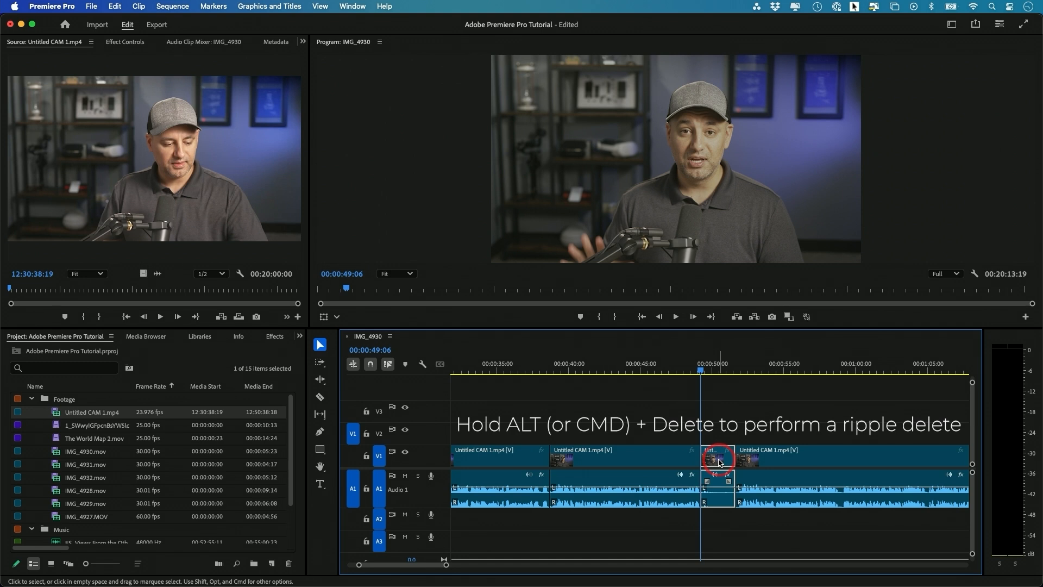
key("alt+Delete")
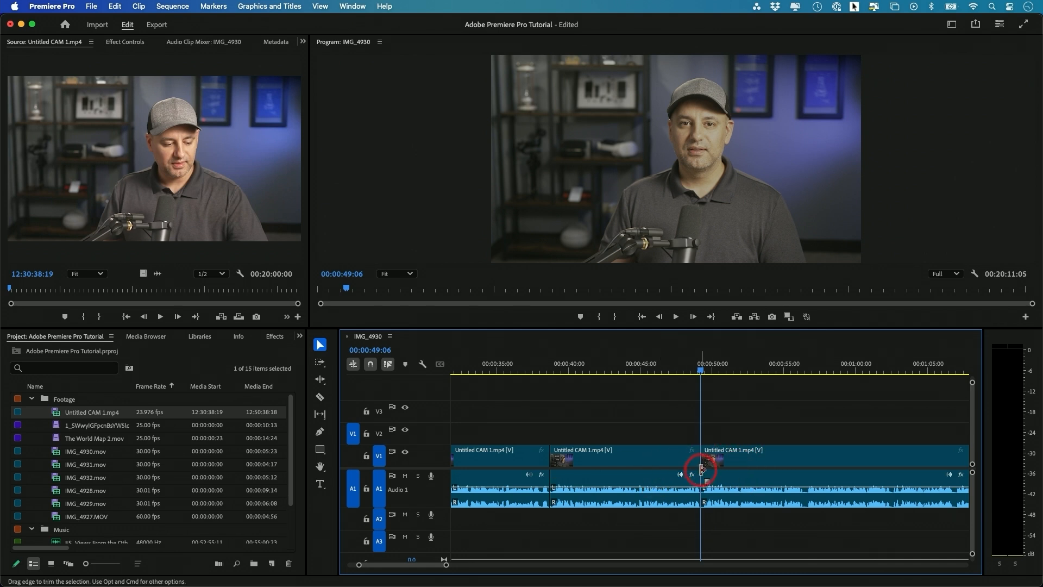
- Scrub to 00:00:52:21, move the second Untitled CAM 1.mp4 segment directly in front of the first one, and delete the gap it leaves
left_click_drag(705, 367, 750, 387)
scroll(718, 405, "down", 3)
scroll(719, 404, "down", 2)
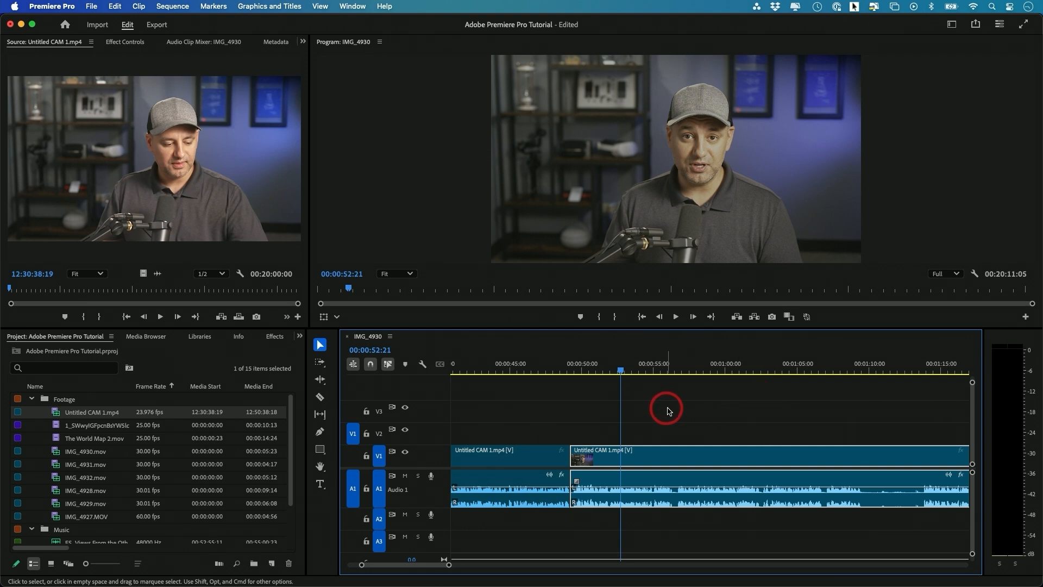
scroll(614, 418, "up", 5)
scroll(605, 427, "up", 4)
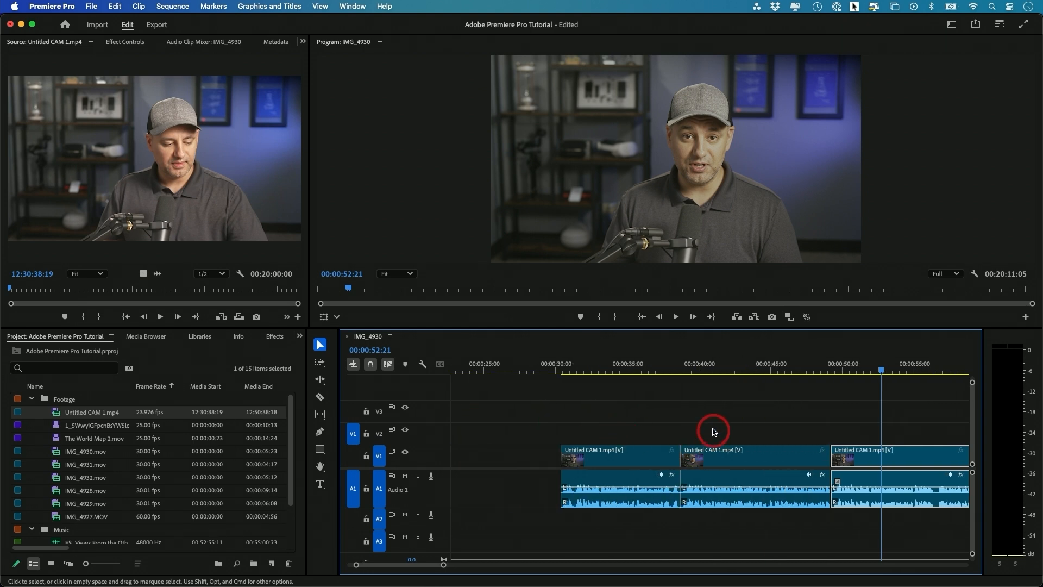
left_click(761, 505)
left_click_drag(761, 459, 492, 458)
left_click(738, 466)
key("Delete")
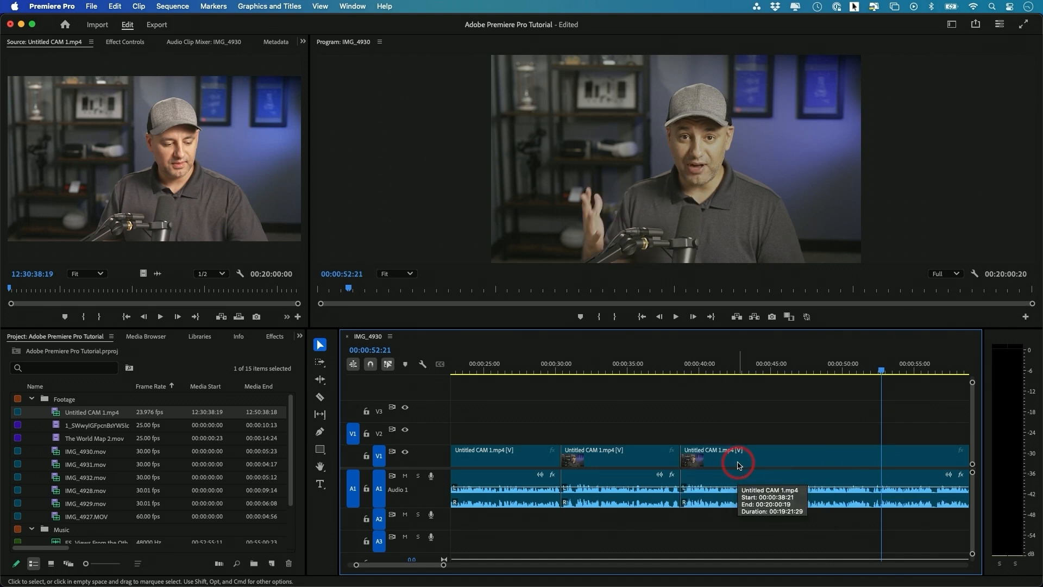
- At the cut near 00:03:35, trim the left Untitled CAM 1.mp4 segment's end to about 00:03:25 and the right one's start to about 00:03:42
left_click_drag(676, 375, 749, 375)
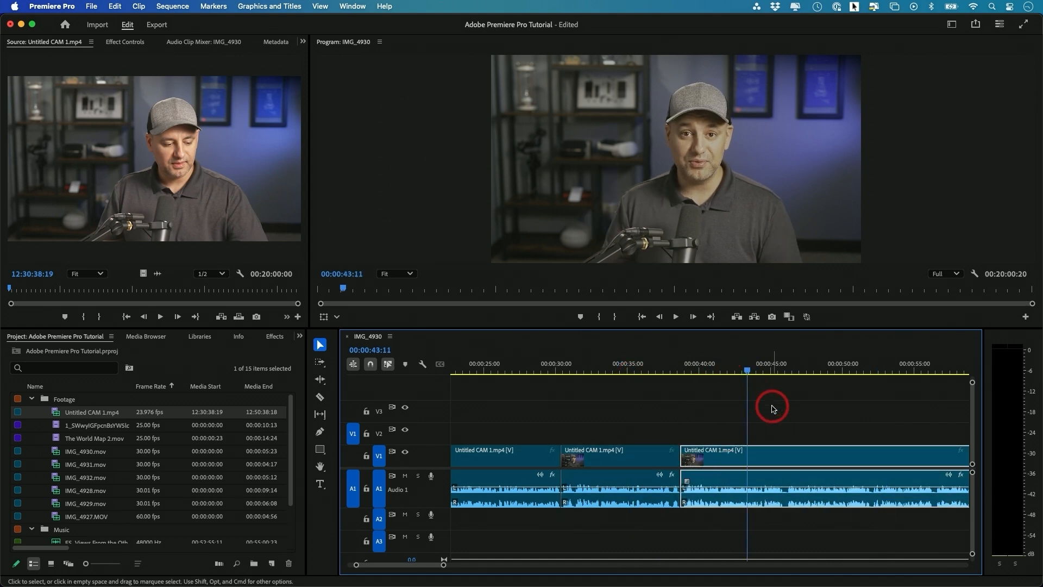
scroll(748, 426, "right", 10)
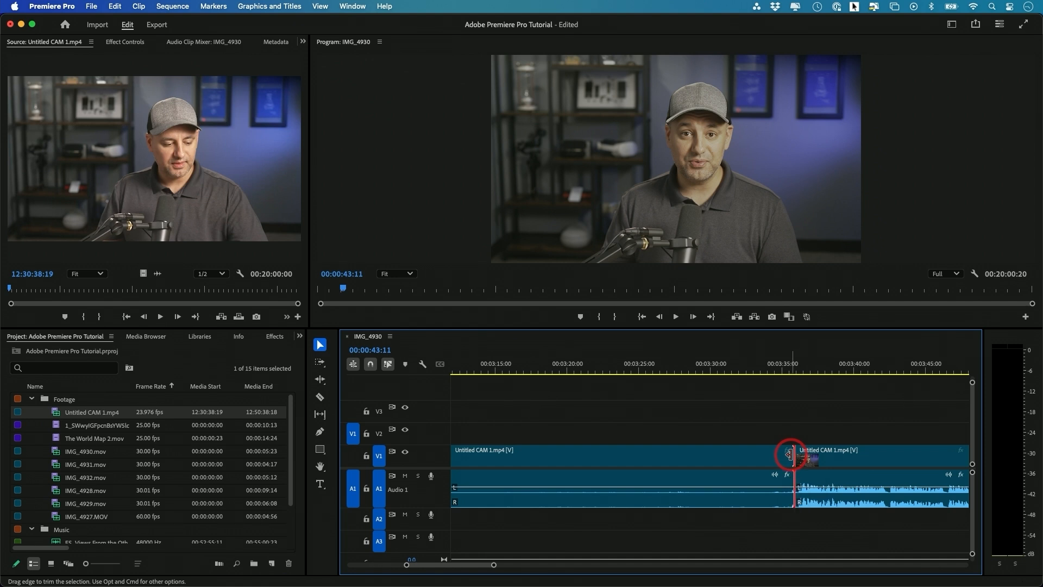
left_click_drag(790, 455, 827, 462)
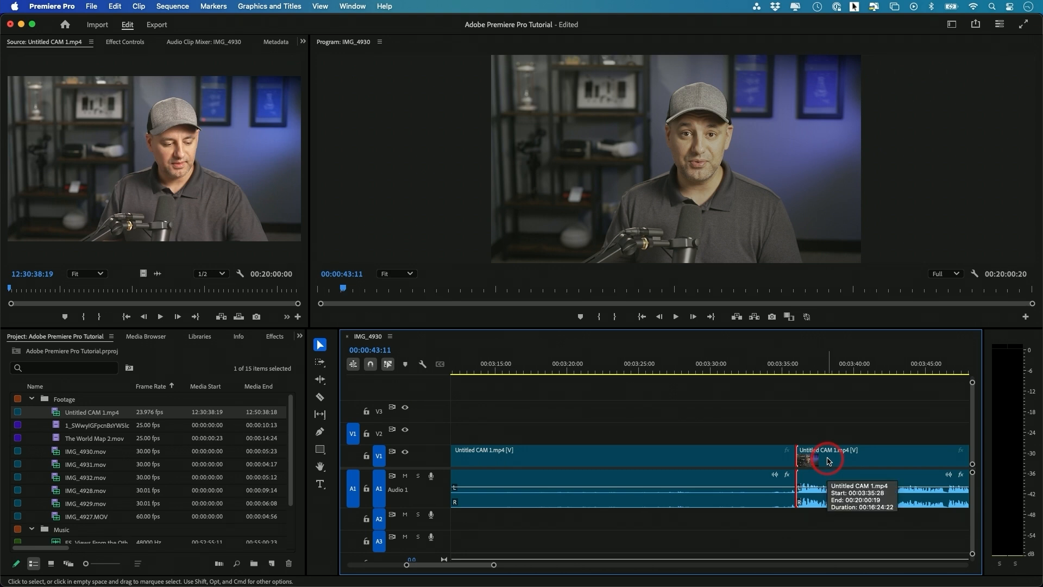
left_click_drag(791, 458, 753, 461)
scroll(706, 457, "right", 3)
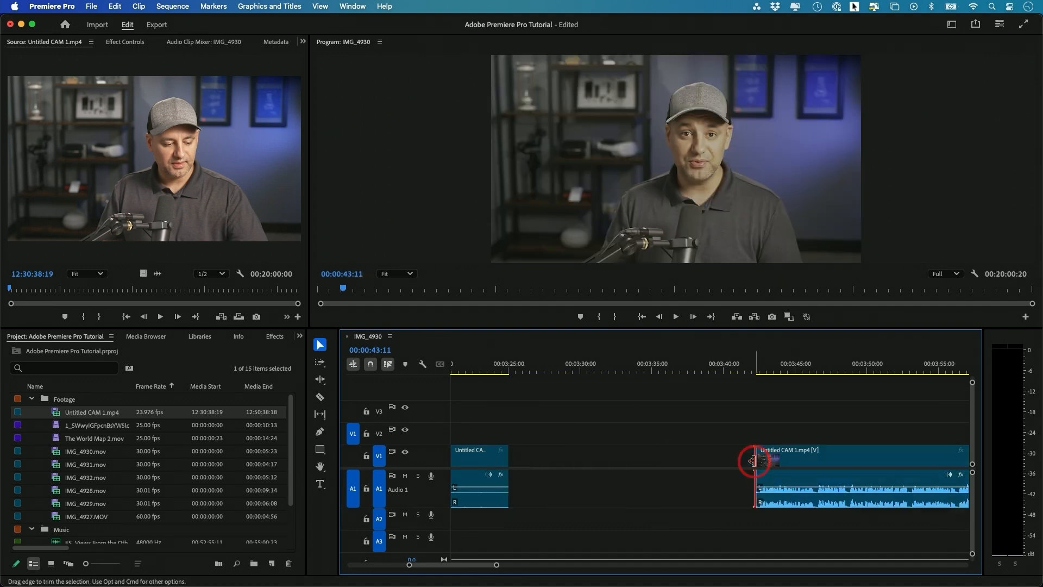
scroll(748, 467, "right", 3)
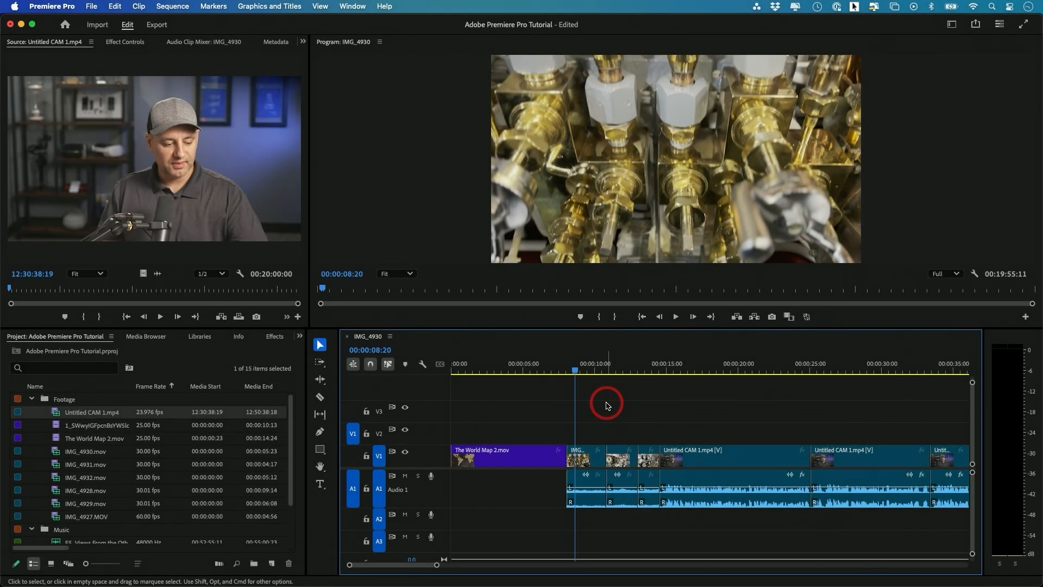
- Open IMG_4928.mov as the source clip and mark a range of 00:00:04:12 that ends at 00:00:07:05
left_click_drag(575, 366, 730, 379)
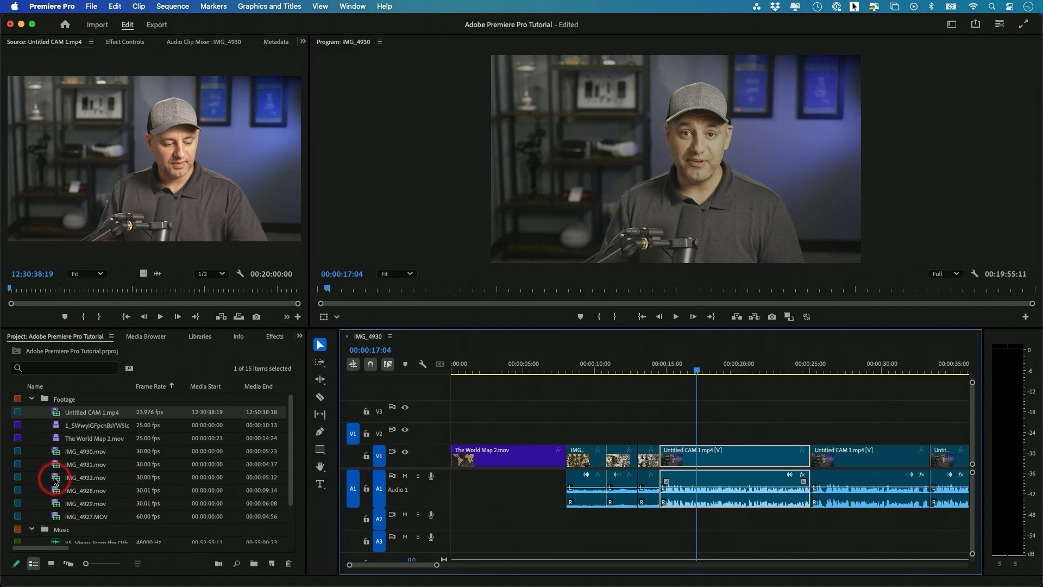
double_click(55, 480)
double_click(56, 490)
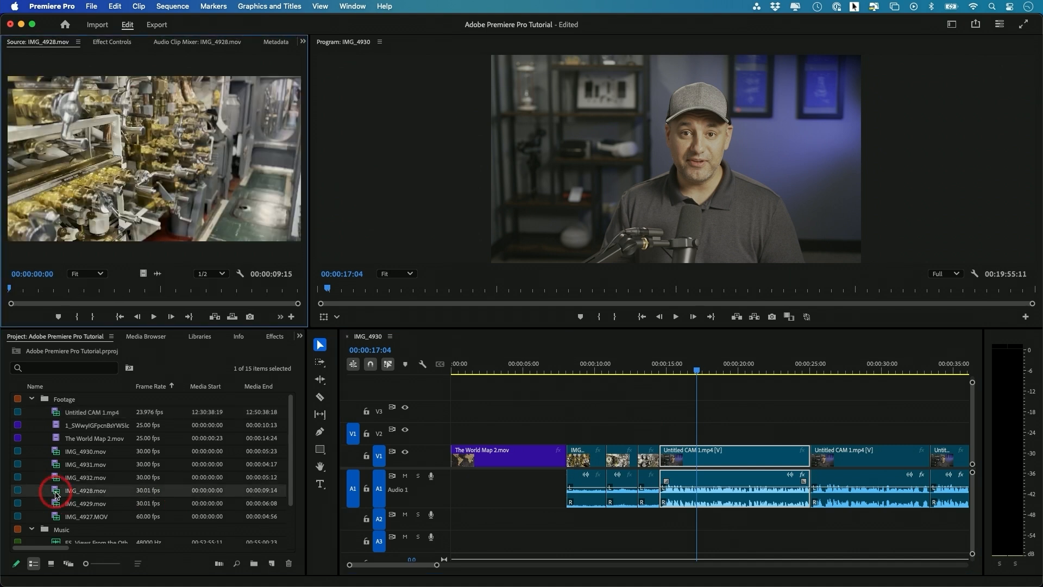
left_click_drag(39, 292, 227, 287)
key("i")
key("o")
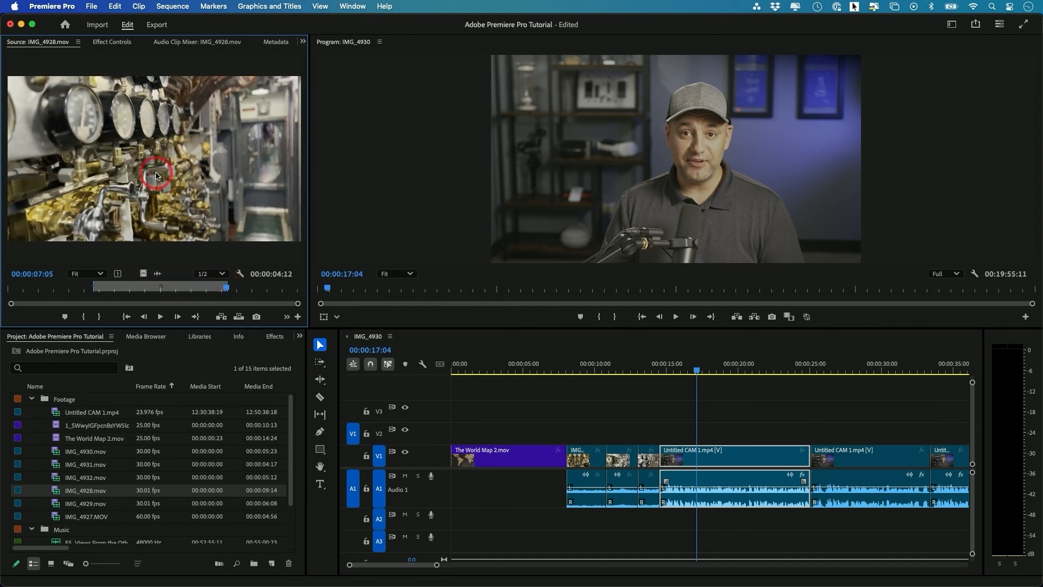
- Place the marked IMG_4928.mov range on V3 above the first Untitled CAM 1.mp4 segment and shift it about two seconds into that segment
left_click_drag(158, 176, 668, 427)
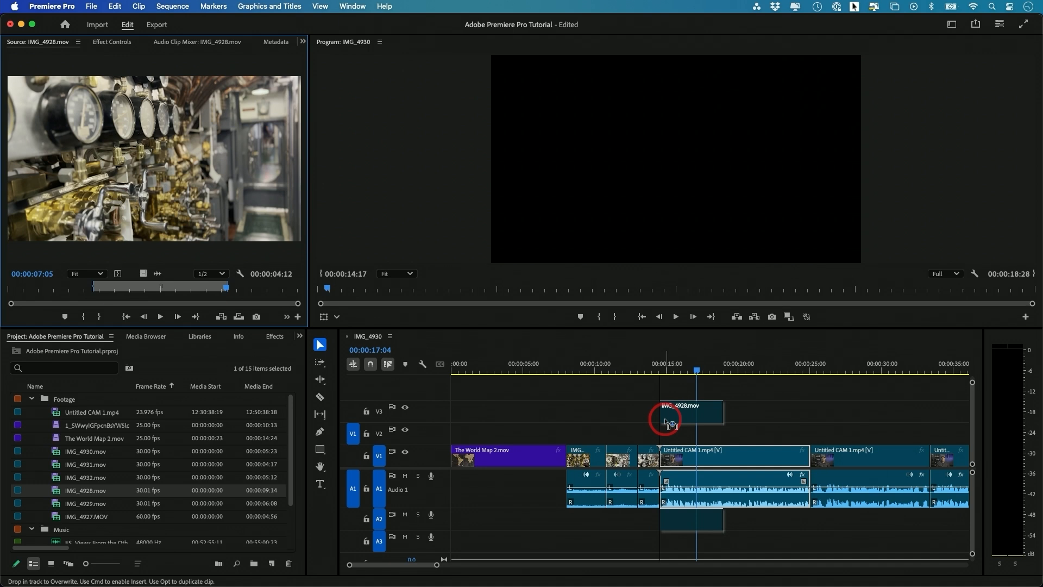
left_click_drag(668, 423, 667, 418)
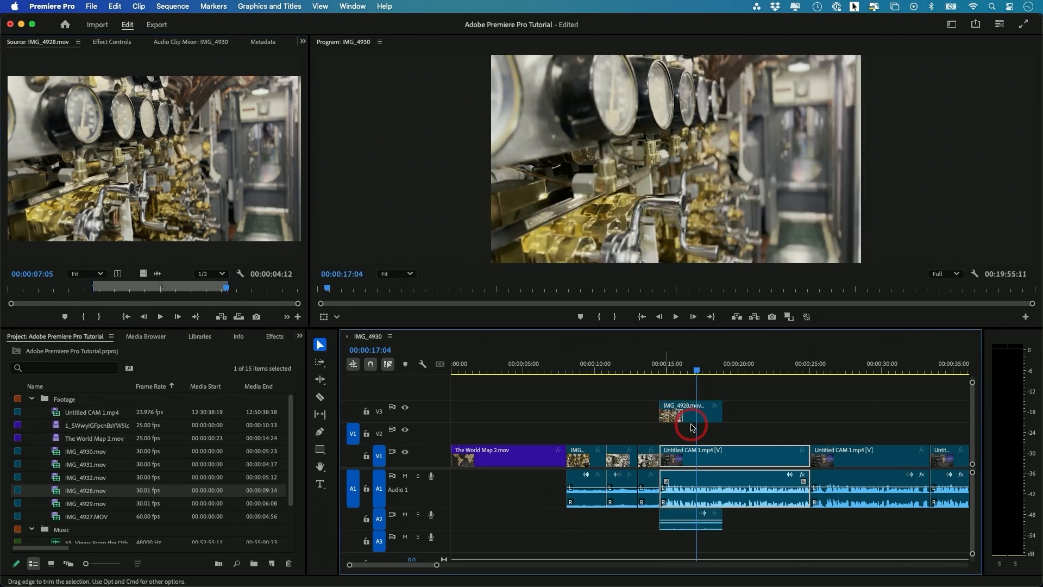
left_click(638, 370)
left_click_drag(687, 413, 715, 413)
left_click(681, 369)
key("space")
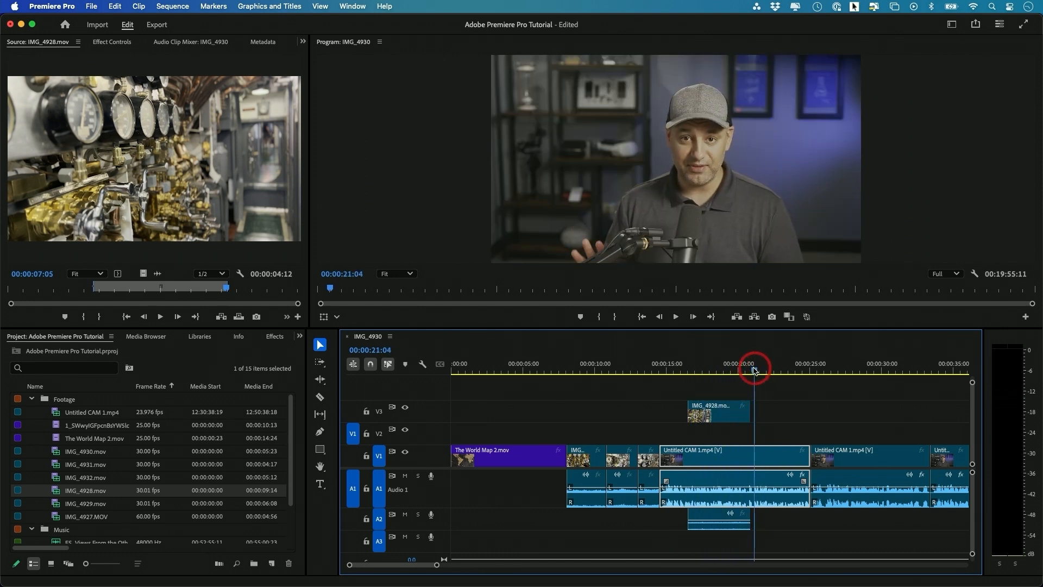
- Shorten the end of the IMG_4928.mov clip on V3 to just before 00:00:20:00 and play back the overlay
left_click_drag(752, 368, 734, 370)
left_click_drag(758, 415, 735, 413)
left_click(717, 367)
key("space")
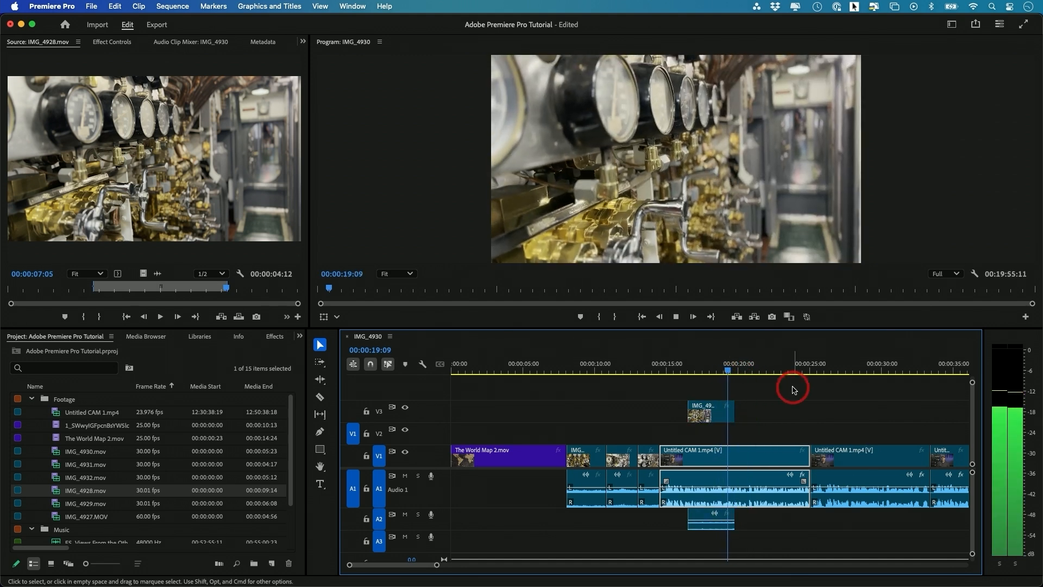
- Move the IMG_4928.mov clip from V3 down to V2 and delete it together with its linked audio
left_click_drag(738, 365, 709, 366)
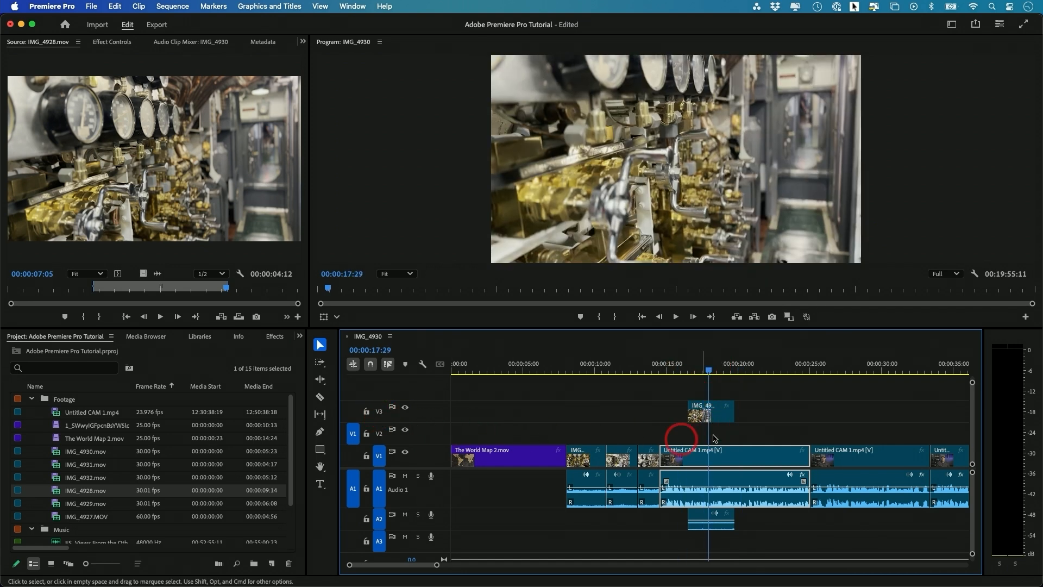
left_click_drag(718, 423, 710, 440)
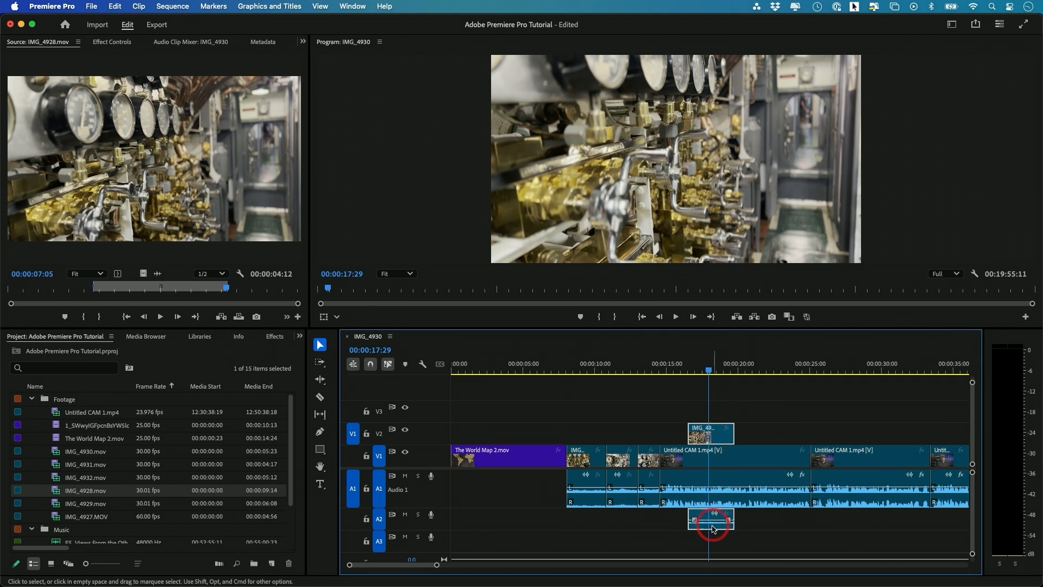
key("Delete")
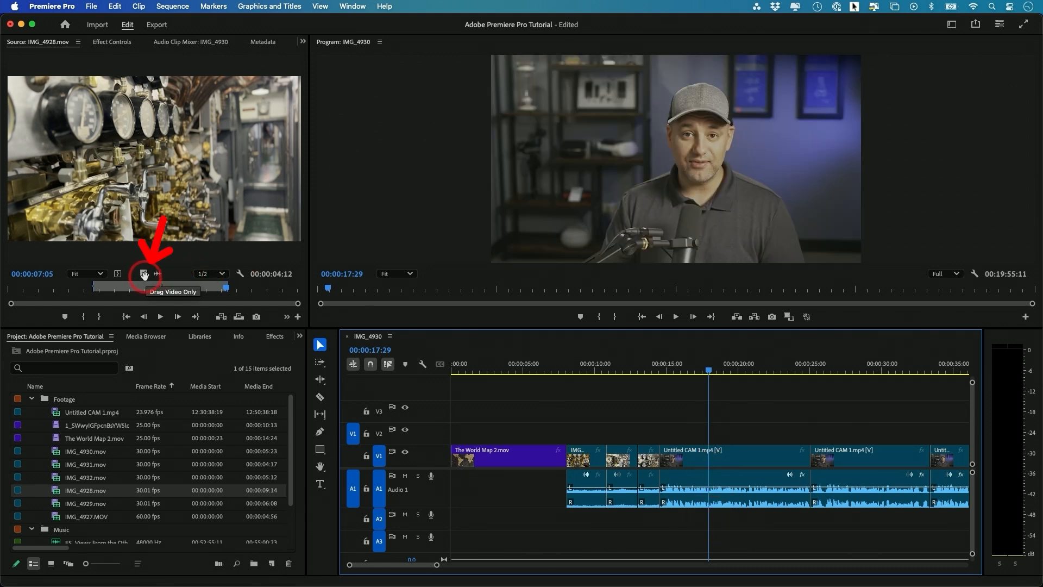
- Place only the video of the marked IMG_4928.mov range on V2, starting at 00:00:16:09, and scrub to 00:00:15:26
left_click_drag(144, 273, 687, 434)
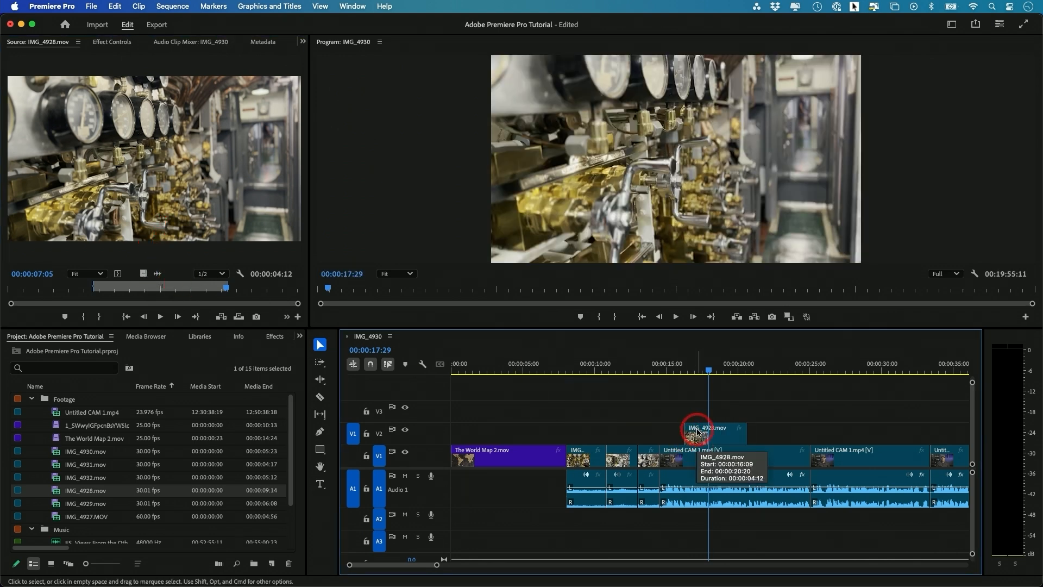
left_click_drag(669, 362, 678, 387)
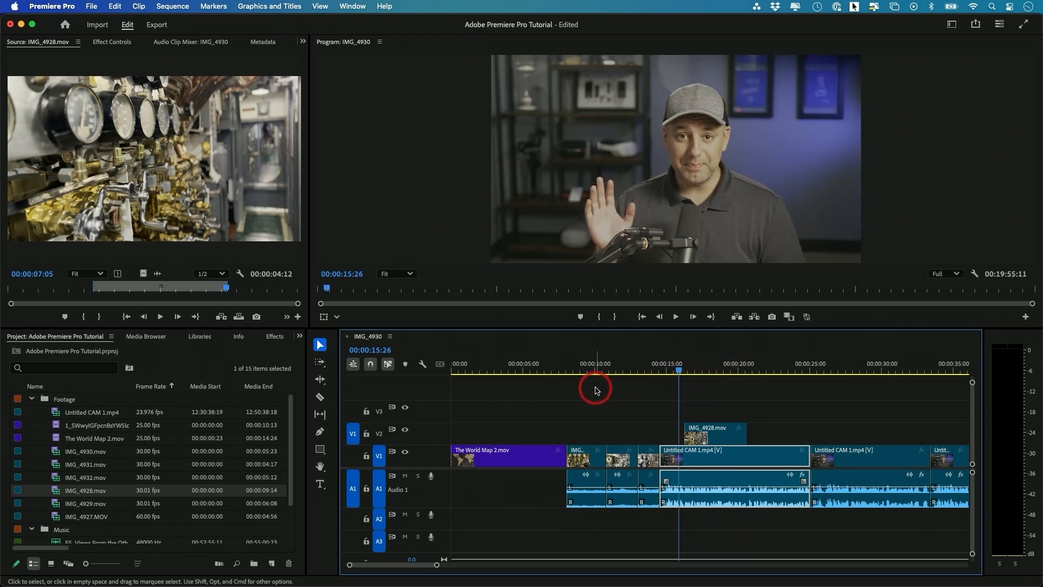
- Collapse the Footage bin, open the picture pexels-pixabay-35889.jpg, and place it on V2 above the second Untitled CAM 1.mp4 segment
left_click(32, 399)
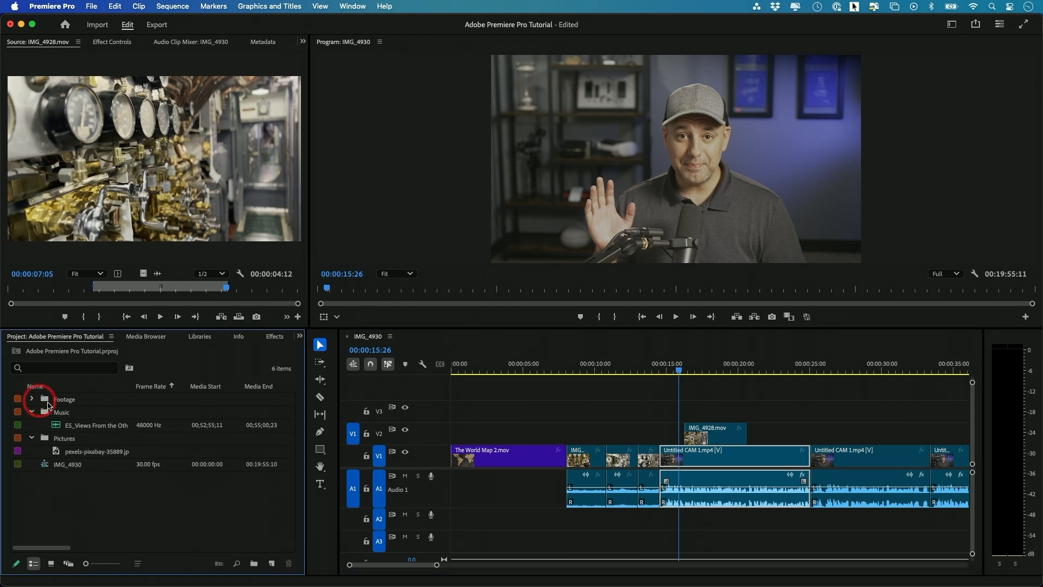
left_click(71, 443)
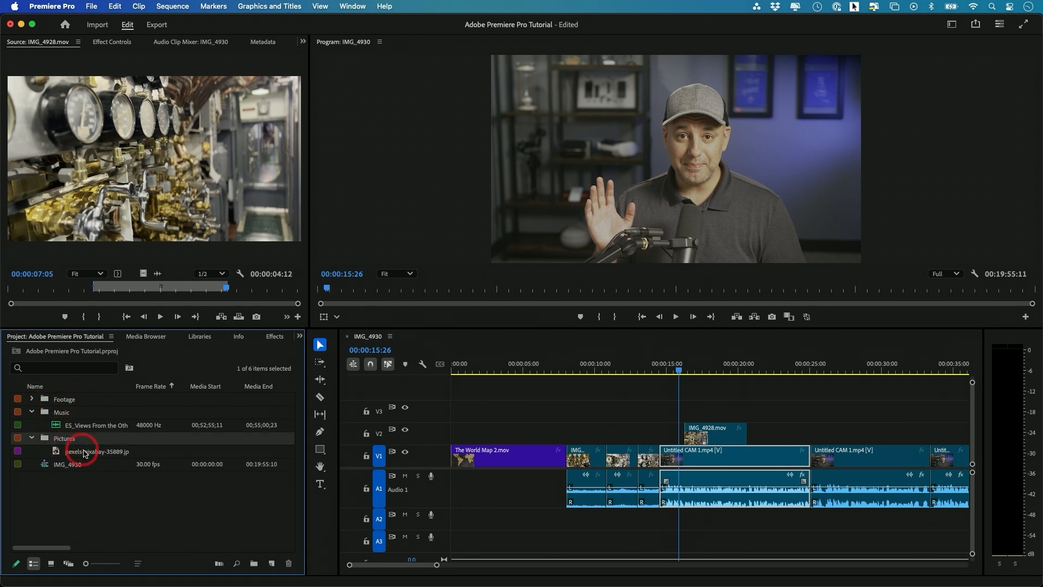
left_click(70, 454)
double_click(57, 453)
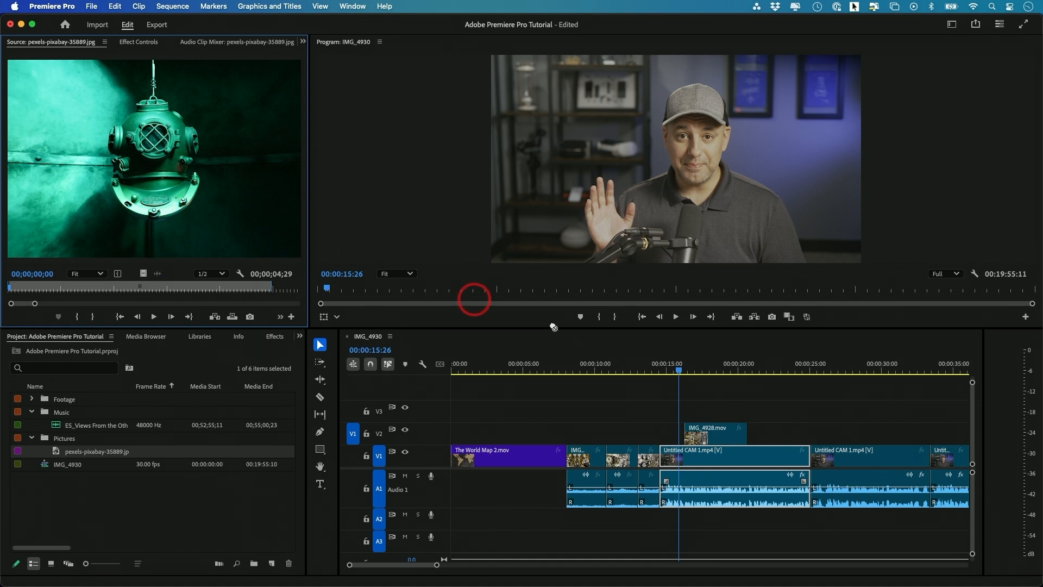
left_click_drag(554, 327, 837, 447)
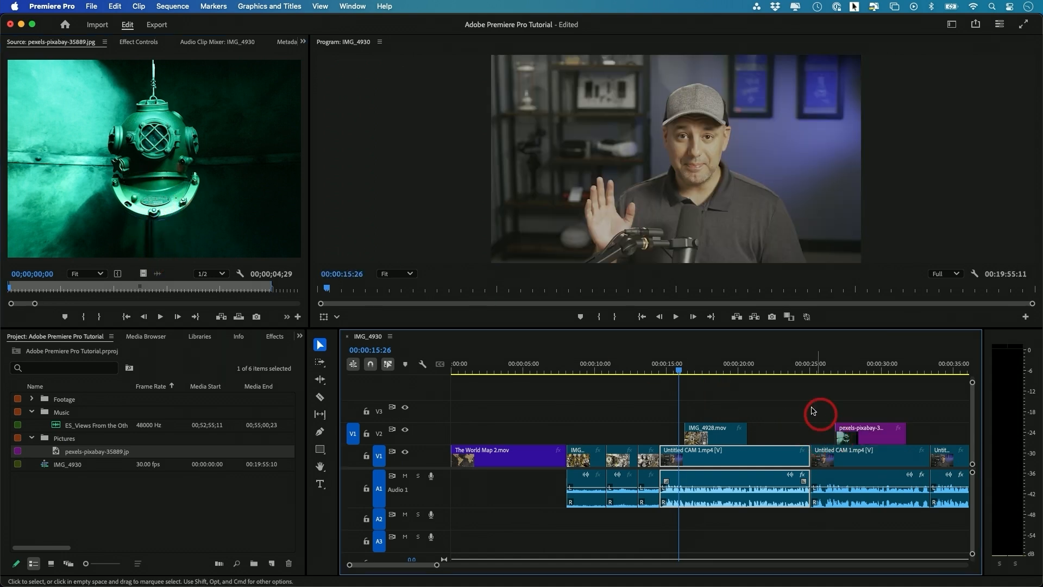
- Play the sequence from about 00:00:26 and shorten the end of the pexels-pixabay-35889.jpg clip to about 00:00:29:13
scroll(798, 402, "right", 5)
left_click(661, 374)
key("space")
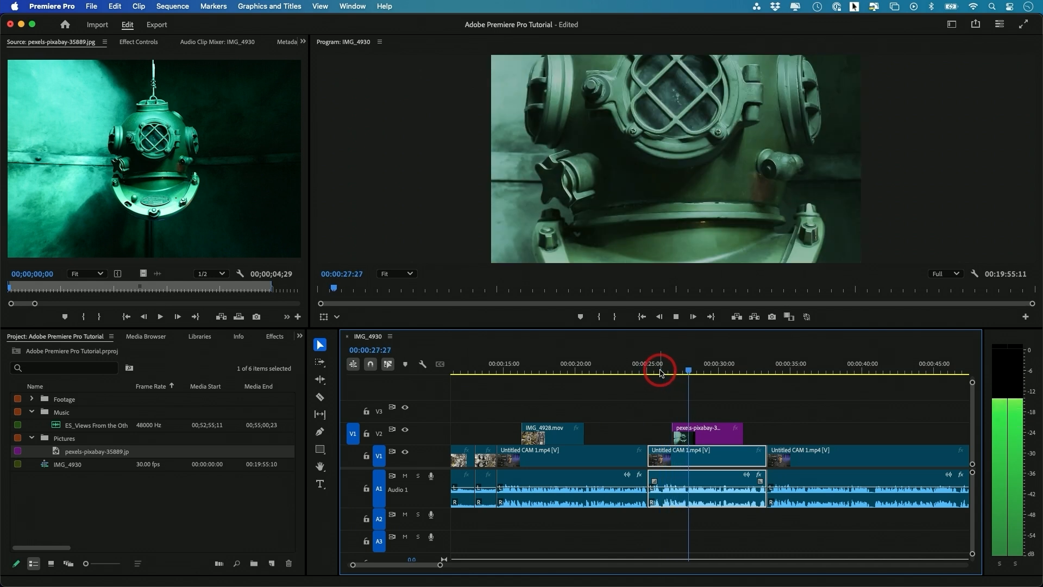
left_click_drag(745, 433, 710, 432)
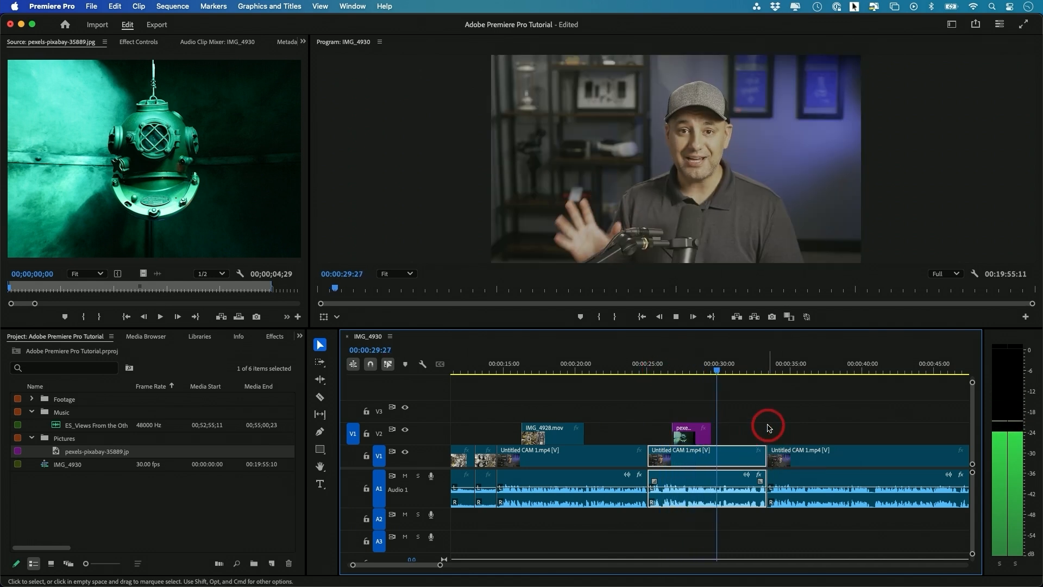
- With the playhead at 00:00:27:28, set the scale of the pexels-pixabay-35889.jpg clip to 39 so the diving helmet fits the frame
left_click(690, 369)
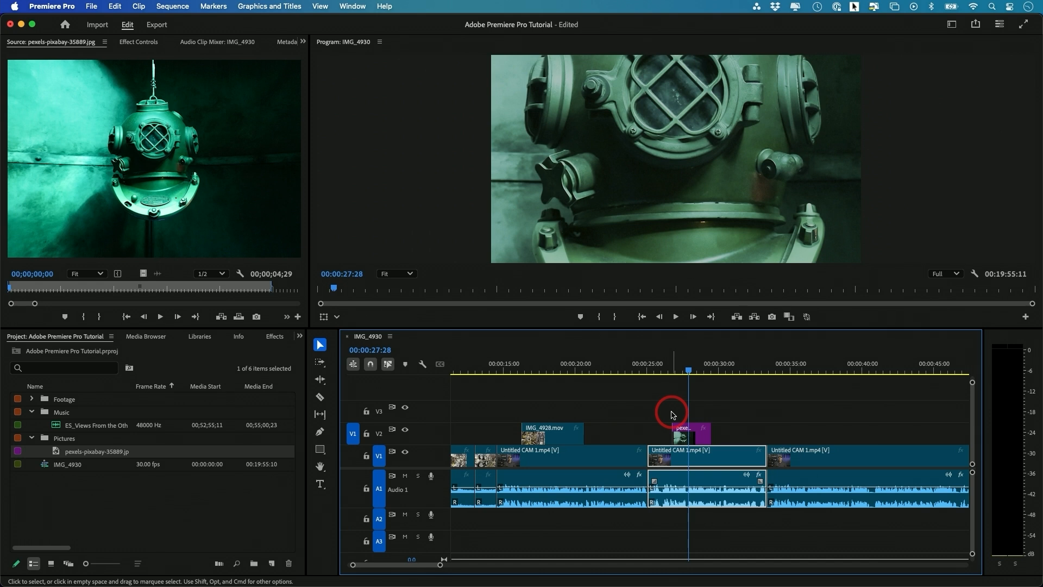
left_click(684, 430)
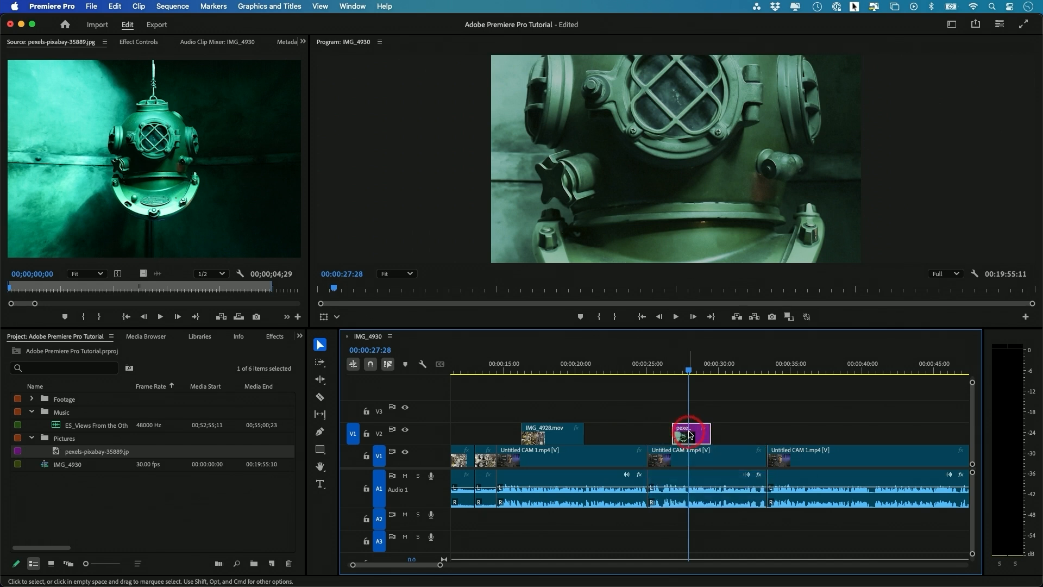
left_click(138, 44)
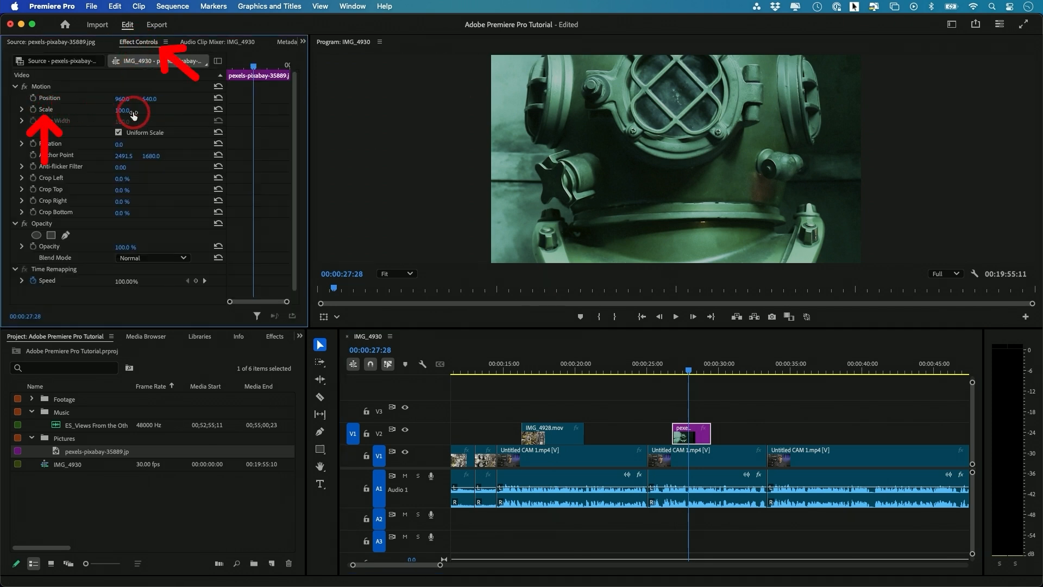
left_click_drag(122, 110, 88, 111)
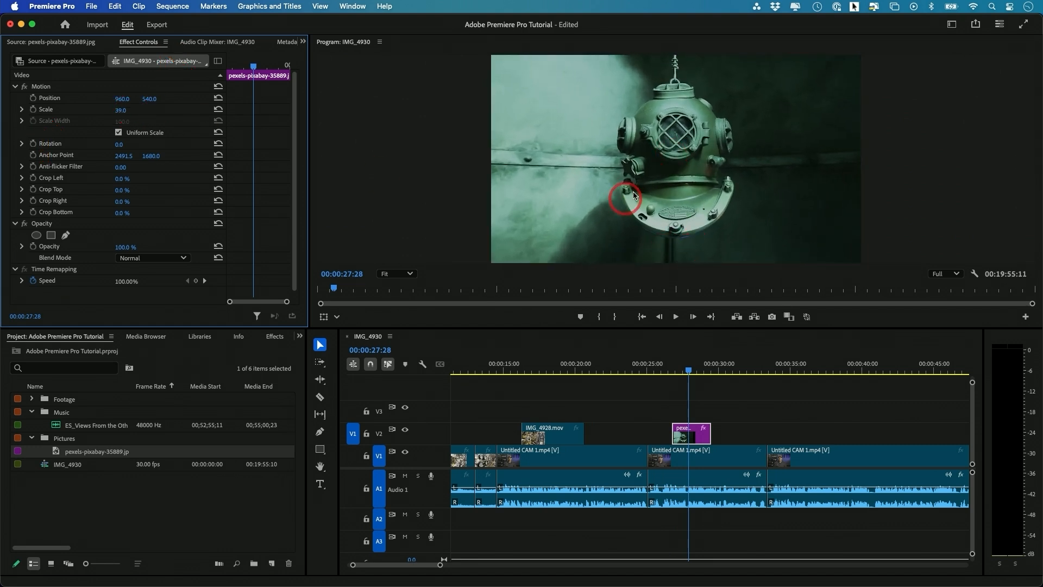
- Reduce the scale of the pexels-pixabay-35889.jpg clip to 16 and position it in the upper-left corner of the video frame
mouse_move(688, 375)
left_mouse_down()
mouse_move(660, 374)
mouse_move(682, 373)
left_mouse_up()
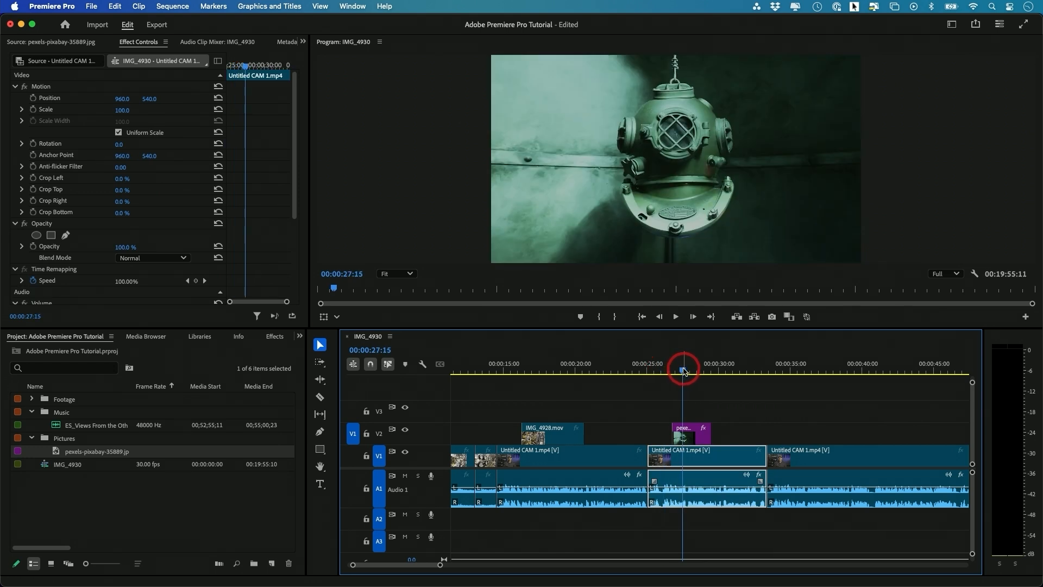
left_click(694, 436)
left_click_drag(114, 115, 119, 109)
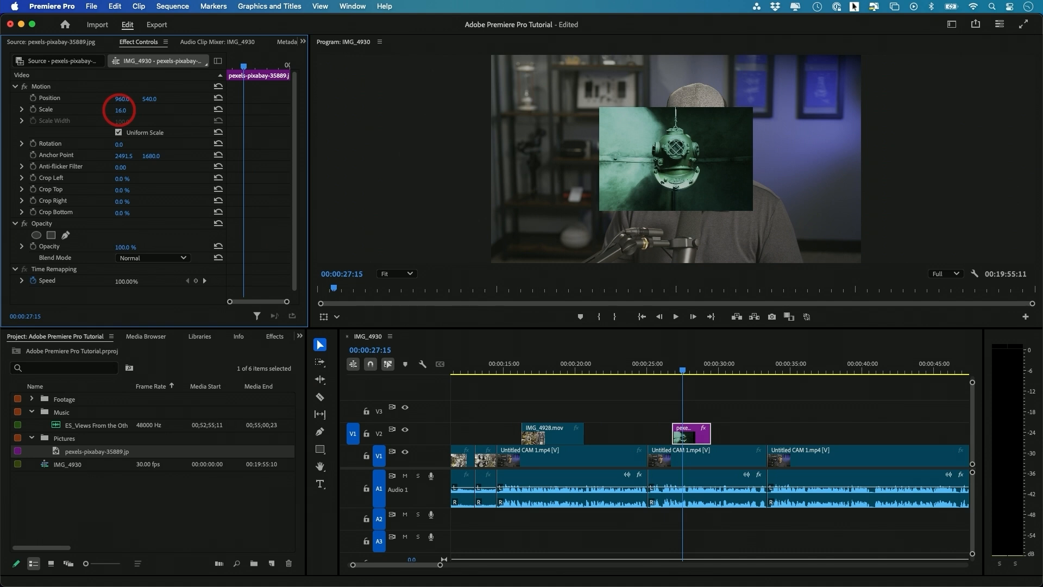
left_click_drag(121, 103, 156, 99)
left_click_drag(124, 98, 121, 99)
- Play back the sequence from just before the pexels-pixabay-35889.jpg clip to check the picture overlay beside the speaker
left_click_drag(709, 373, 668, 371)
left_click(677, 317)
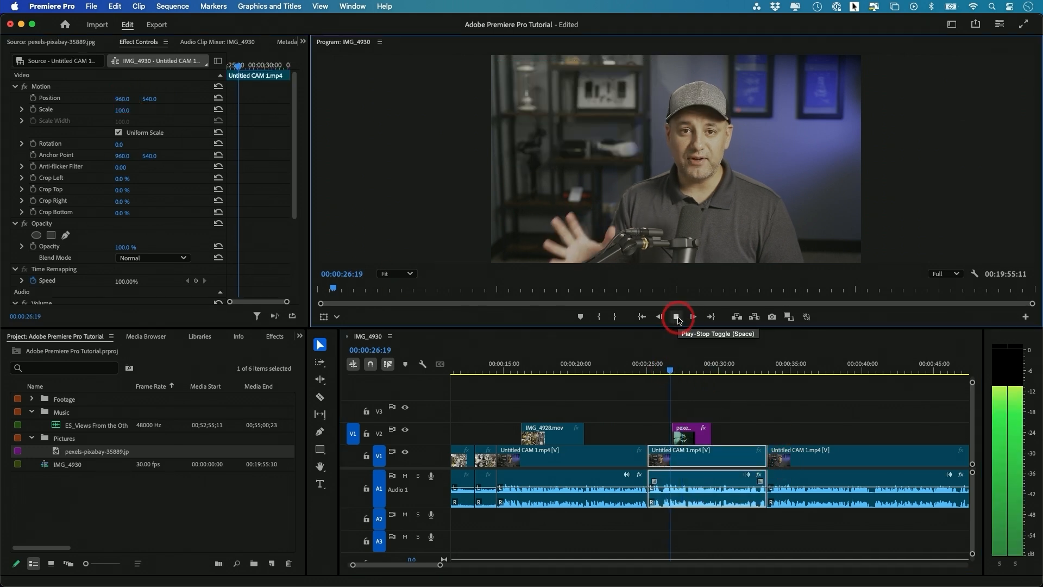
left_click(819, 409)
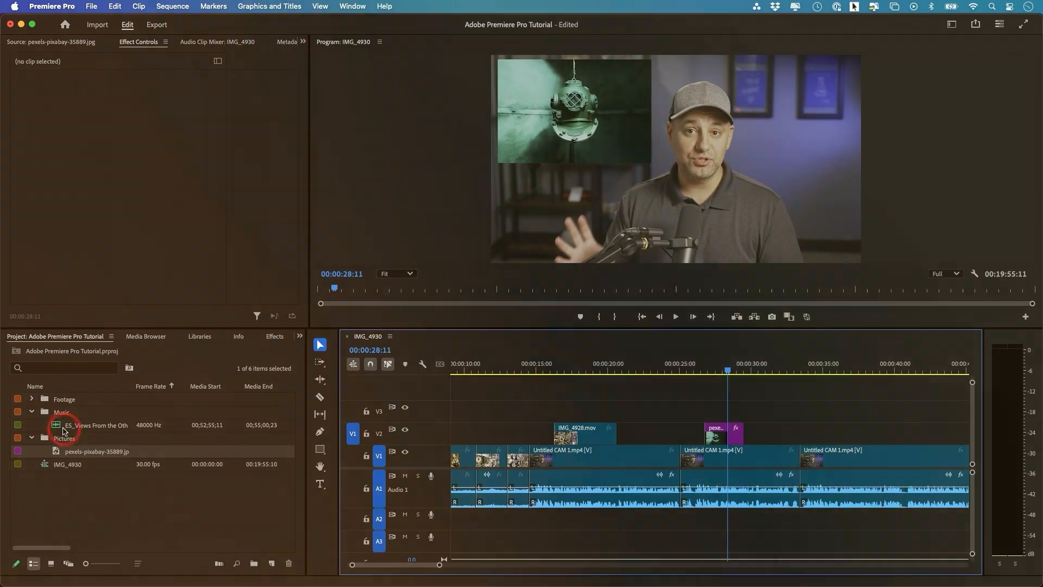
- Place the ES_Views From the Oth music file from the Music bin on A2 at the start of the sequence
left_click(54, 428)
left_click_drag(56, 428, 638, 416)
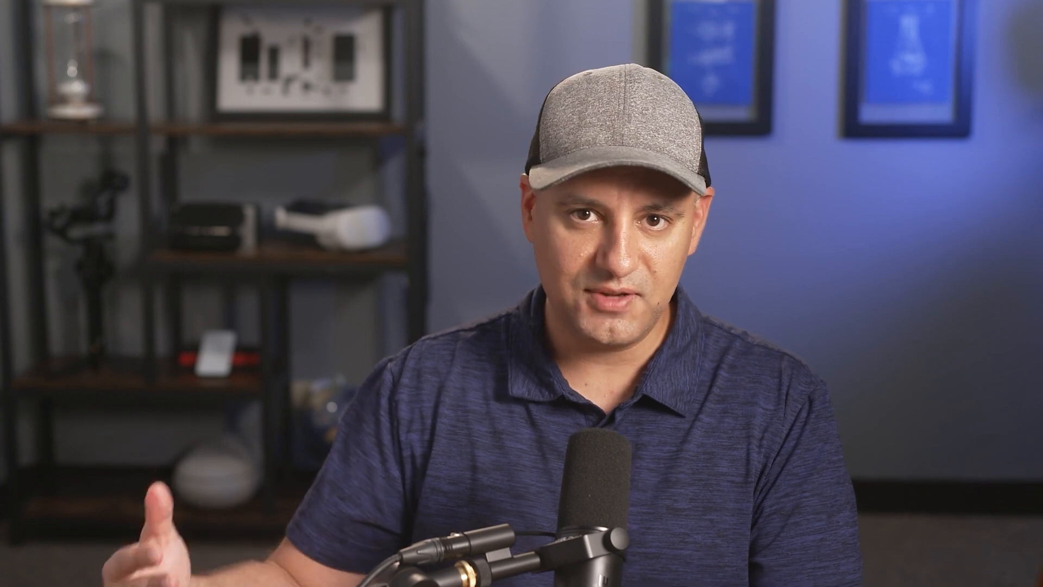
left_click(63, 429)
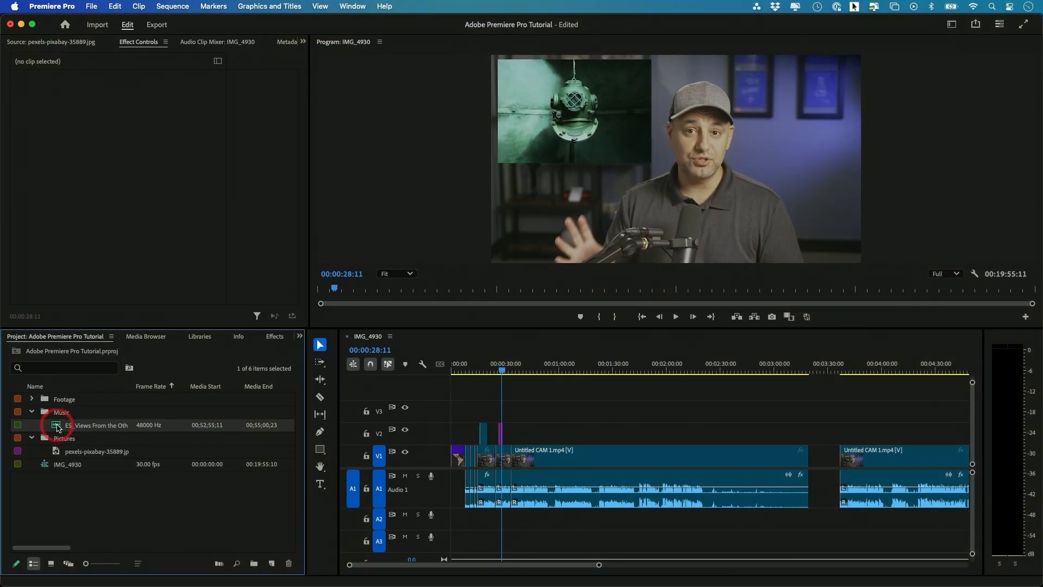
left_click_drag(56, 427, 451, 518)
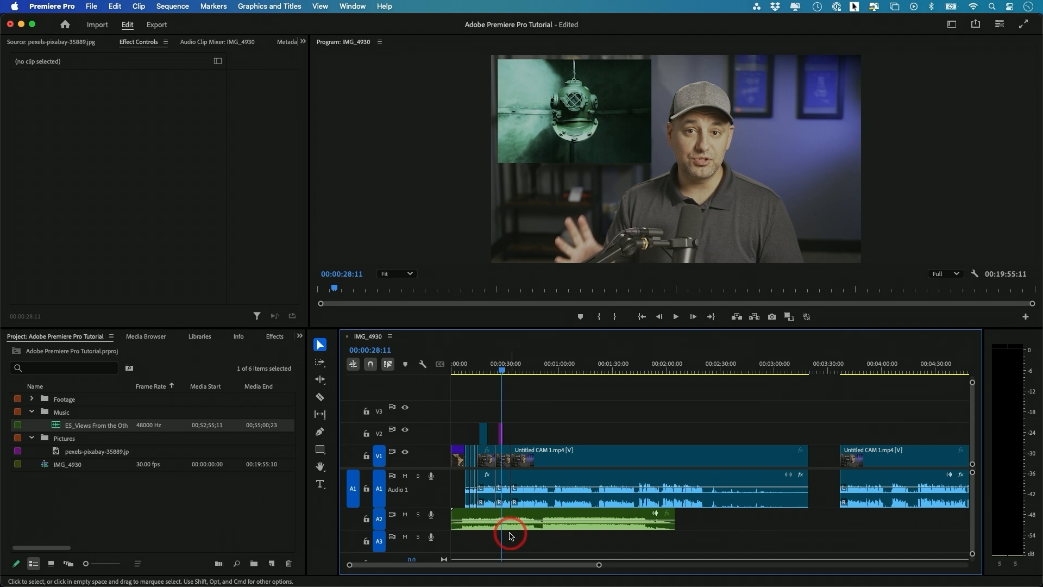
- Move the ES_Views From the Oth music clip from A2 up to A1, over the existing audio at the sequence start
left_click_drag(504, 528, 481, 495)
left_click(648, 483)
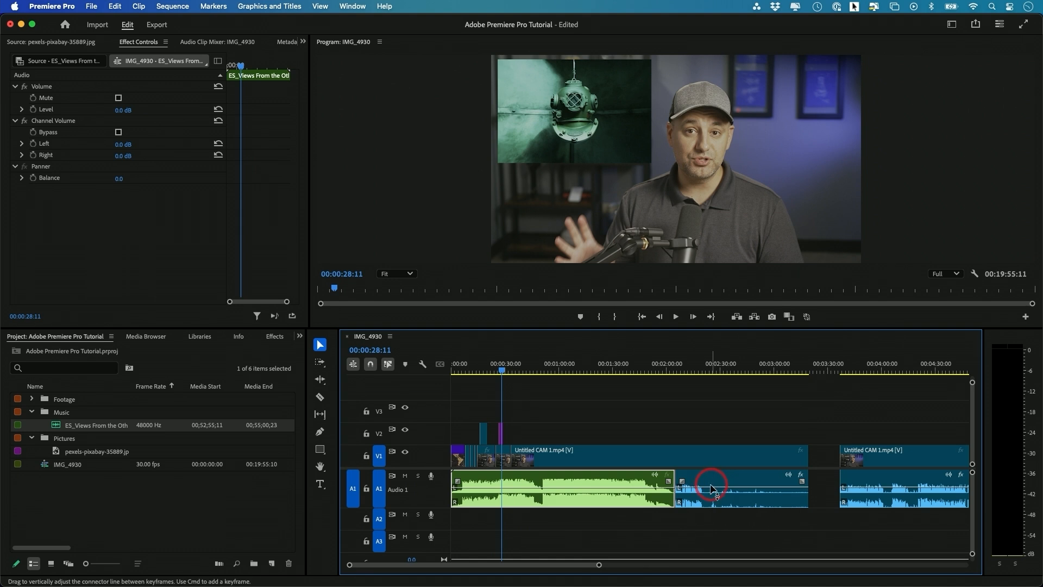
- Undo moving the ES_Views From the Oth music clip onto A1
left_click(115, 7)
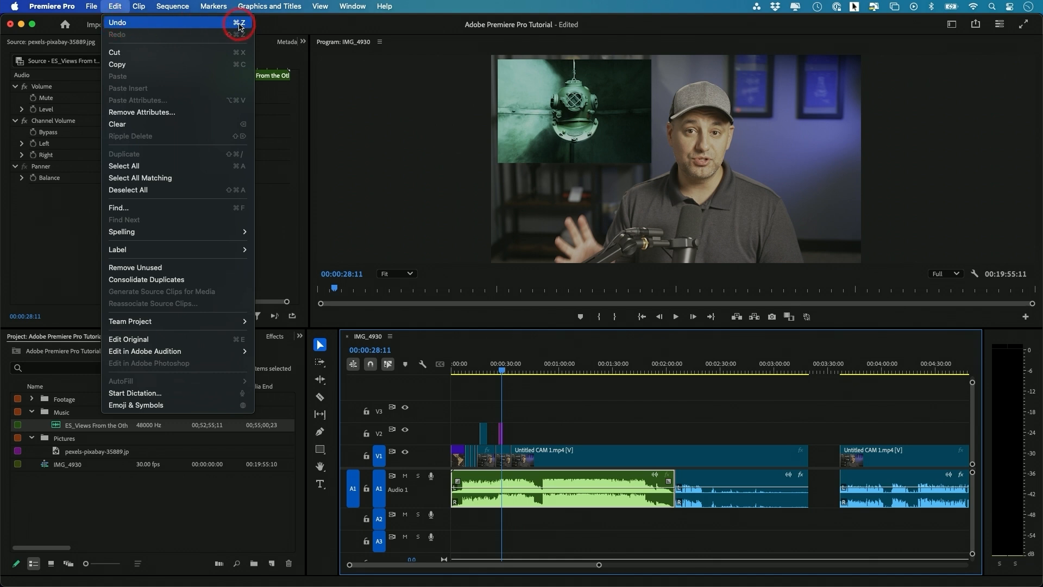
left_click(220, 23)
- Play the sequence opening and trim about two seconds off the start of the A2 music clip, keeping the clip at the sequence start
left_click(564, 397)
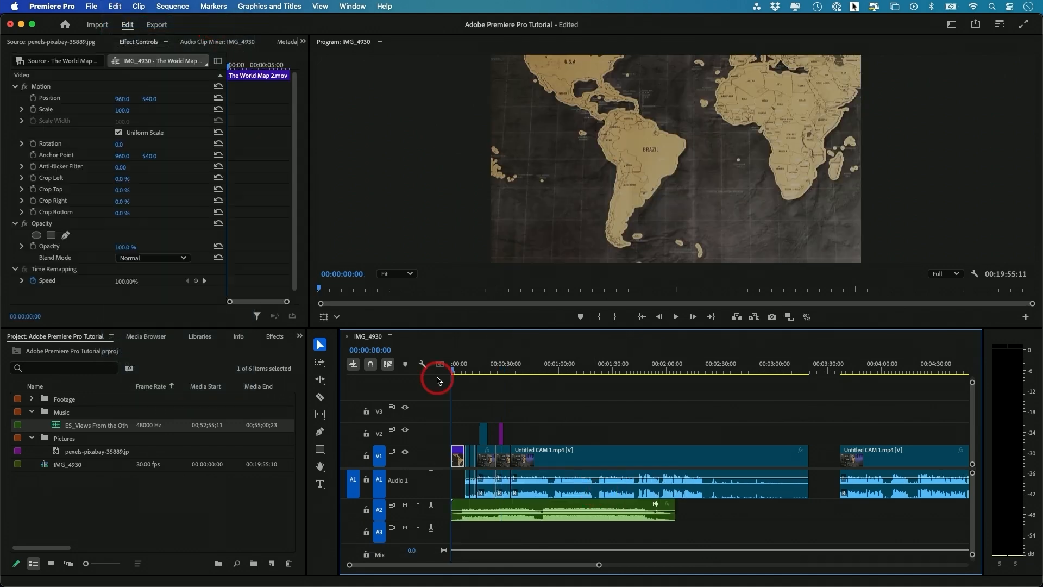
key("=")
key("=")
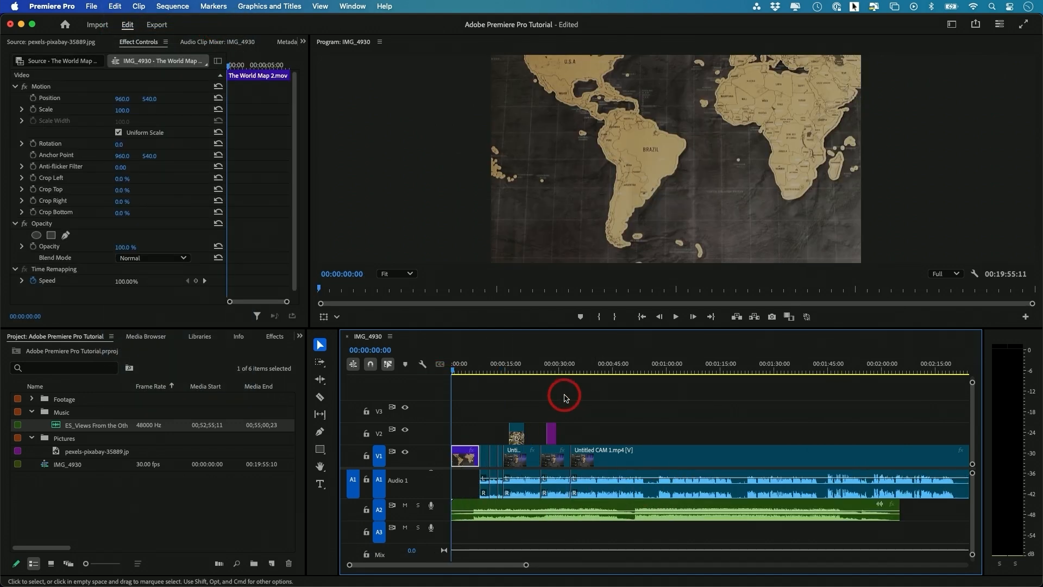
key("space")
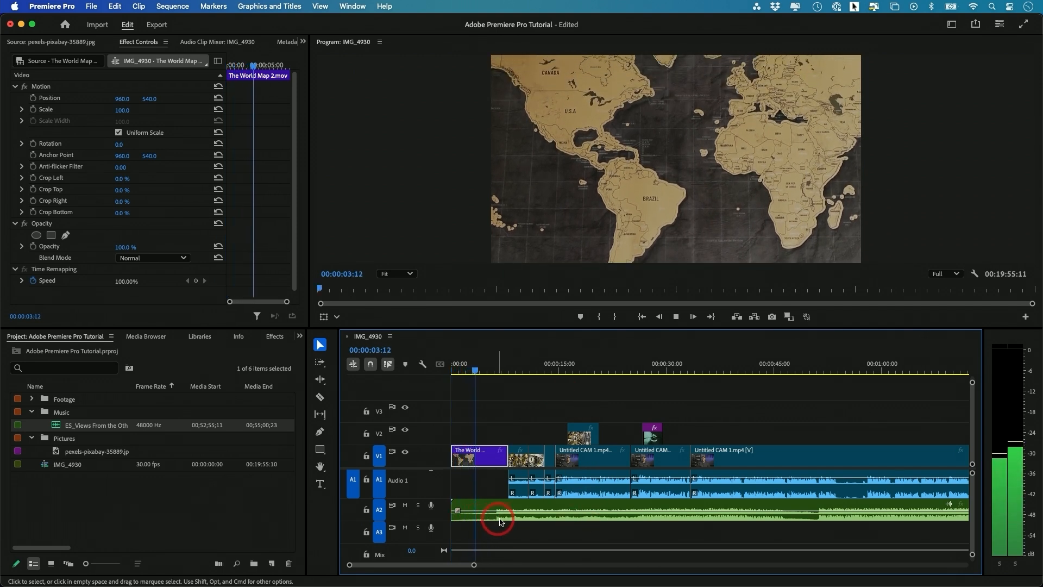
key("=")
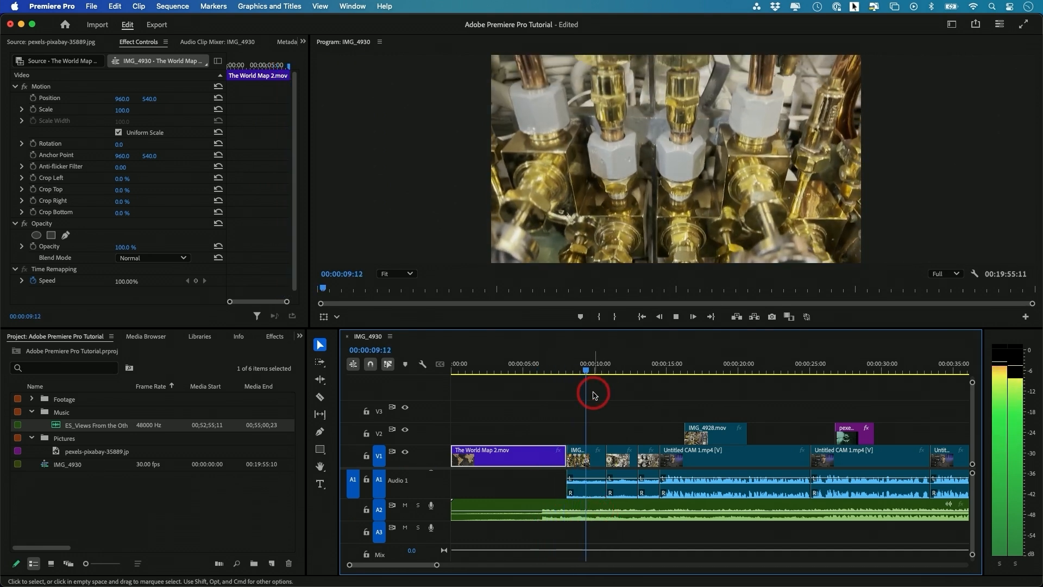
key("space")
left_click_drag(455, 505, 482, 508)
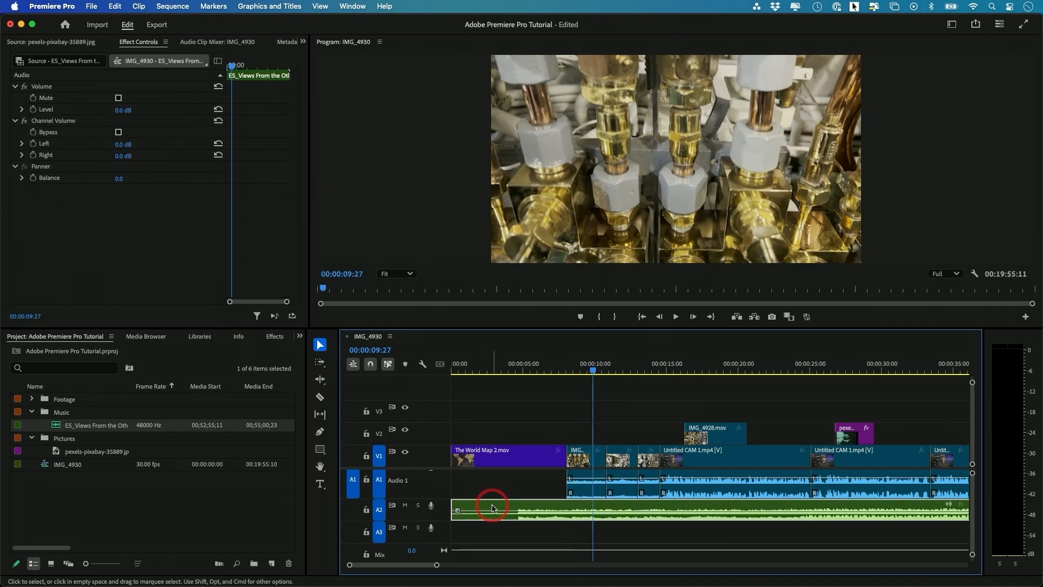
- Try cutting out the section of the A2 music clip between about 00:00:45 and 00:00:49 with the Razor tool and deleting it
scroll(664, 509, "right", 10)
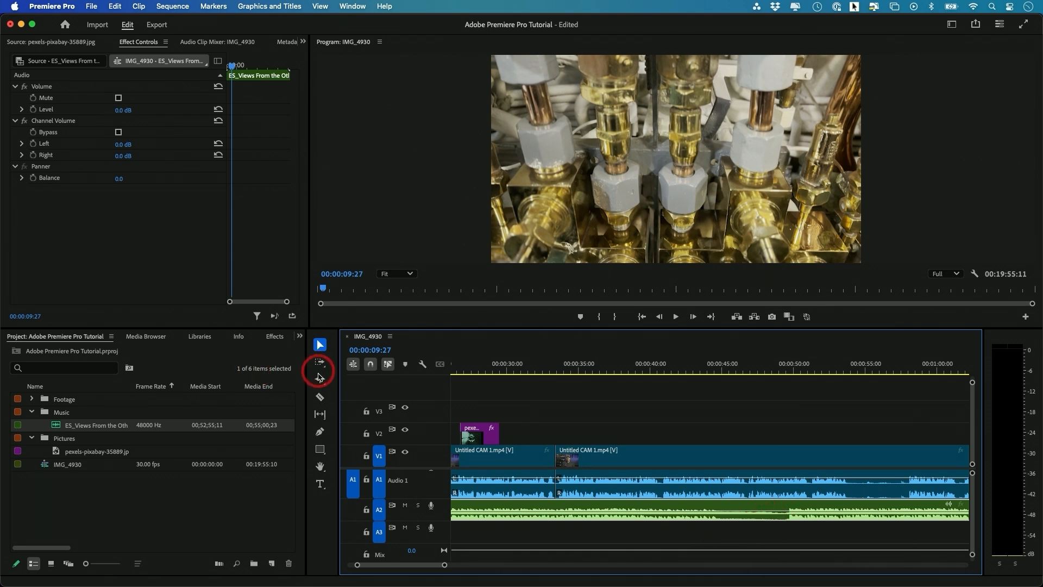
left_click(321, 400)
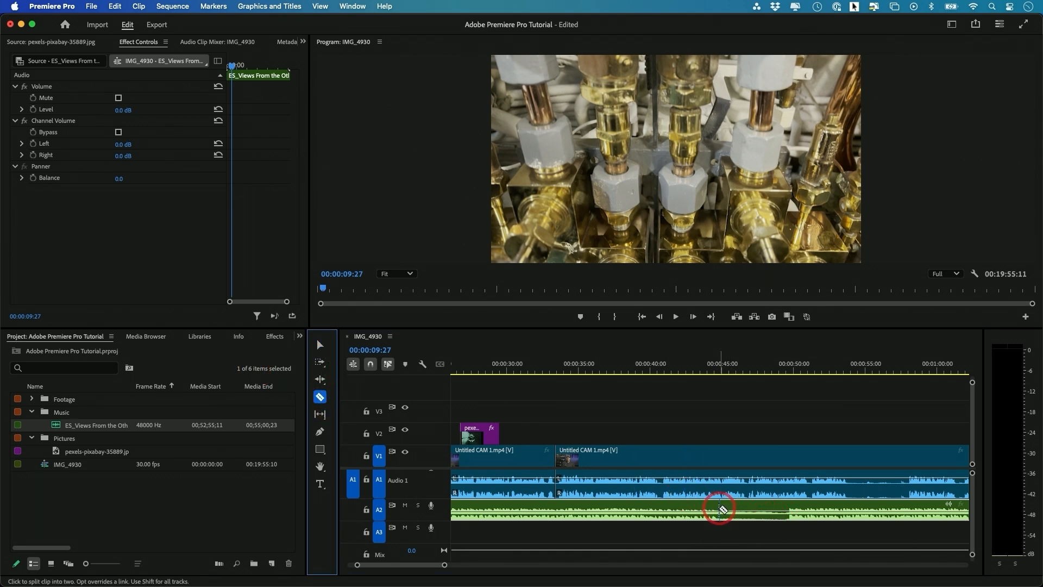
left_click(720, 509)
left_click(785, 510)
key("v")
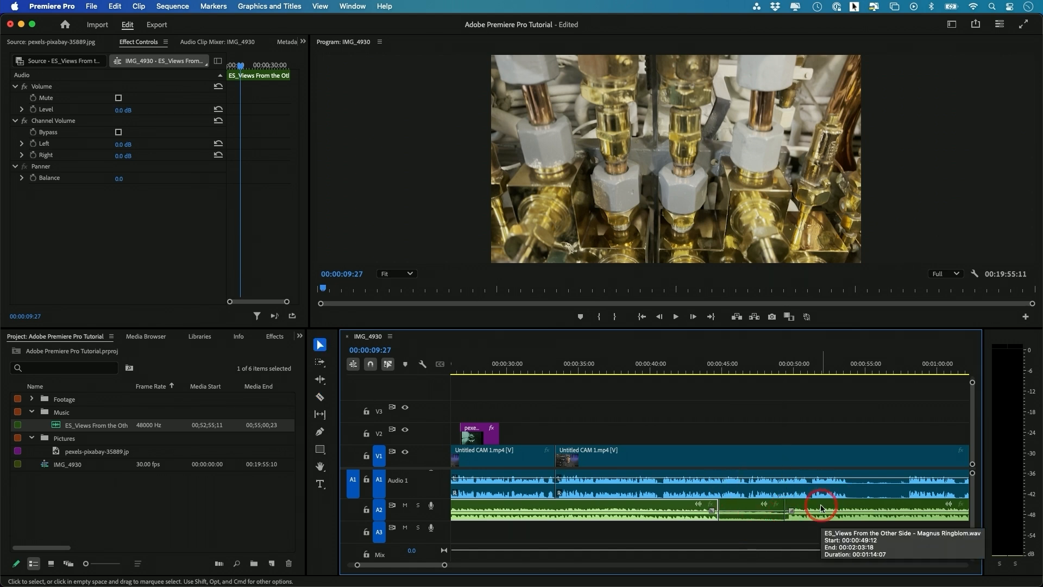
left_click(764, 510)
key("Delete")
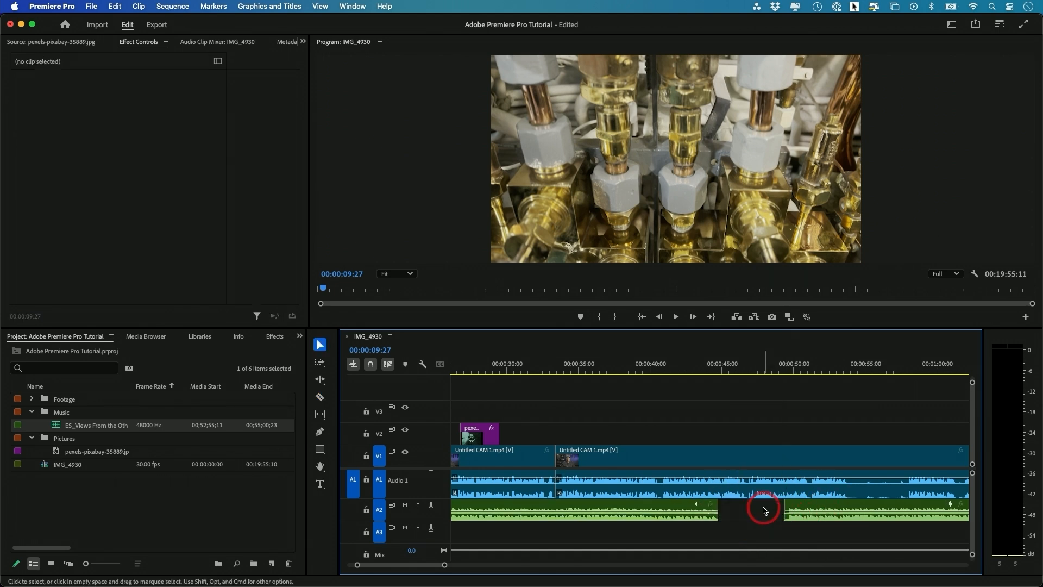
key("super+z")
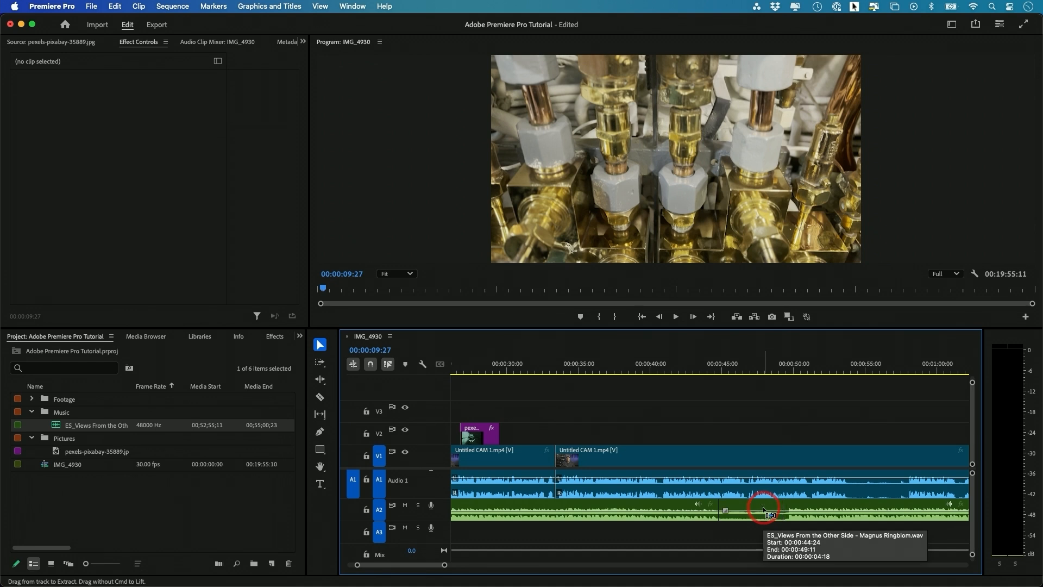
- Delete all the leftover Untitled CAM 1.mp4 footage that follows the gap at about 00:03:20
scroll(764, 509, "right", 5)
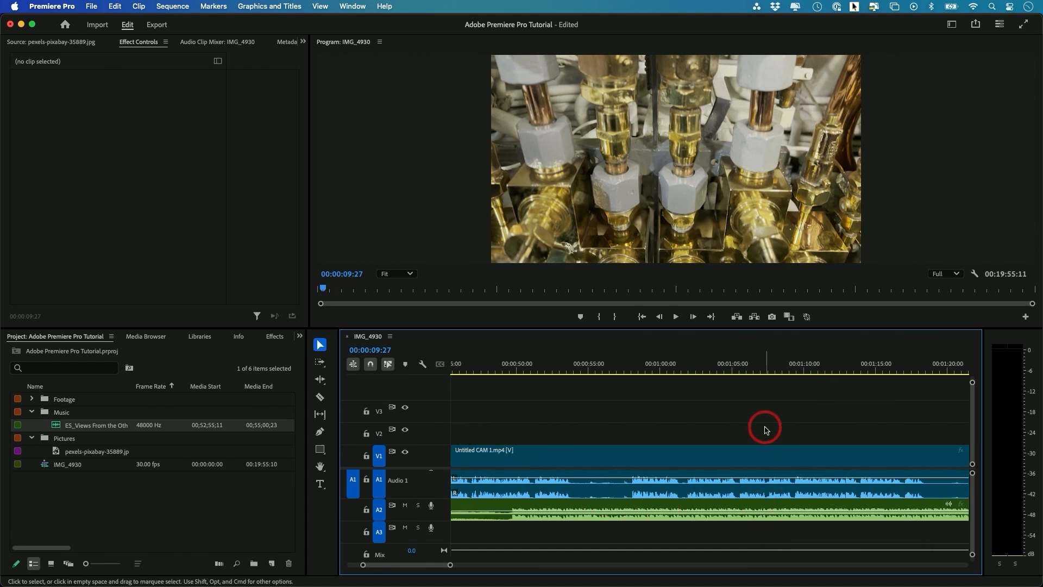
scroll(764, 429, "right", 3)
scroll(765, 430, "down", 6)
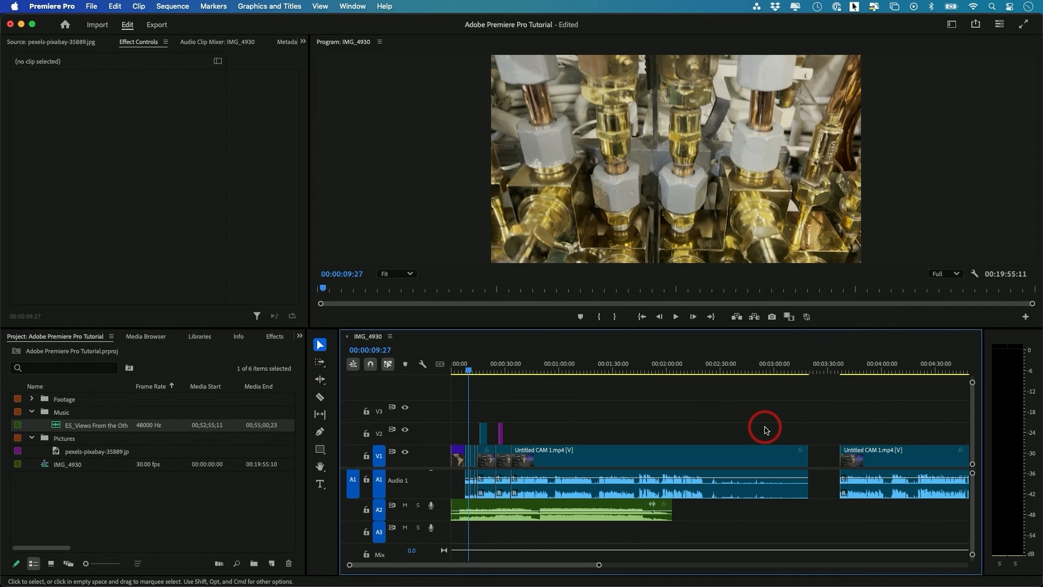
scroll(723, 427, "right", 3)
left_click_drag(737, 425, 792, 514)
key("Delete")
scroll(692, 438, "left", 4)
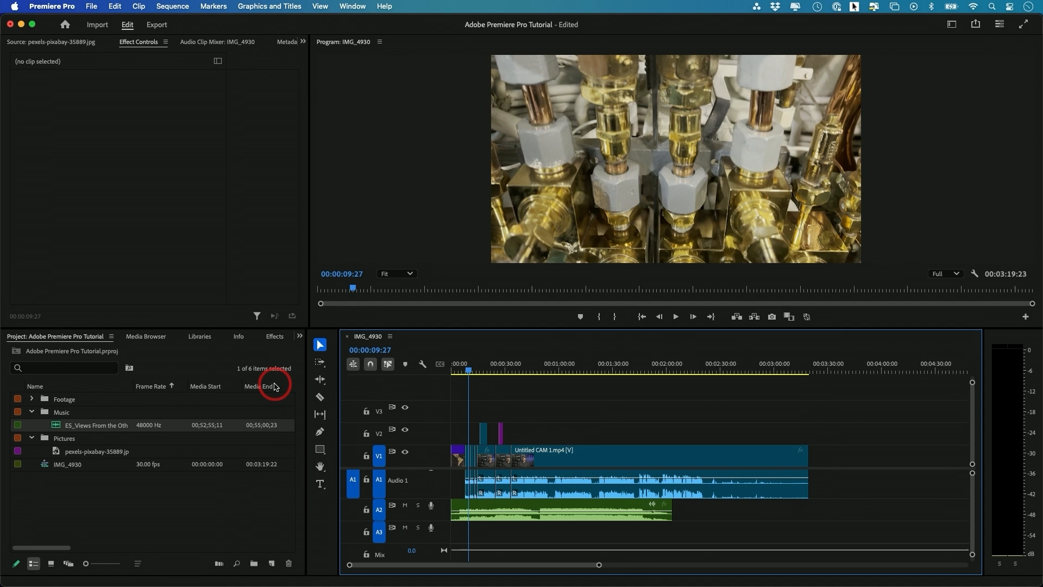
- Split the last Untitled CAM 1.mp4 clip at about 00:01:19 with the Razor tool and delete the part after the cut
left_click(320, 398)
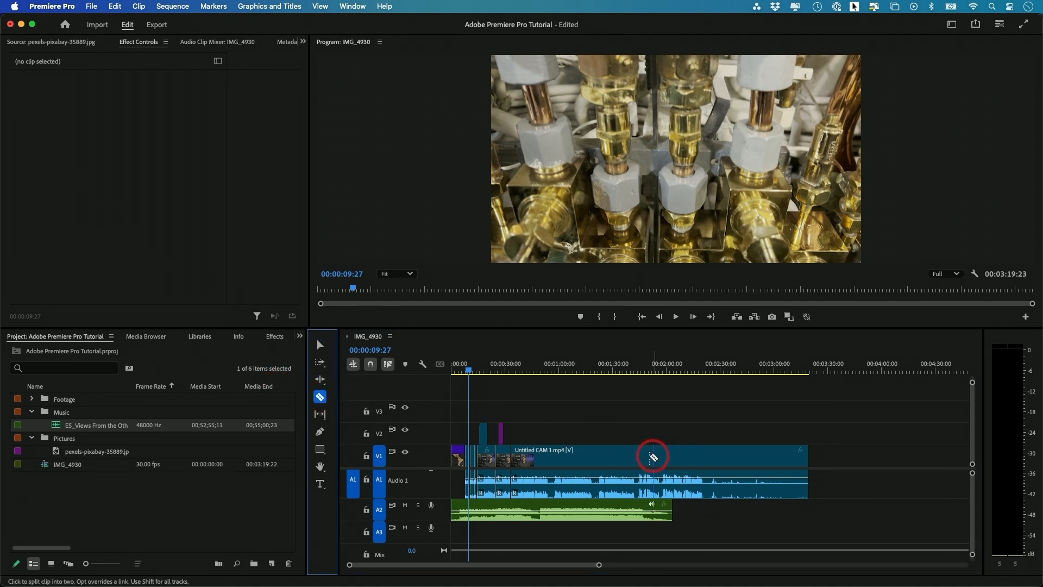
left_click(596, 455)
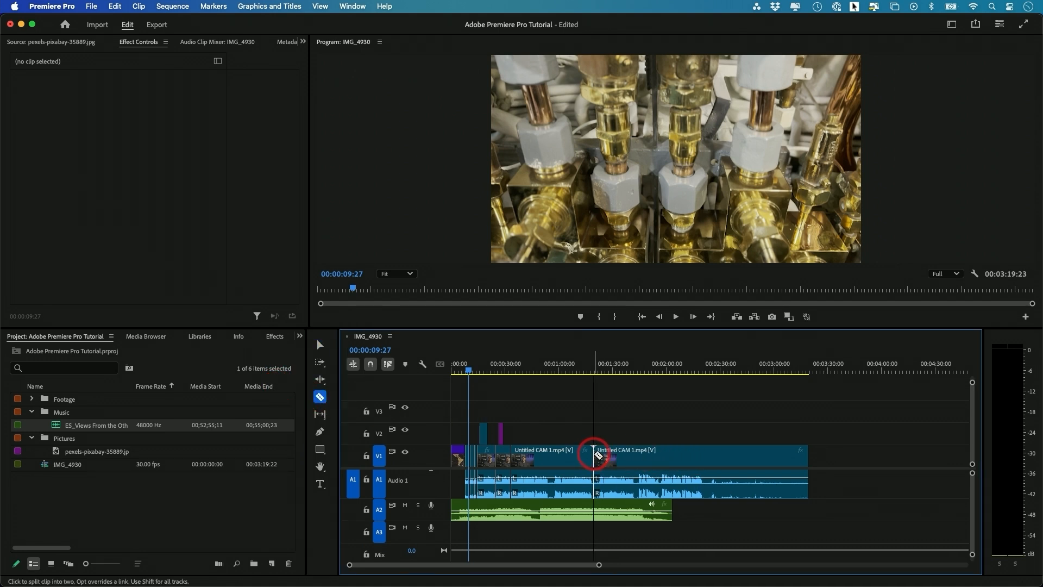
left_click(322, 347)
left_click(675, 458)
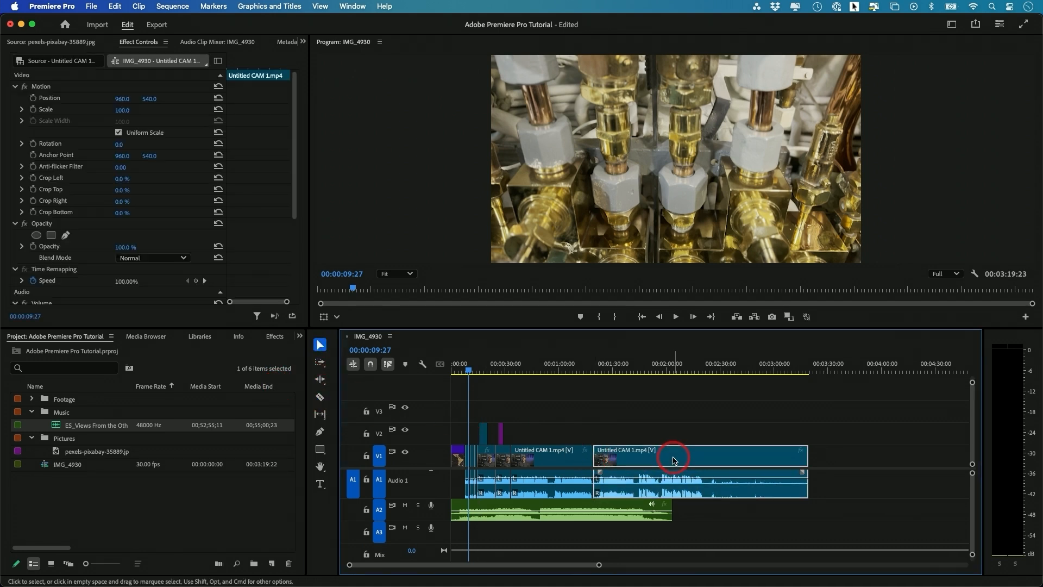
key("Delete")
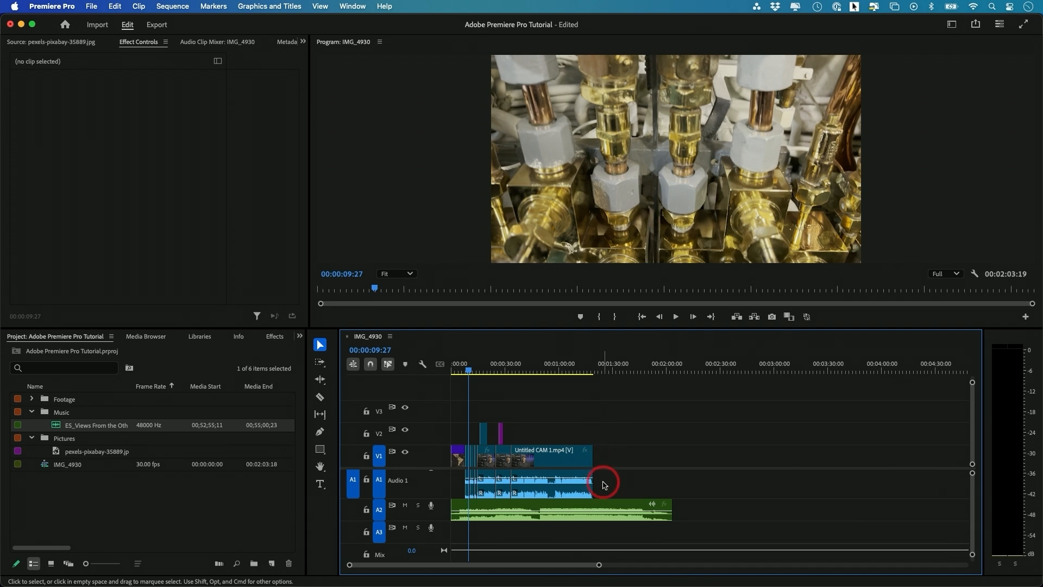
- Split the A2 music clip exactly at the end of the video with the Razor tool and delete the excess music
left_click(320, 397)
left_click(601, 510)
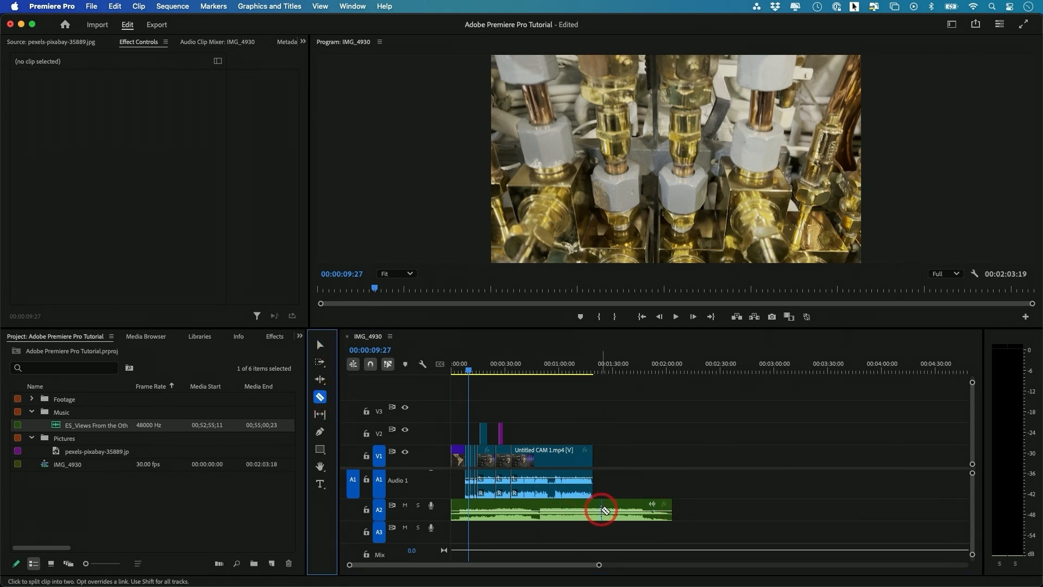
left_click(593, 510)
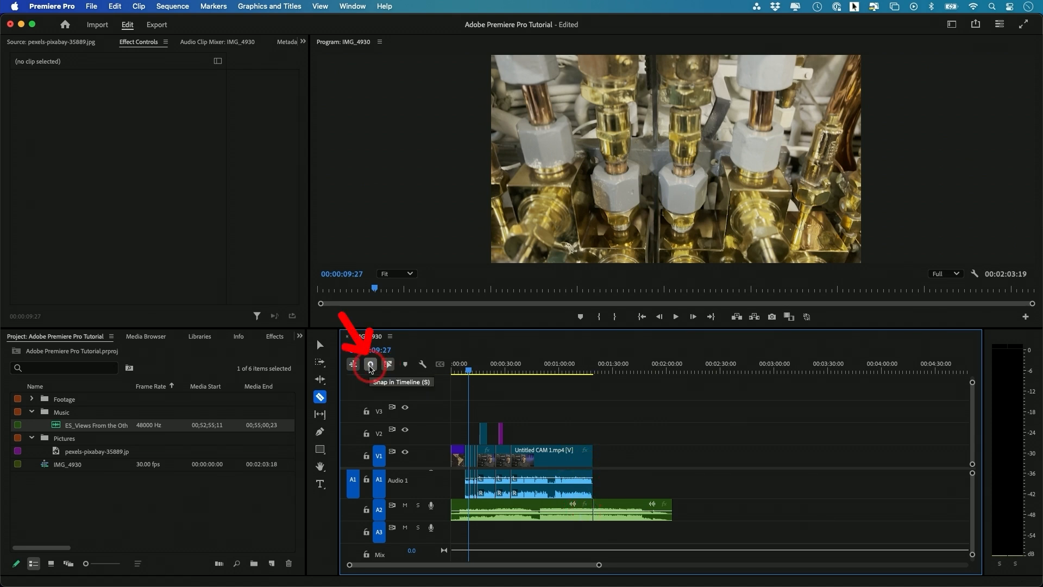
key("s")
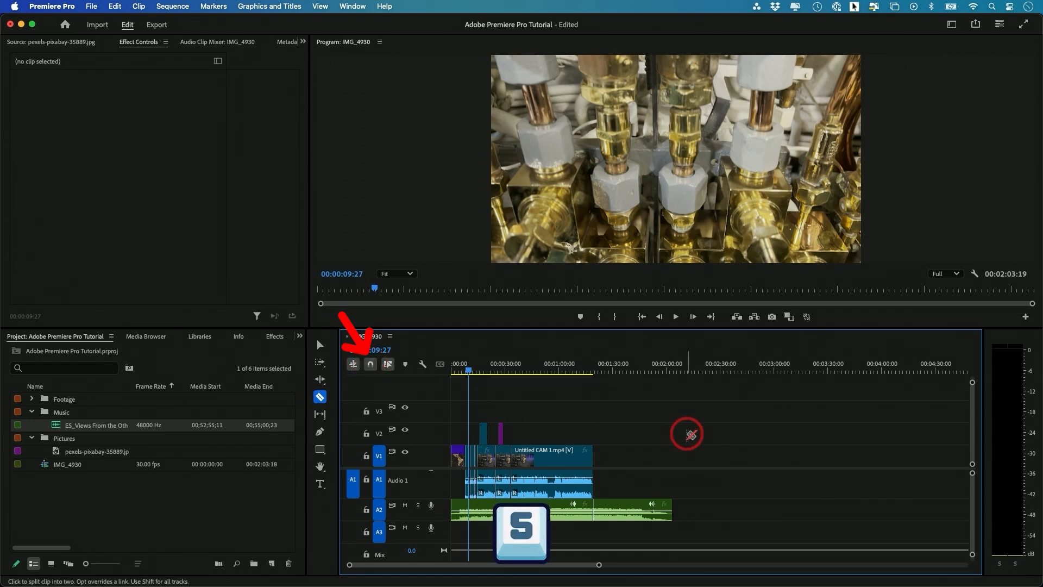
left_click(320, 345)
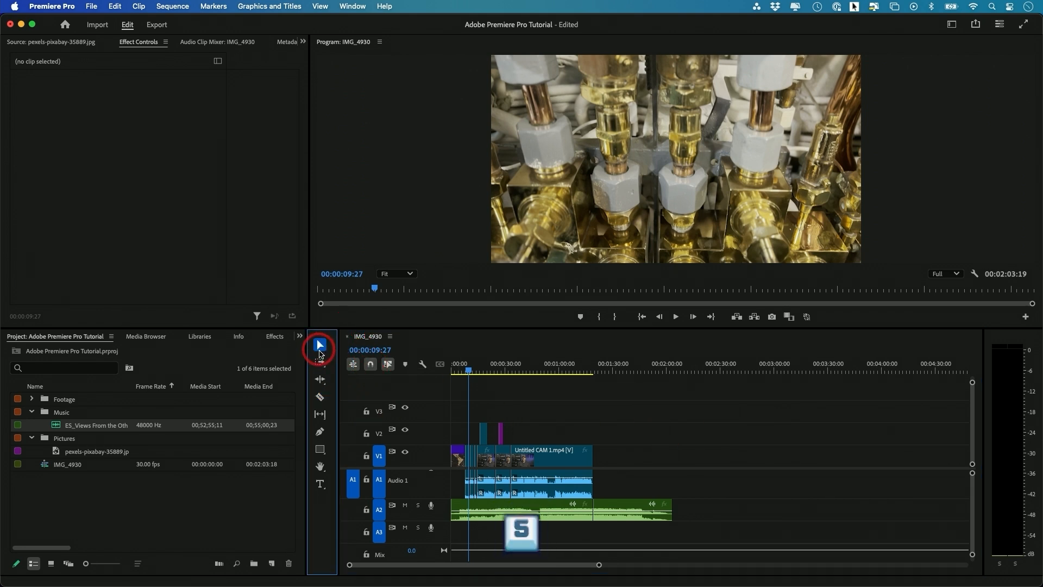
left_click(640, 507)
key("Delete")
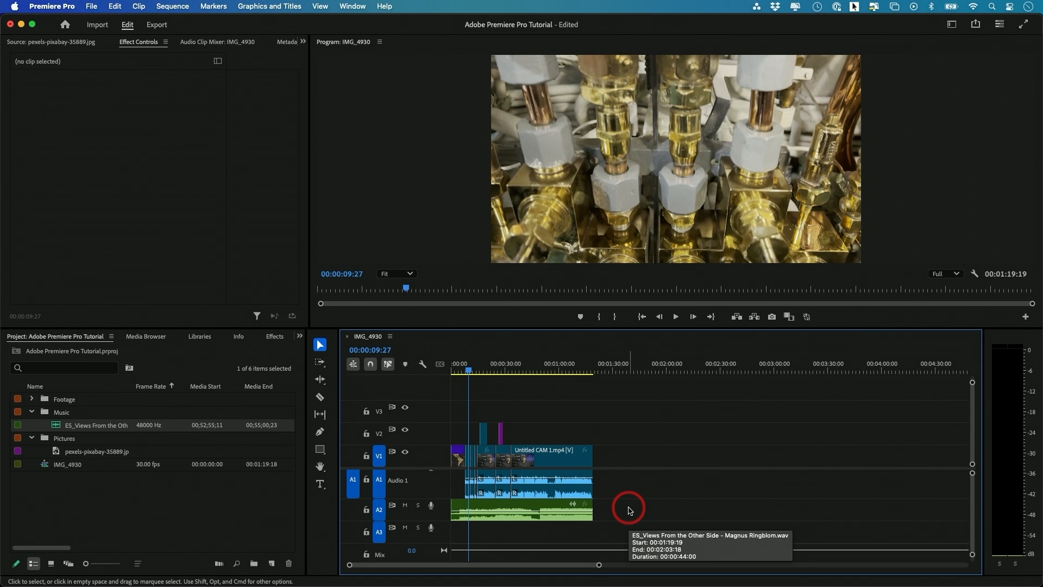
- Lower the volume of the whole A2 music clip to -29.6 dB under the speaker's audio
key("Home")
left_click_drag(394, 379, 584, 380)
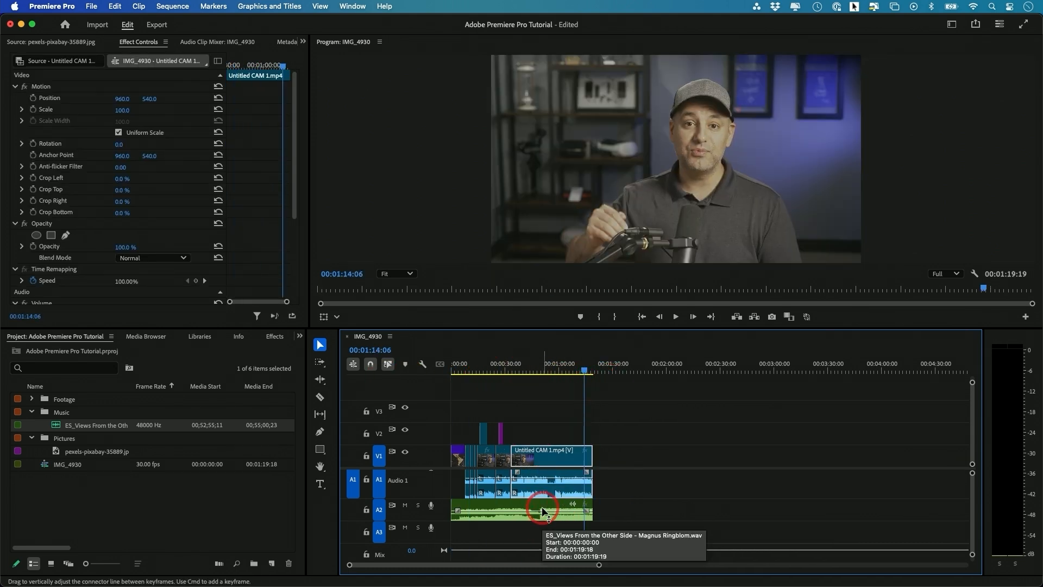
left_click(549, 384)
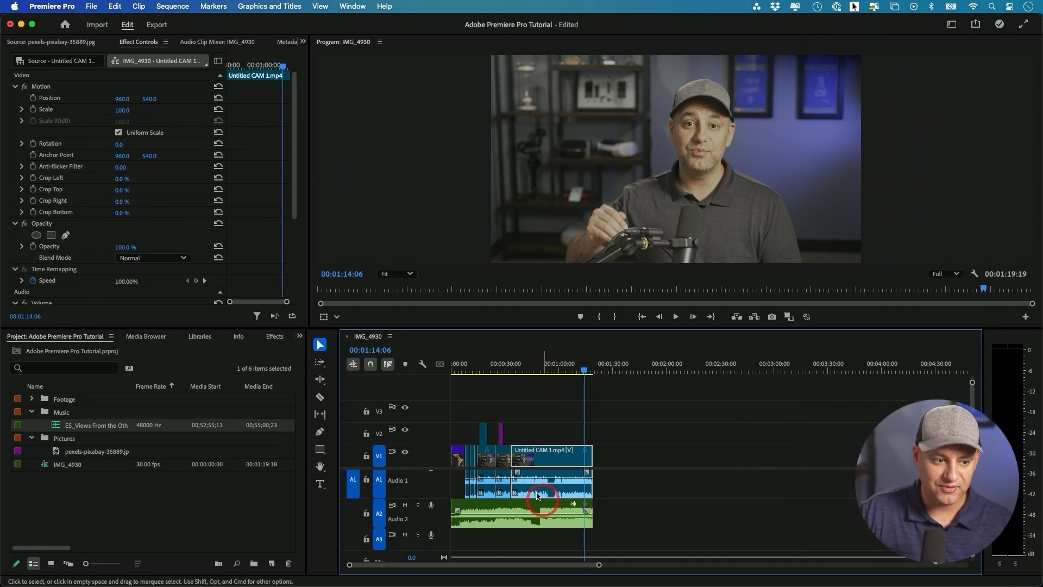
left_click(565, 371)
left_click_drag(565, 371, 565, 371)
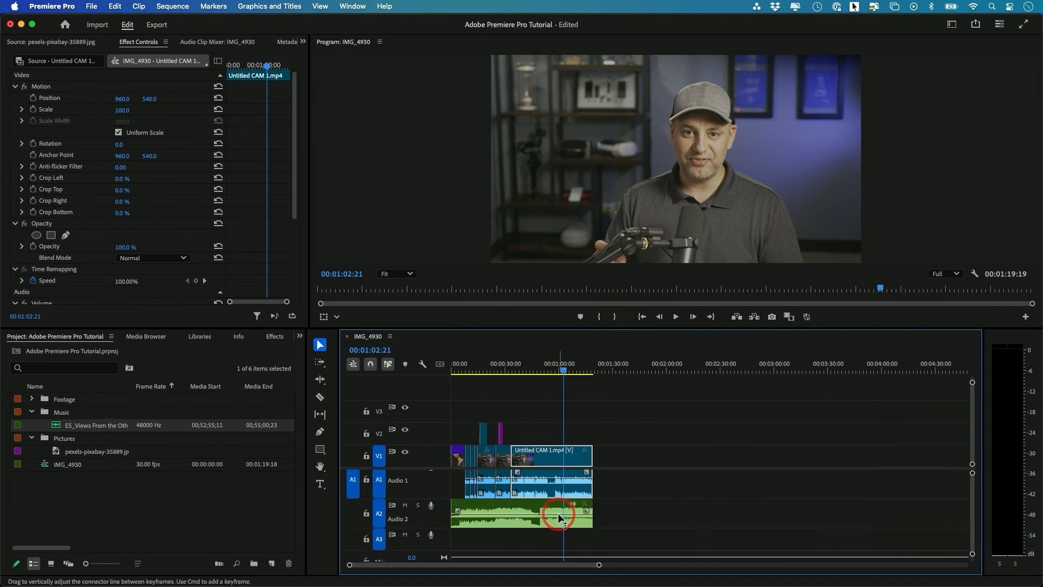
left_click_drag(558, 513, 560, 520)
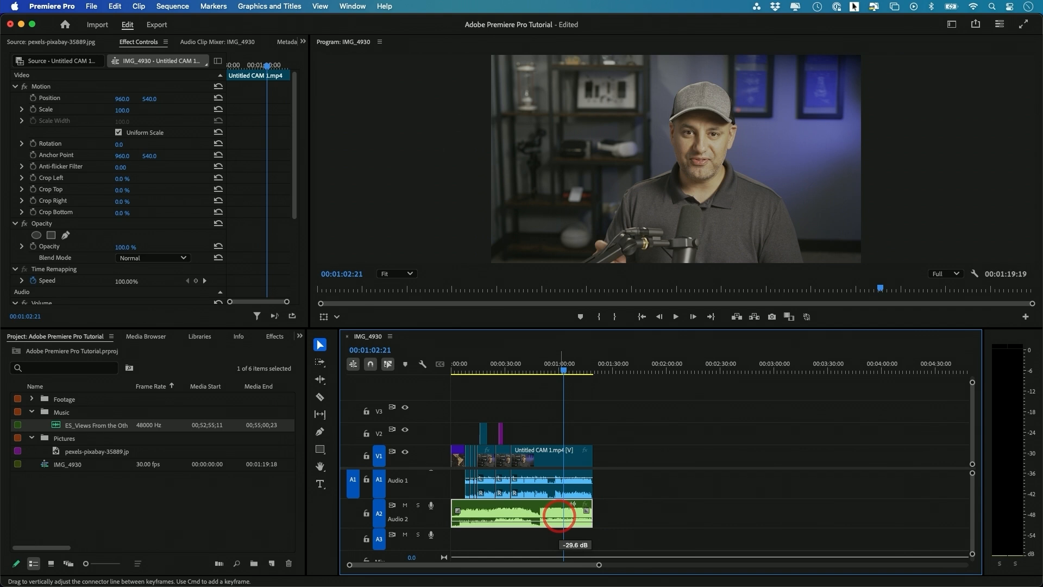
left_click_drag(560, 523, 584, 525)
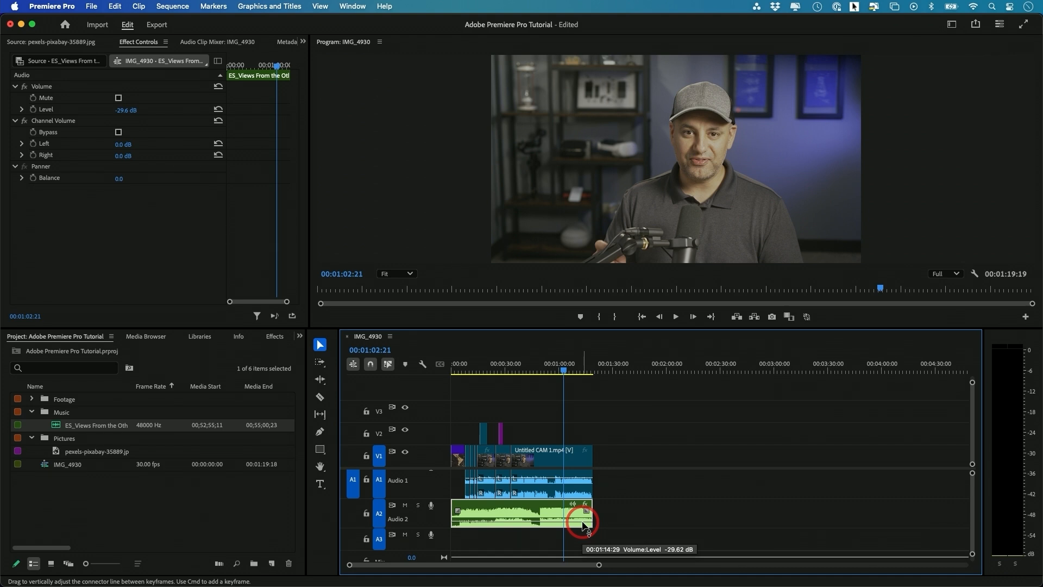
left_click_drag(584, 525, 584, 525)
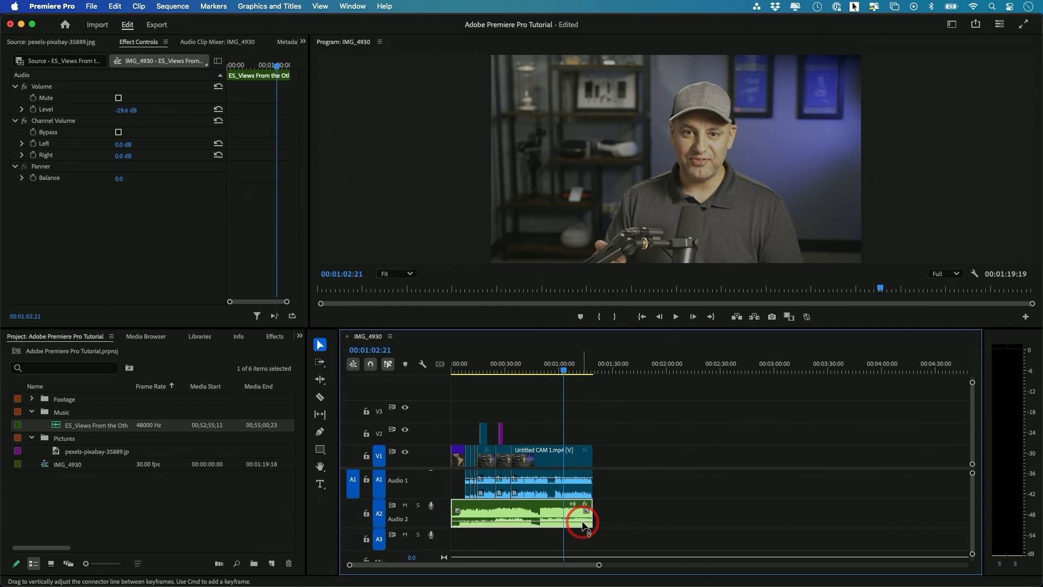
- Play back the speech over the music from 00:01:02:21 to check the levels and raise the music clip's volume slightly
key("space")
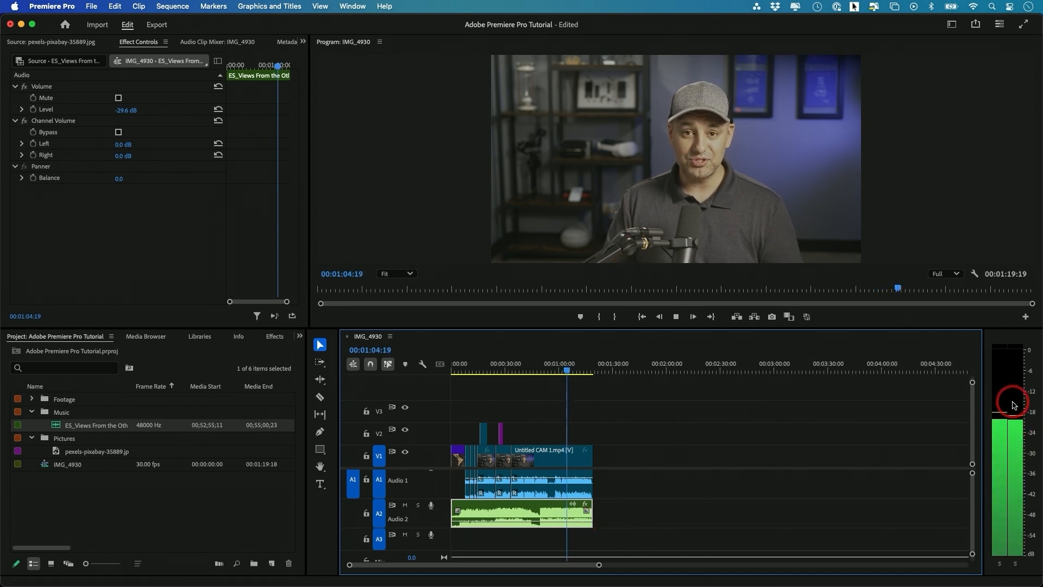
key("space")
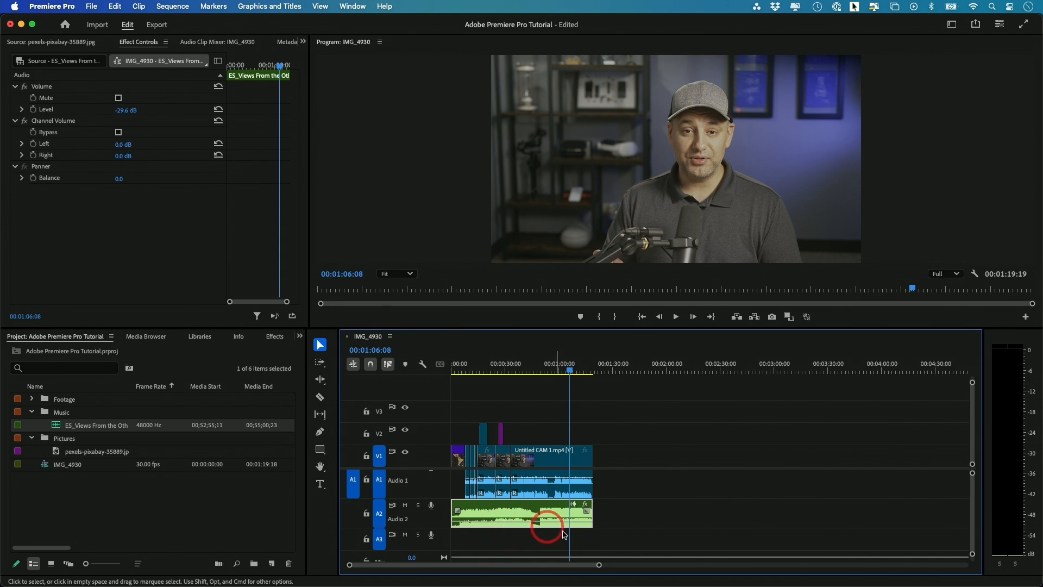
left_click_drag(563, 523, 562, 520)
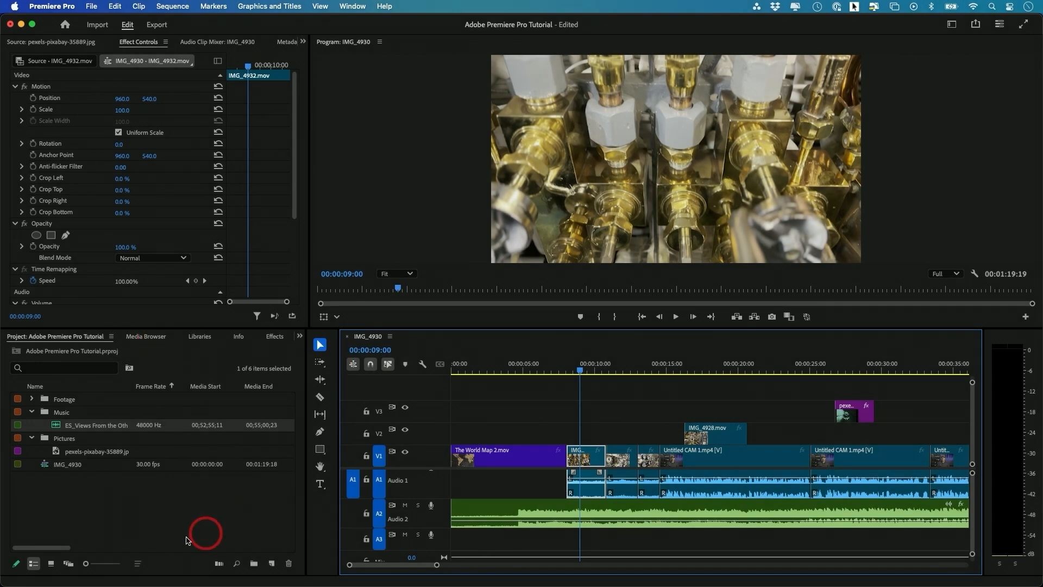
- Apply the Gaussian Blur video effect from Blur & Sharpen to the IMG_4932.mov clip on V1
left_click(131, 482)
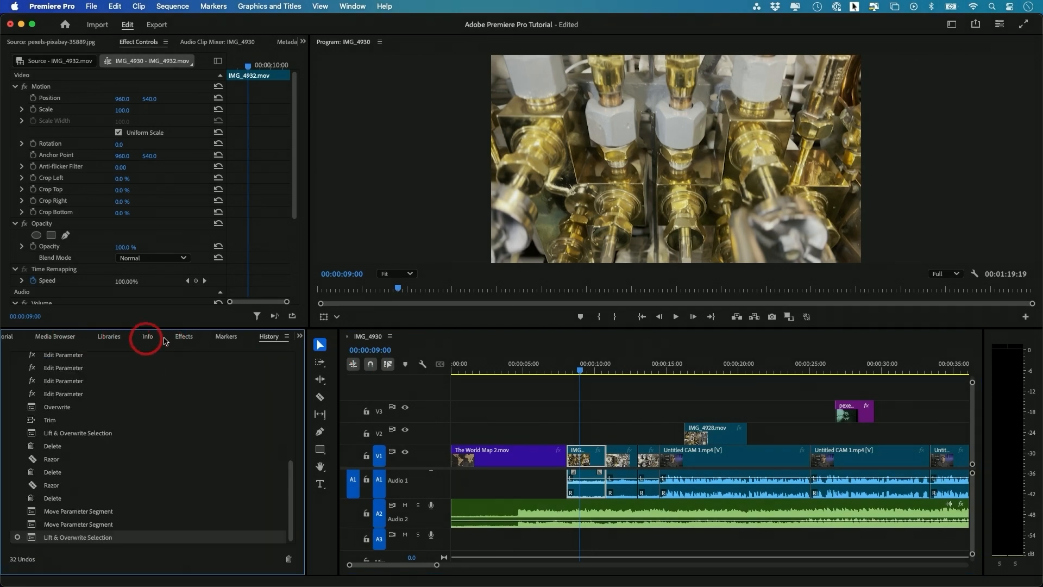
left_click(185, 338)
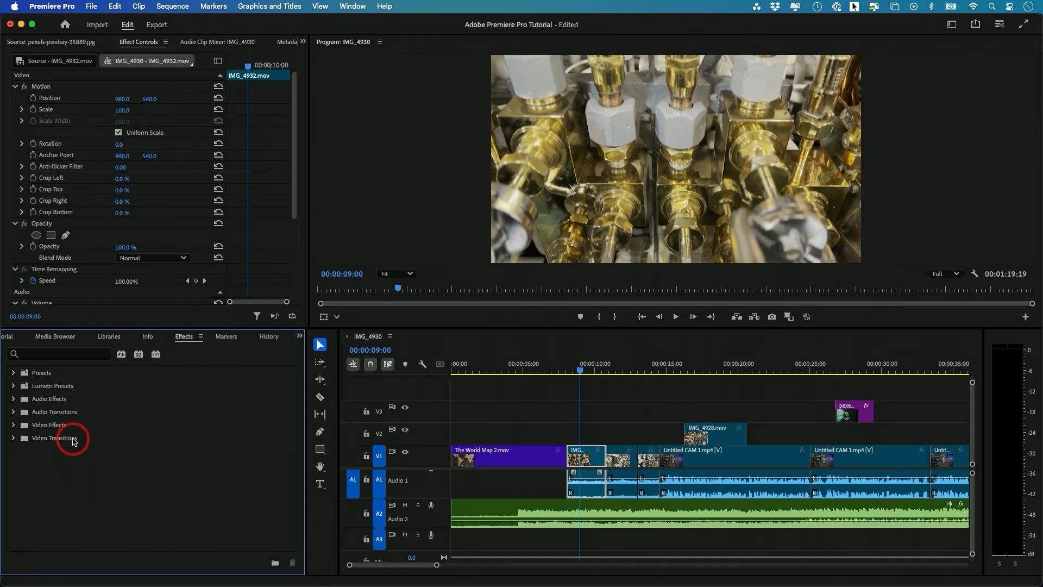
left_click(13, 427)
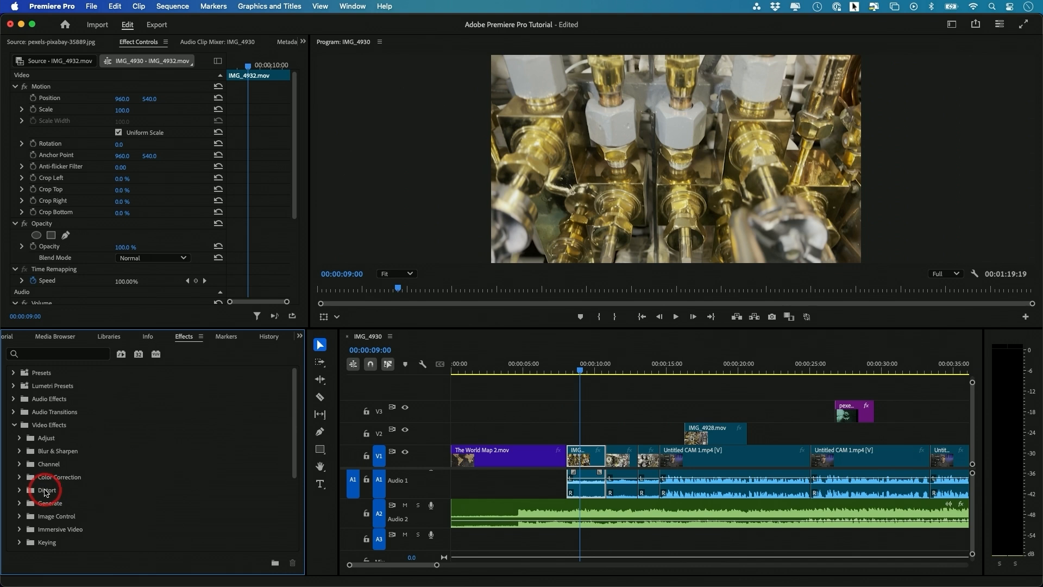
left_click(20, 451)
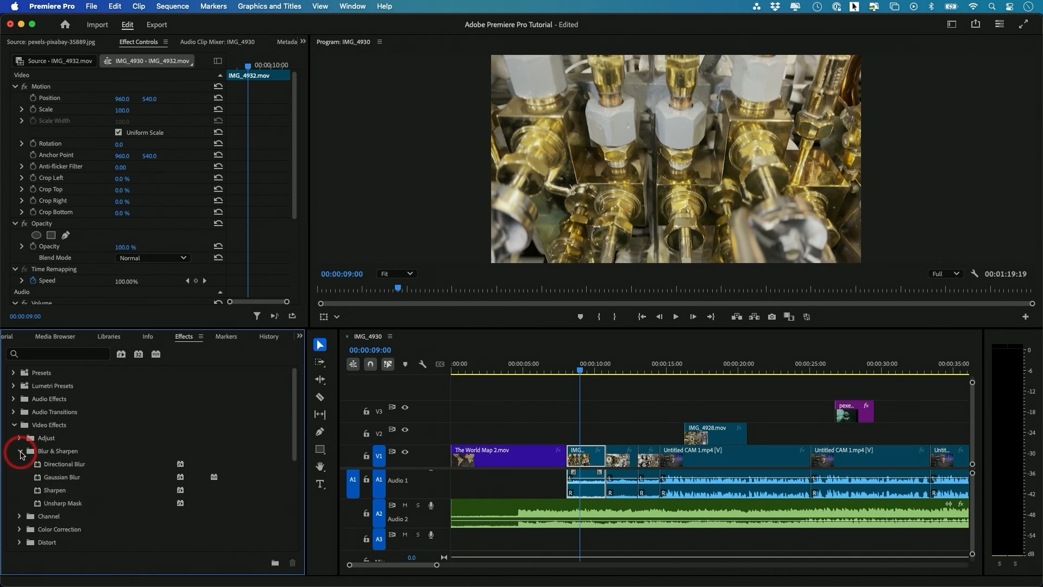
left_click(38, 480)
left_click_drag(39, 480, 588, 458)
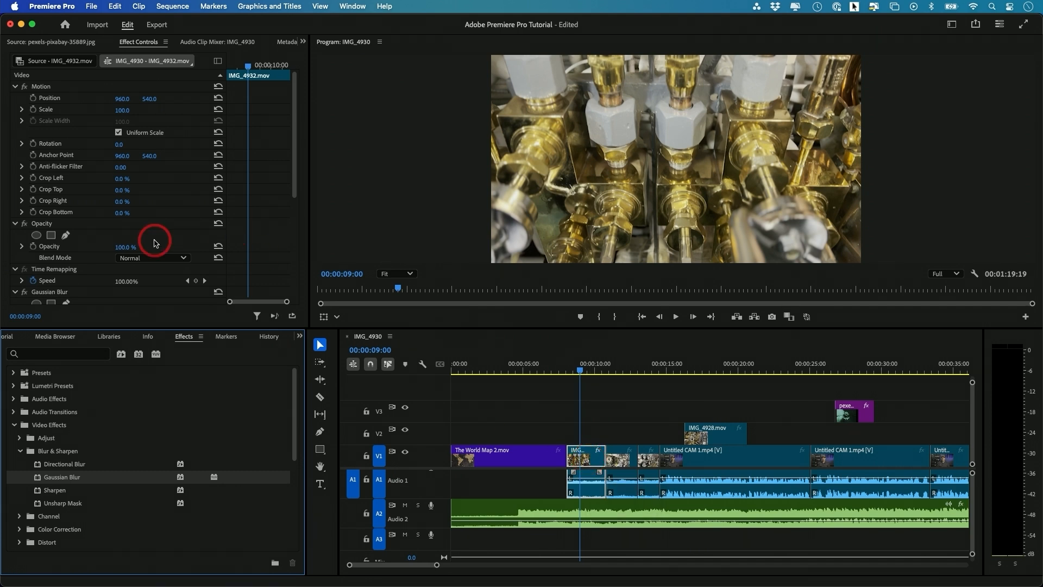
- Set the Gaussian Blur's Blurriness on IMG_4932.mov to 95.0 and remove the effect from the clip
left_click(114, 46)
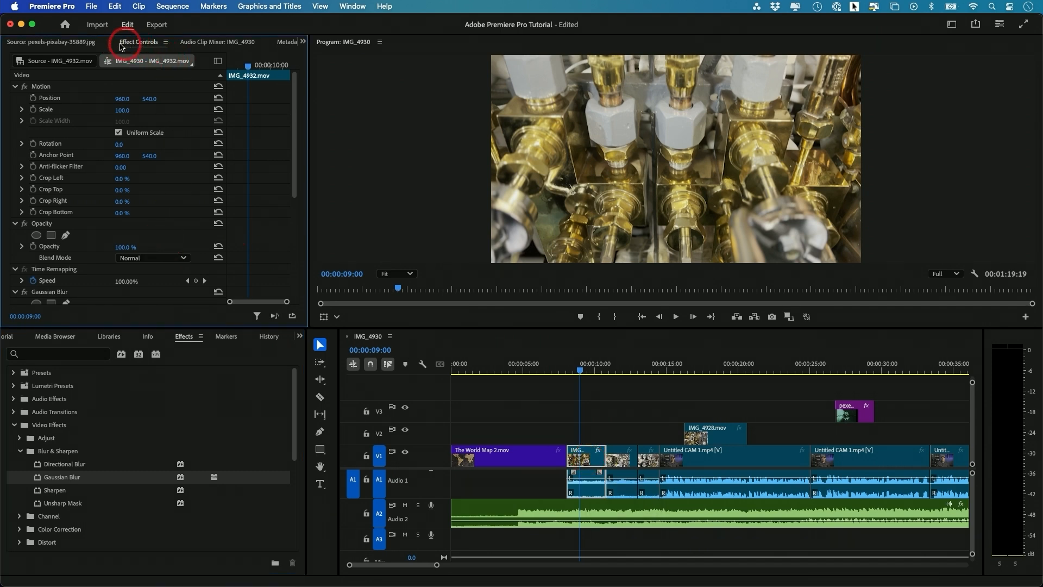
left_click(76, 41)
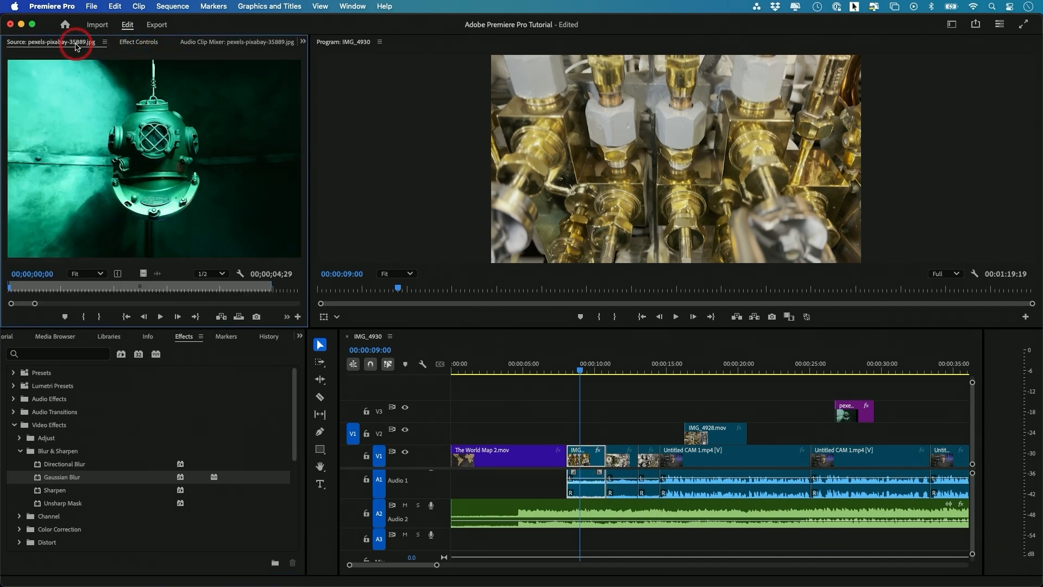
left_click(127, 44)
left_click(591, 459)
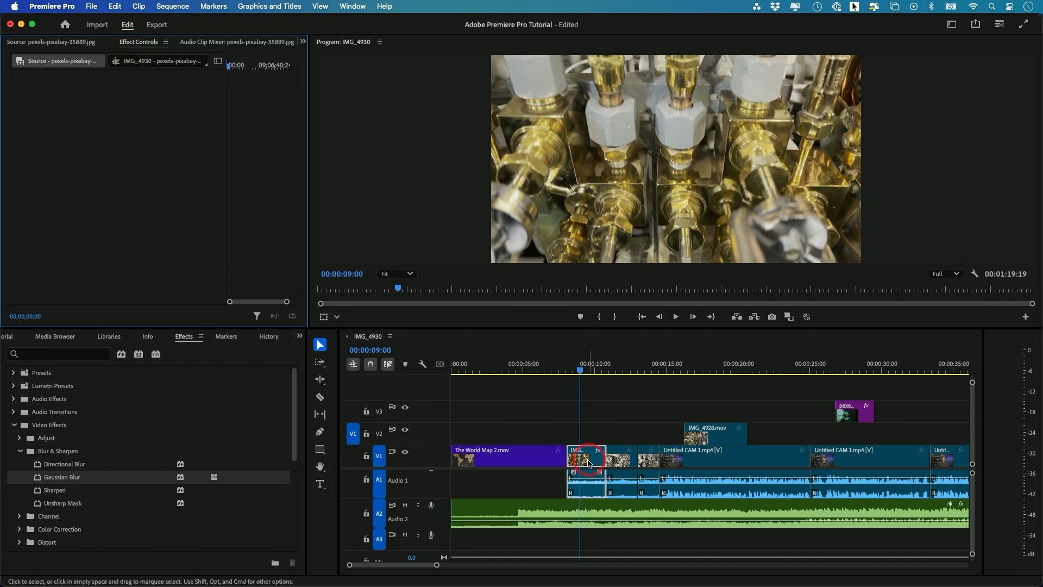
left_click_drag(291, 135, 290, 211)
left_click(49, 167)
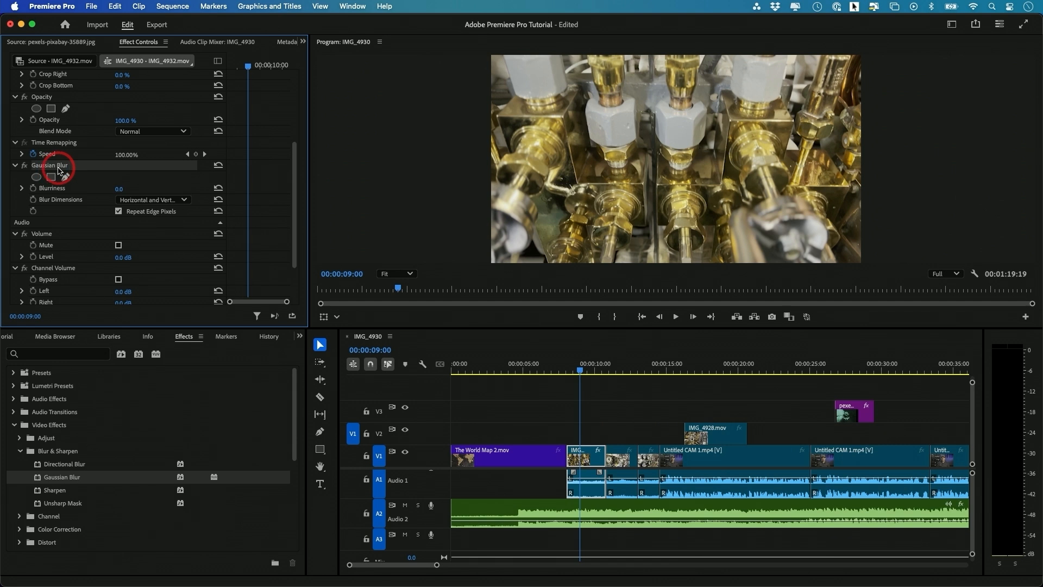
left_click_drag(118, 190, 167, 190)
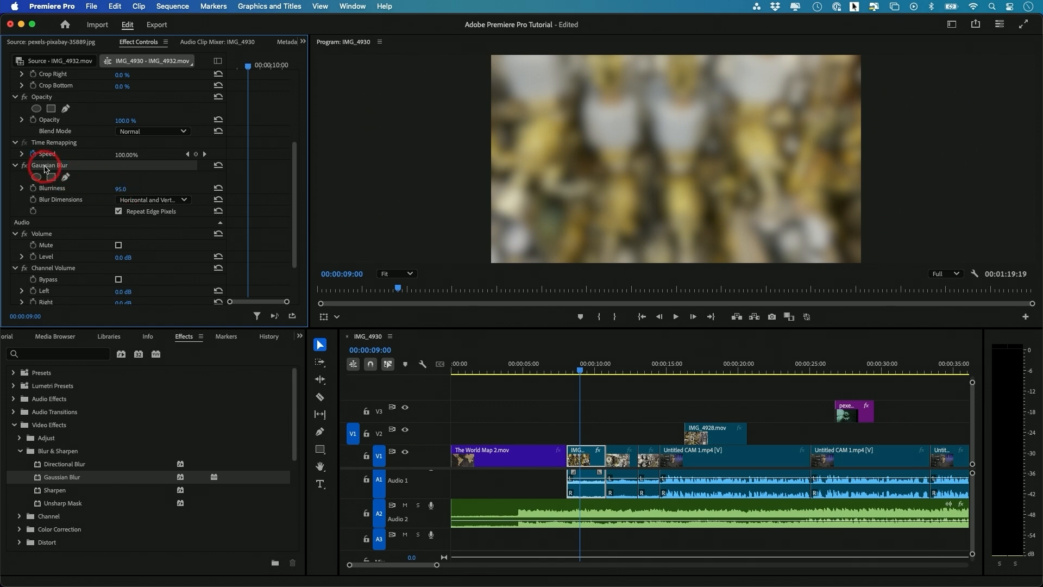
key("Delete")
- Apply the Black & White effect from Image Control to the IMG_4932.mov clip and undo it
left_click(55, 428)
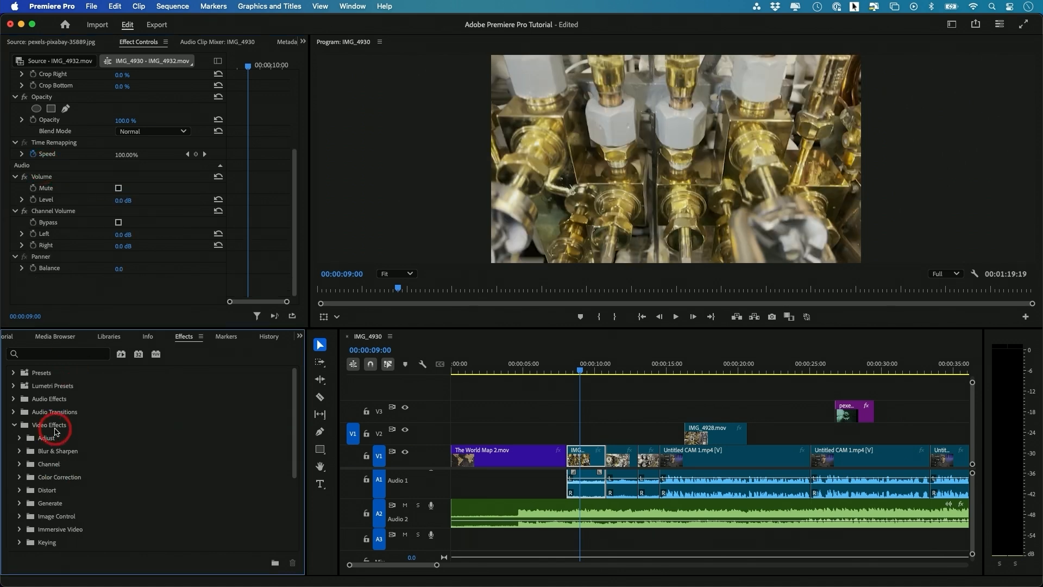
scroll(48, 445, "down", 1)
left_click(21, 494)
scroll(101, 487, "down", 2)
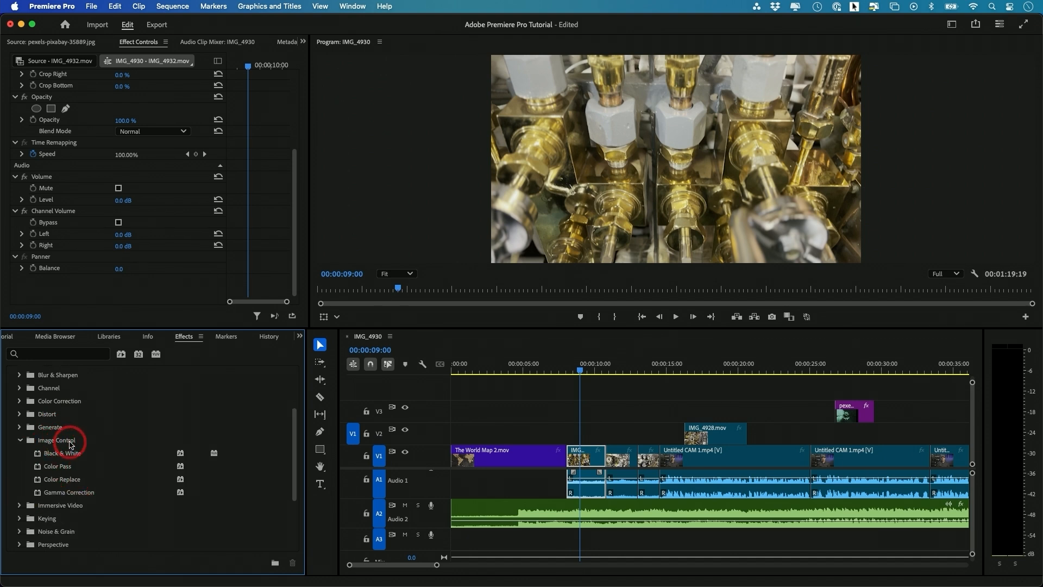
left_click(39, 458)
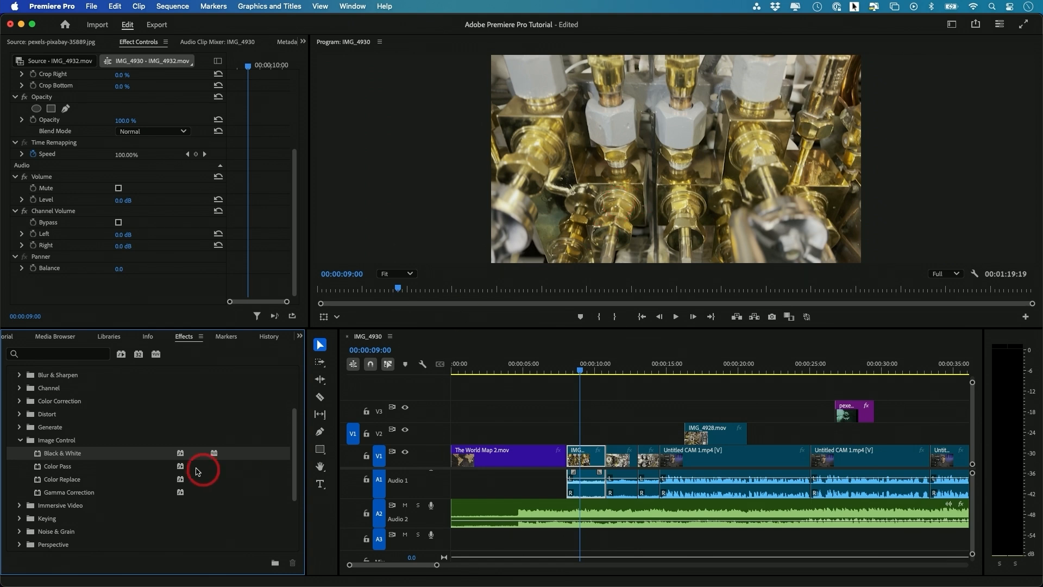
left_click_drag(39, 456, 592, 455)
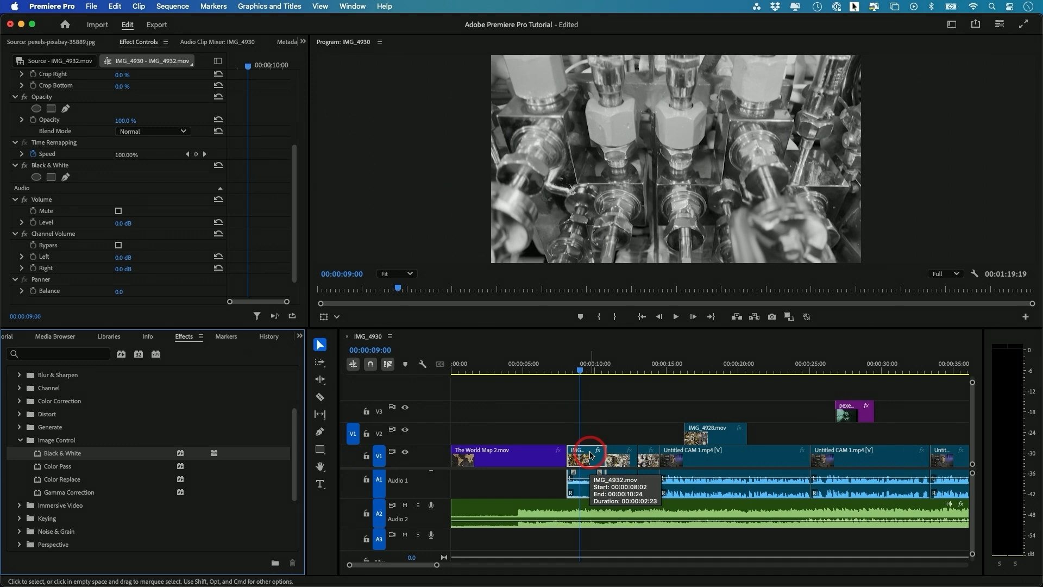
key("super+z")
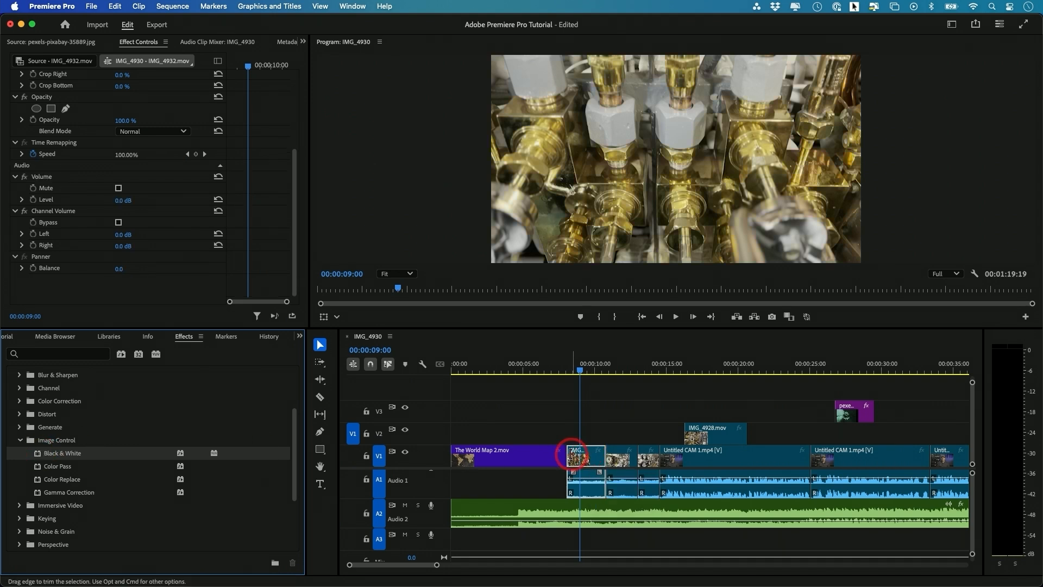
- Reapply Black & White to the selected IMG_4932.mov clip and delete it from the clip's applied effects
double_click(39, 454)
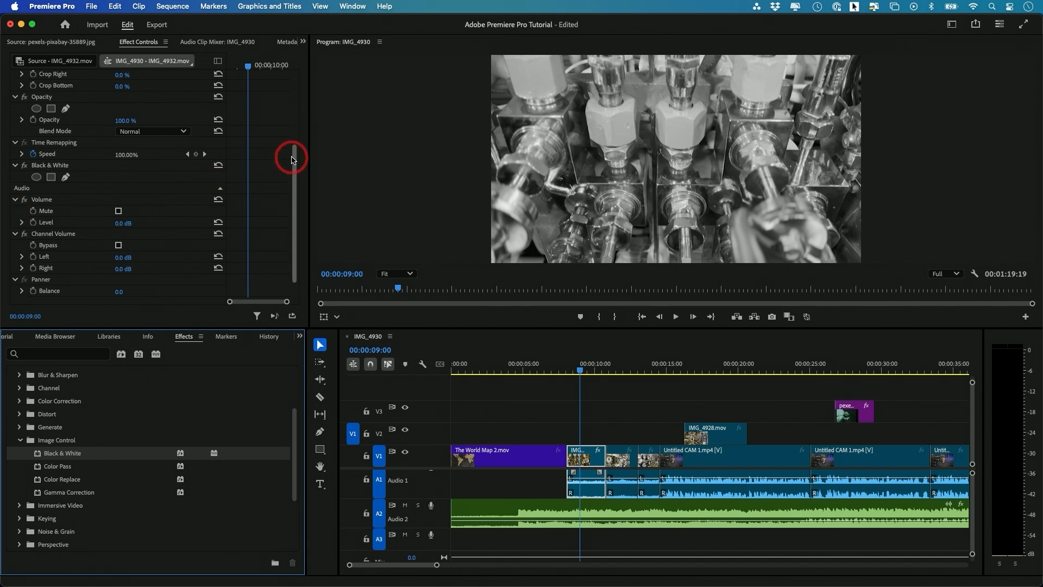
scroll(288, 163, "up", 5)
scroll(283, 106, "down", 2)
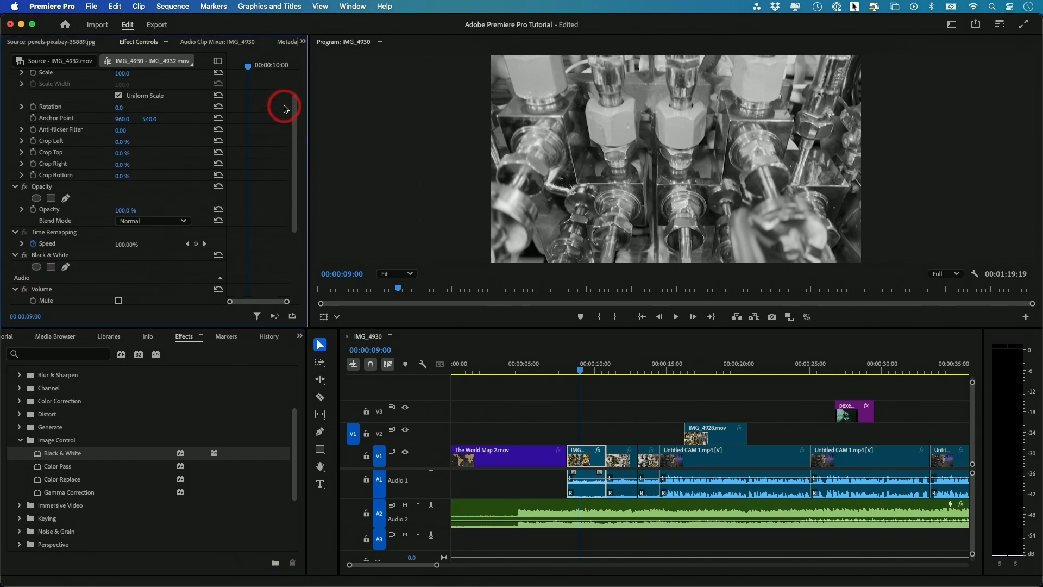
left_click(45, 240)
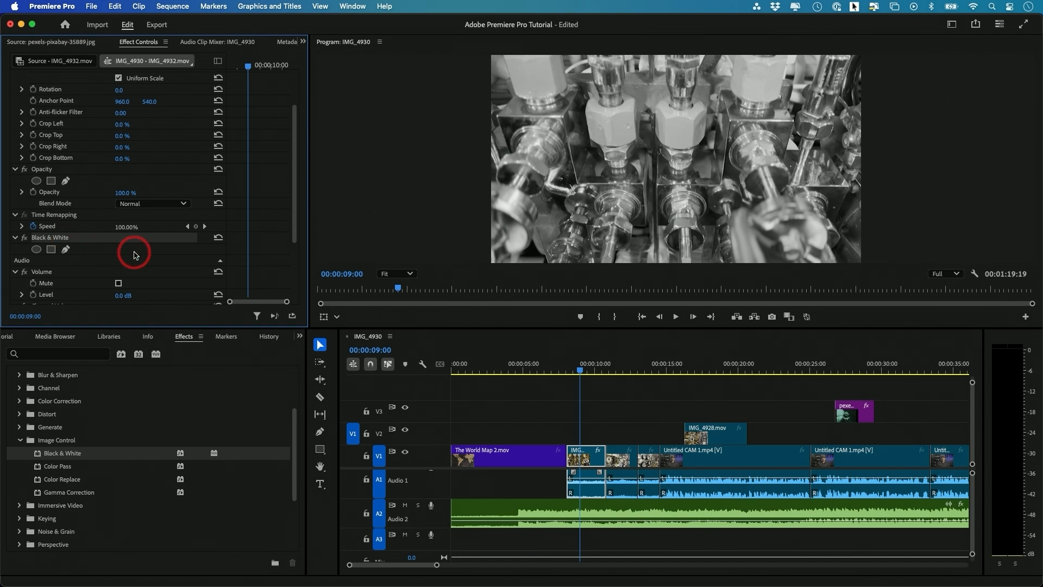
key("Delete")
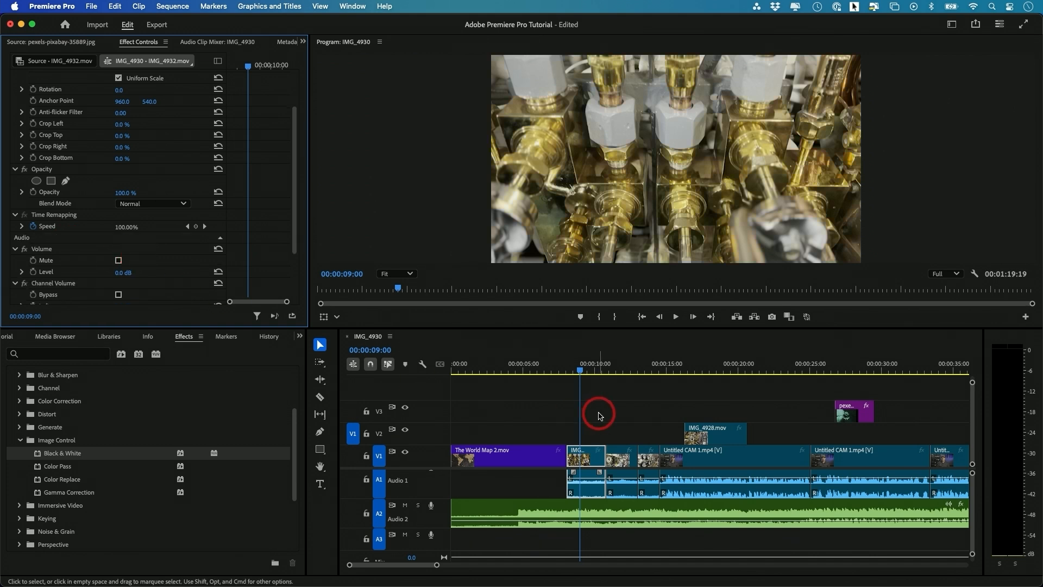
- Collapse the Image Control and Video Effects folders and expand the Video Transitions folder
left_click(178, 341)
left_click(32, 437)
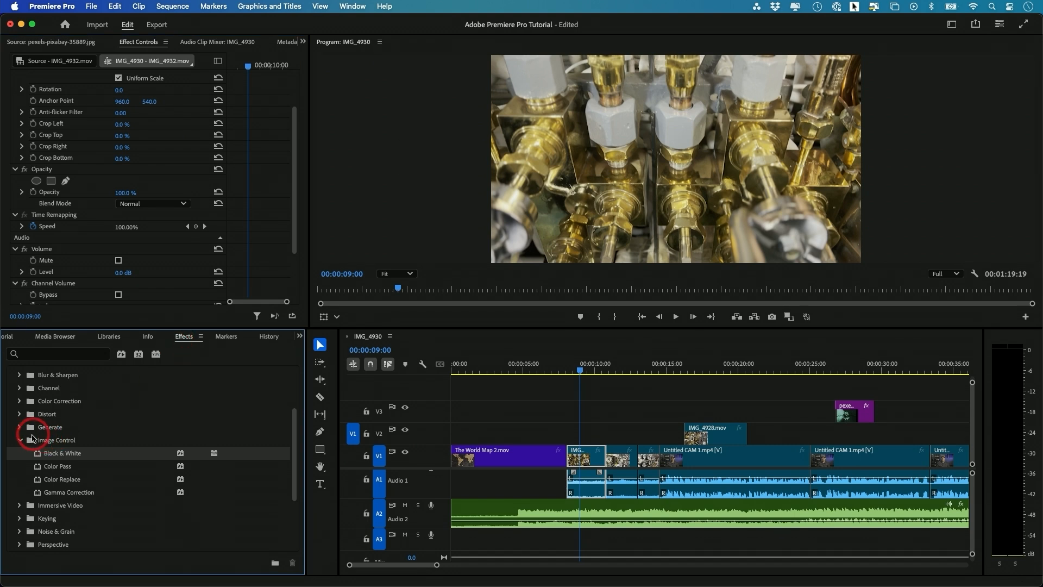
left_click(22, 441)
scroll(39, 402, "up", 2)
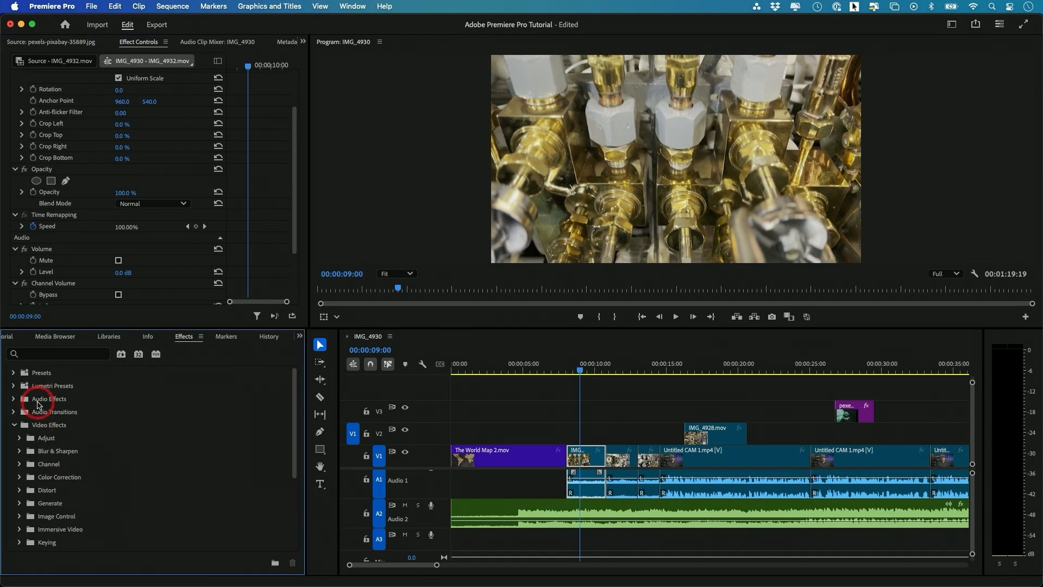
left_click(14, 425)
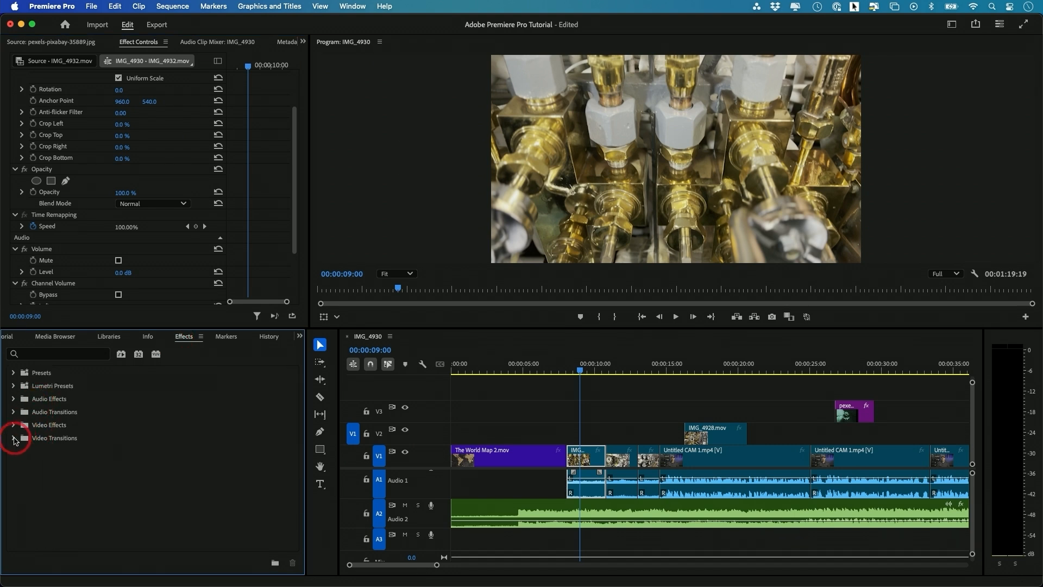
left_click(14, 438)
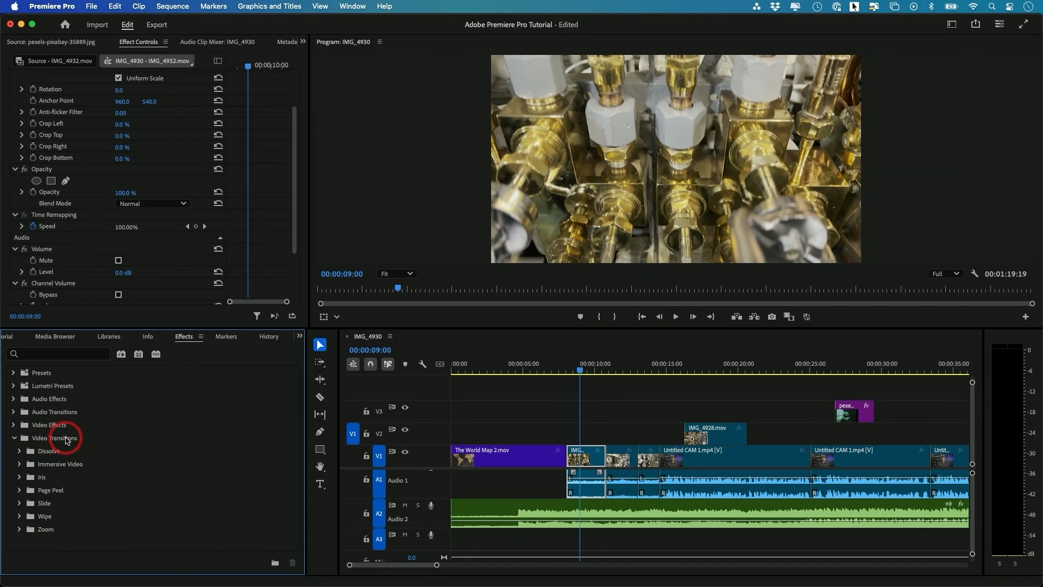
- Play from 00:00:06:13 across the hard cuts between The World Map 2.mov and the following B-roll clips
left_click(544, 372)
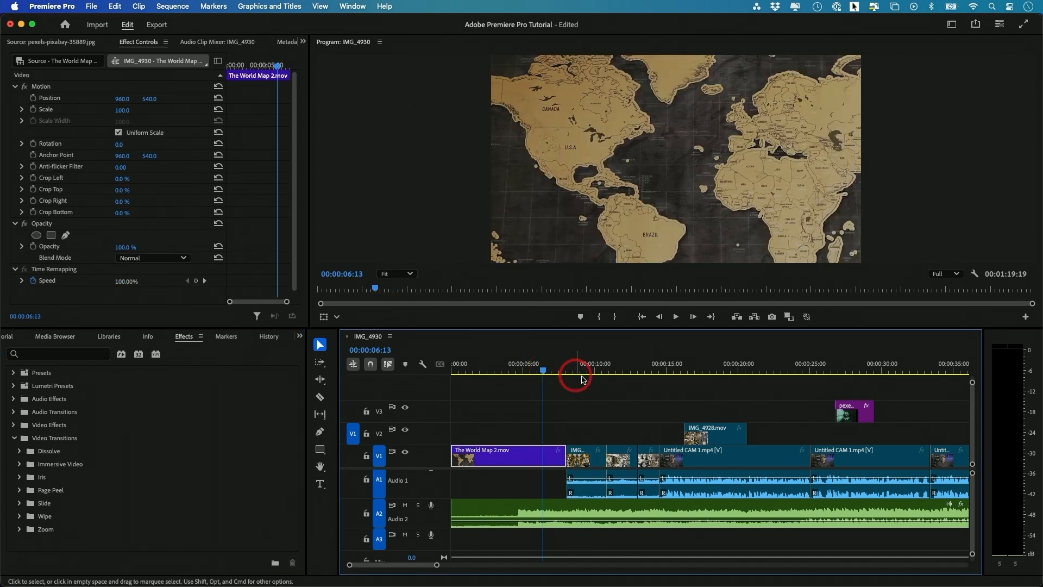
key("space")
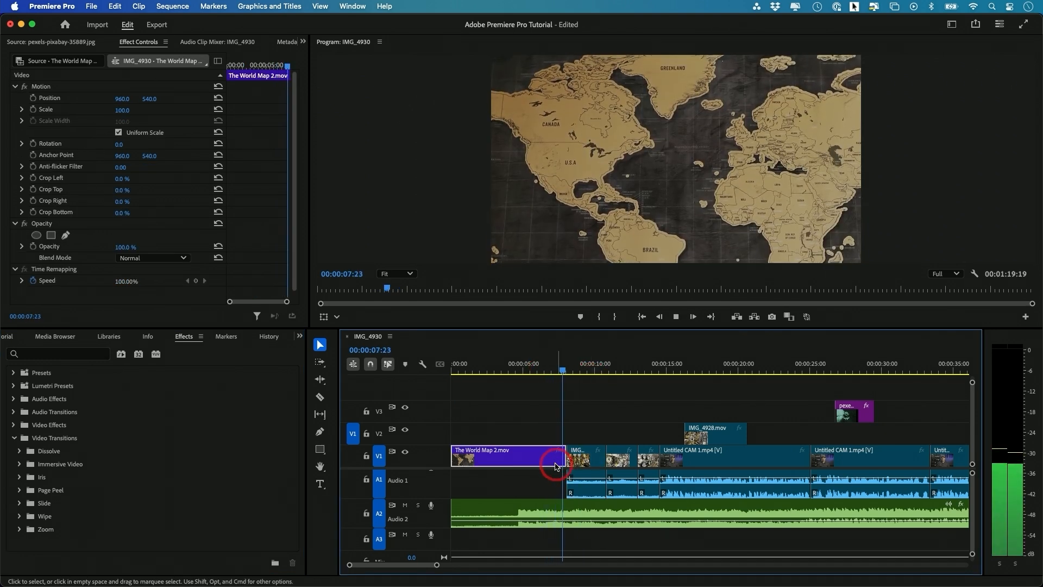
left_click(600, 462)
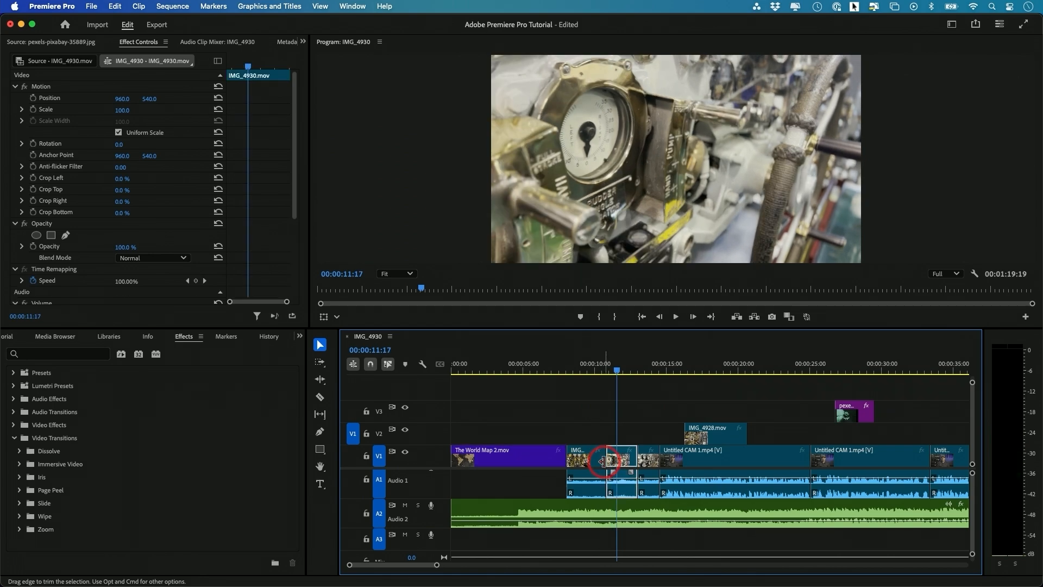
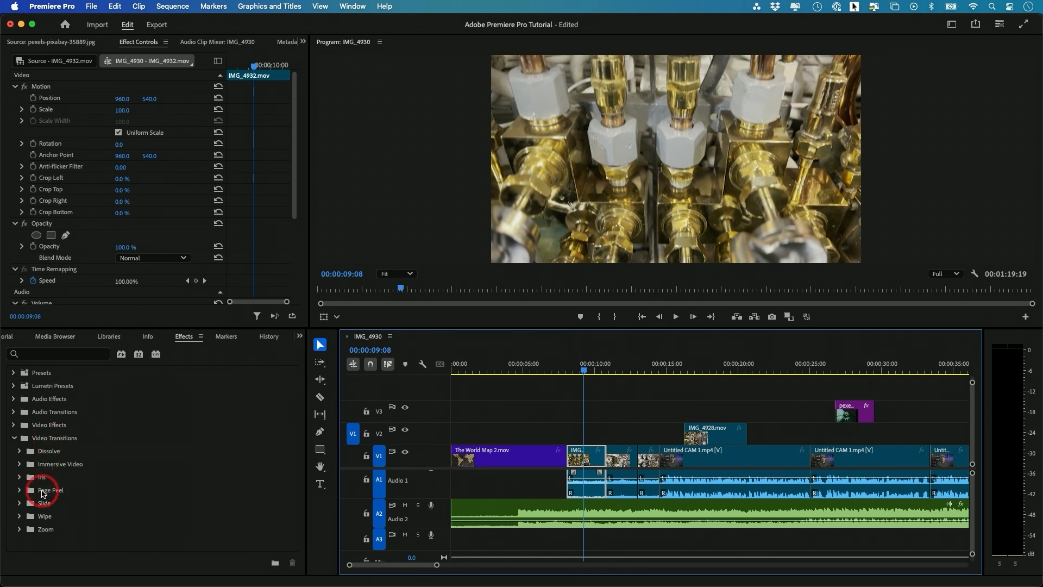
- Add a Cross Dissolve at the cut between IMG_4932.mov and IMG_4930.mov on V1 and play it back
left_click(20, 451)
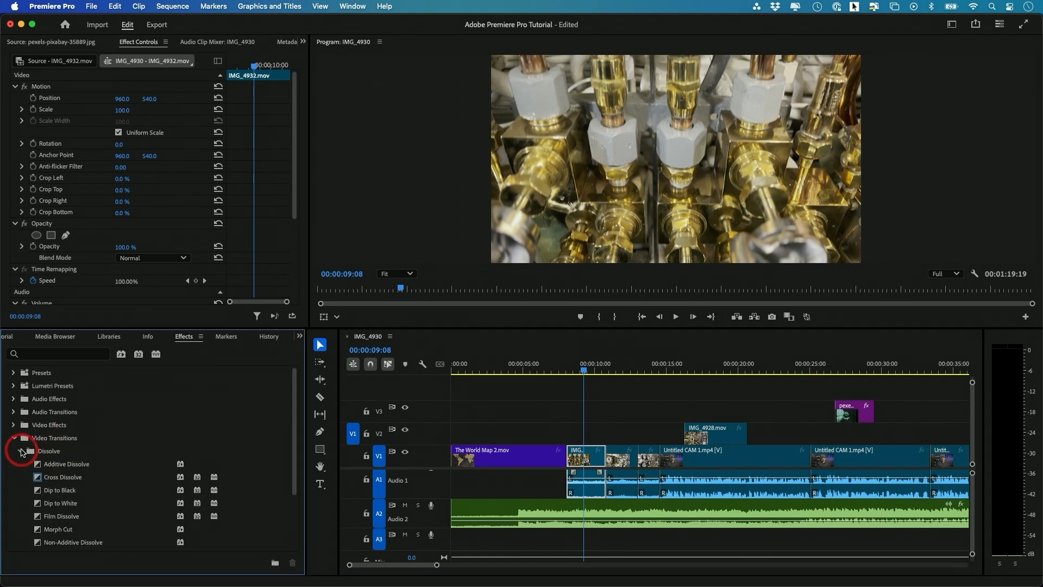
left_click(39, 480)
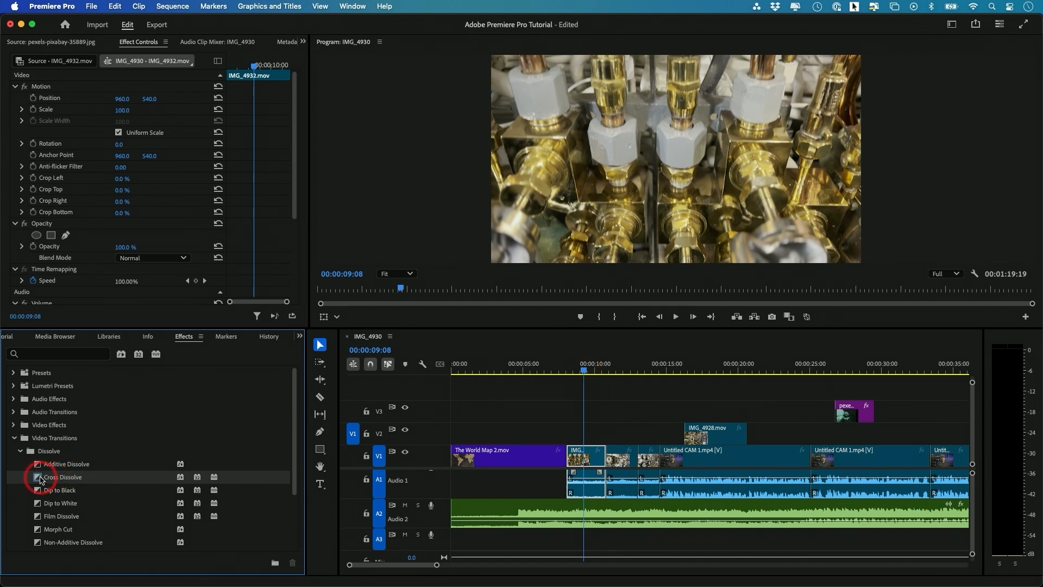
left_click_drag(40, 480, 610, 461)
left_click(598, 383)
key("space")
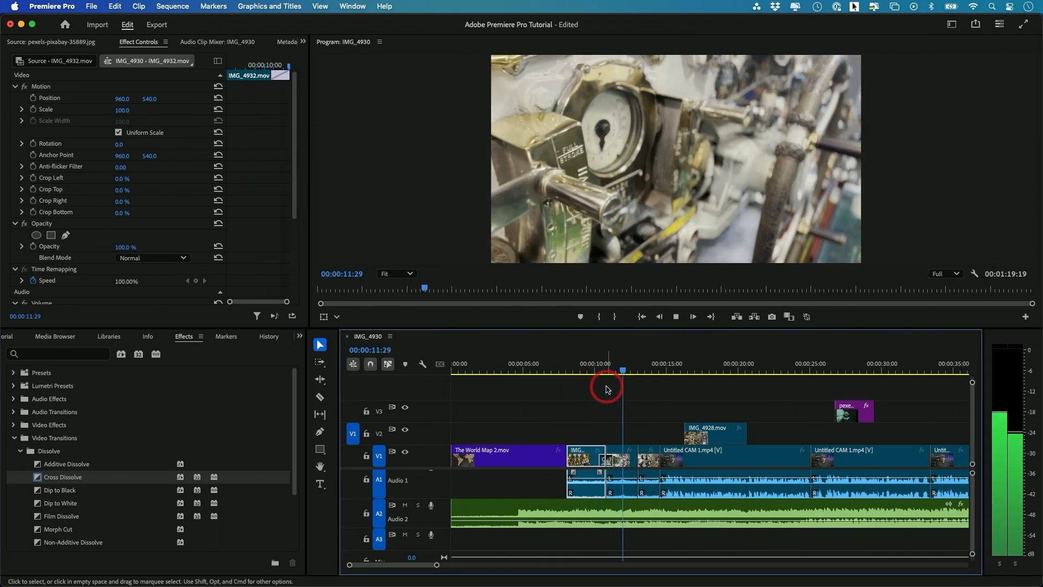
key("space")
- Scrub into the Cross Dissolve at about 00:00:10:21 and delete that transition from the V1 cut
mouse_move(594, 363)
left_mouse_down()
mouse_move(619, 366)
mouse_move(605, 369)
left_mouse_up()
left_click(606, 460)
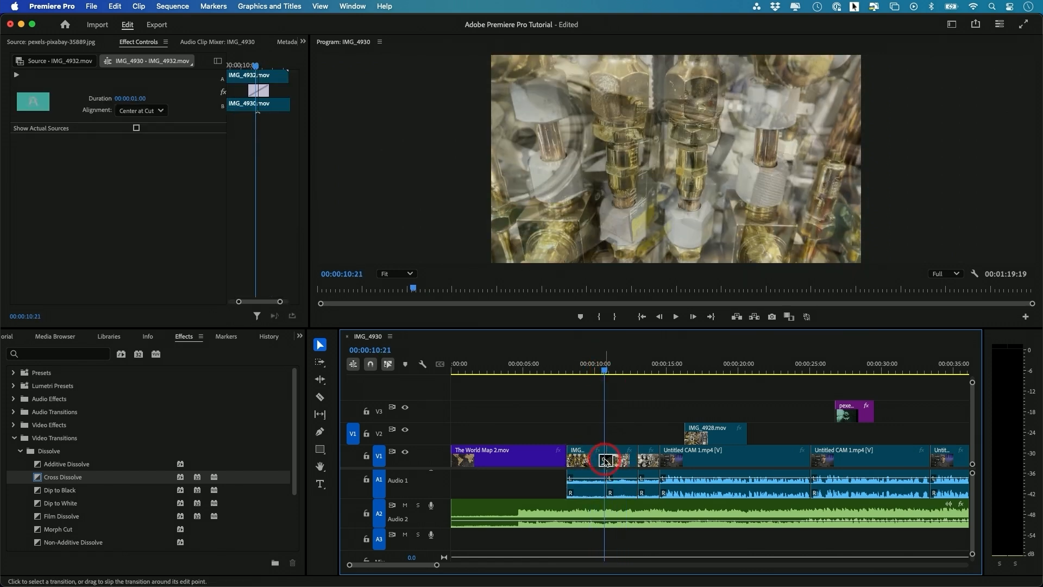
key("Delete")
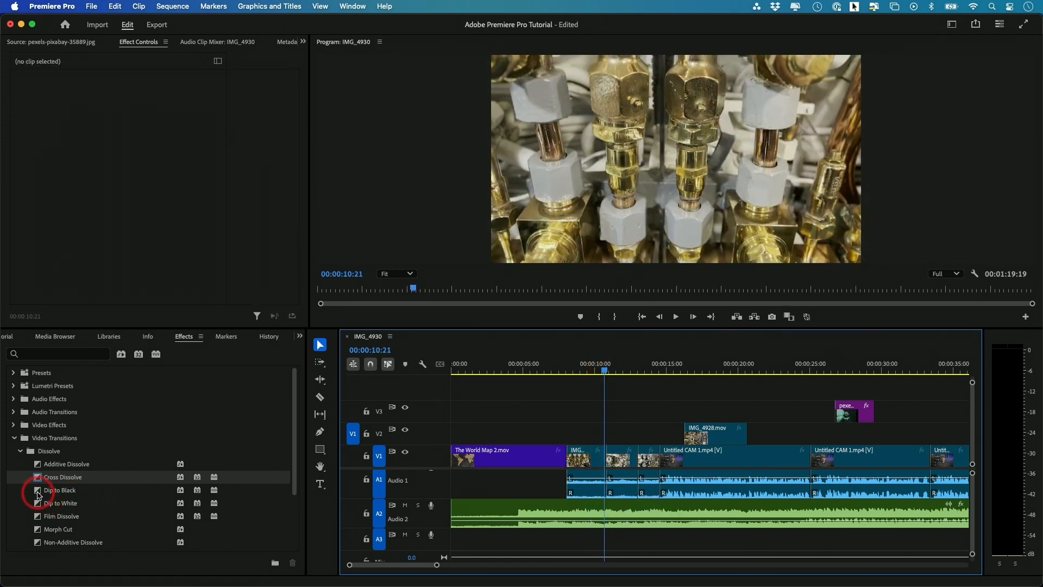
- Add a Dip to Black transition at the cut between IMG_4932.mov and IMG_4930.mov and preview it
left_click_drag(38, 495, 611, 461)
left_click(590, 367)
key("space")
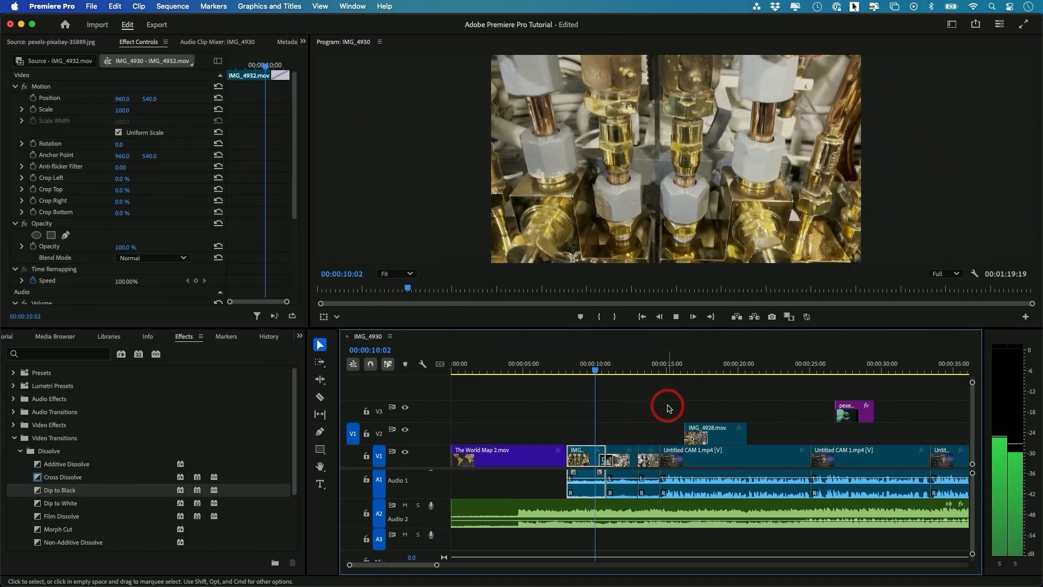
key("space")
left_click_drag(609, 371, 583, 374)
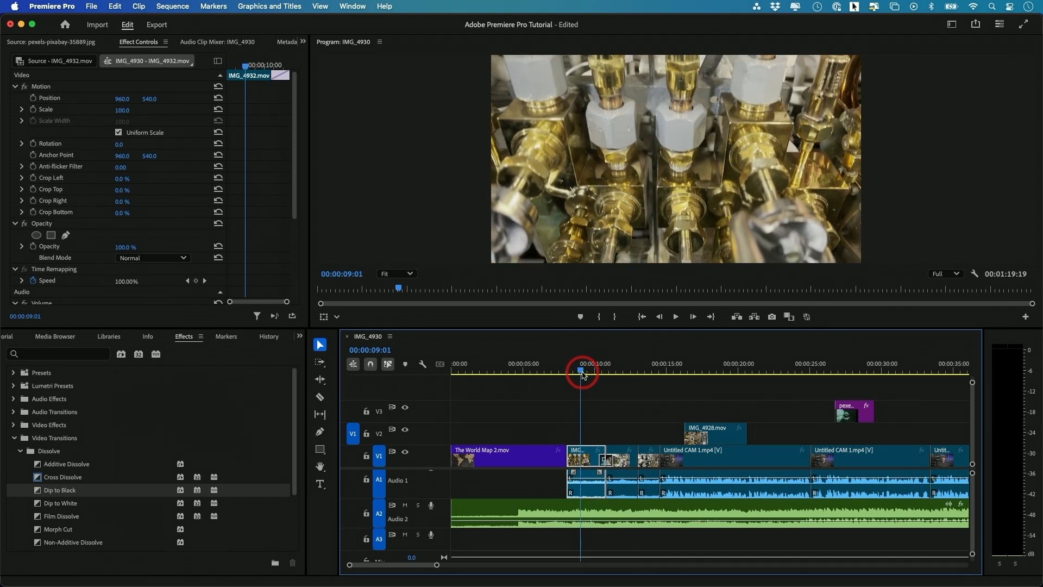
left_click(609, 460)
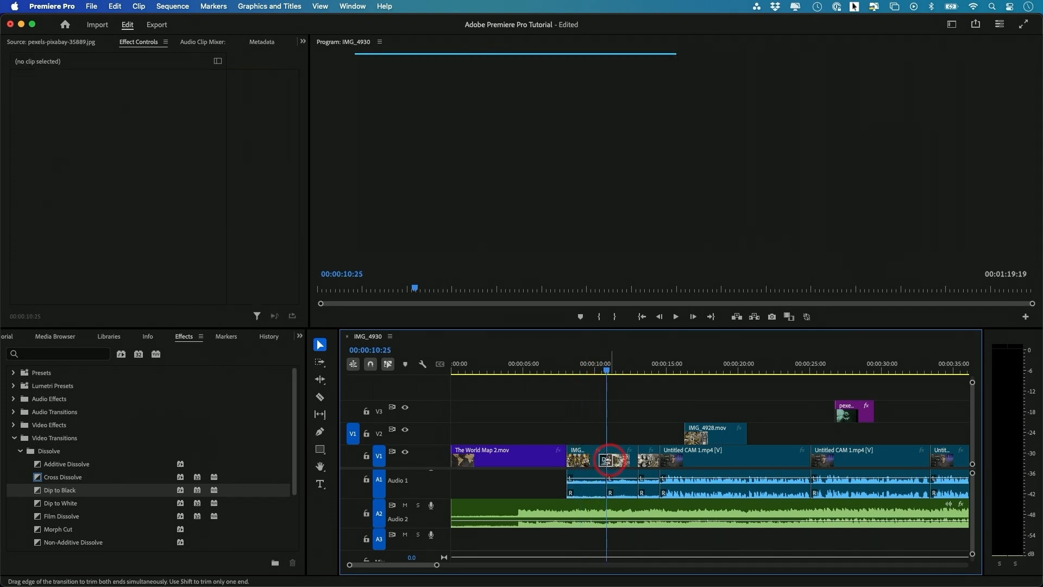
- Open the duration setting of the Dip to Black transition between IMG_4932.mov and IMG_4930.mov and close it again
double_click(606, 460)
mouse_move(490, 298)
left_mouse_down()
mouse_move(520, 296)
mouse_move(489, 298)
mouse_move(510, 300)
left_mouse_up()
left_click(569, 317)
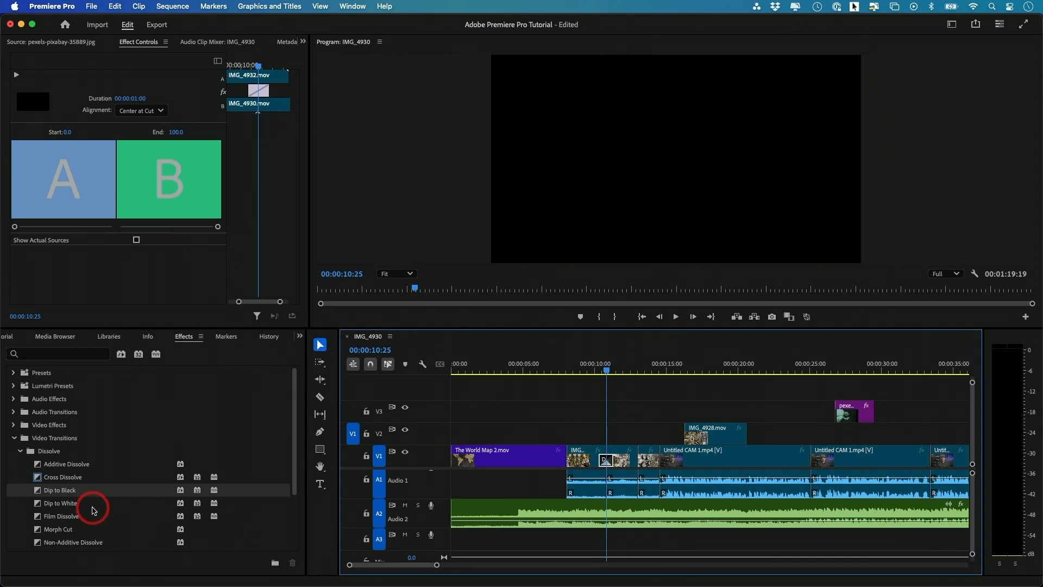
- Replace the Dip to Black at the cut between IMG_4932.mov and IMG_4930.mov with the Split slide transition
scroll(93, 509, "down", 1)
left_click(21, 429)
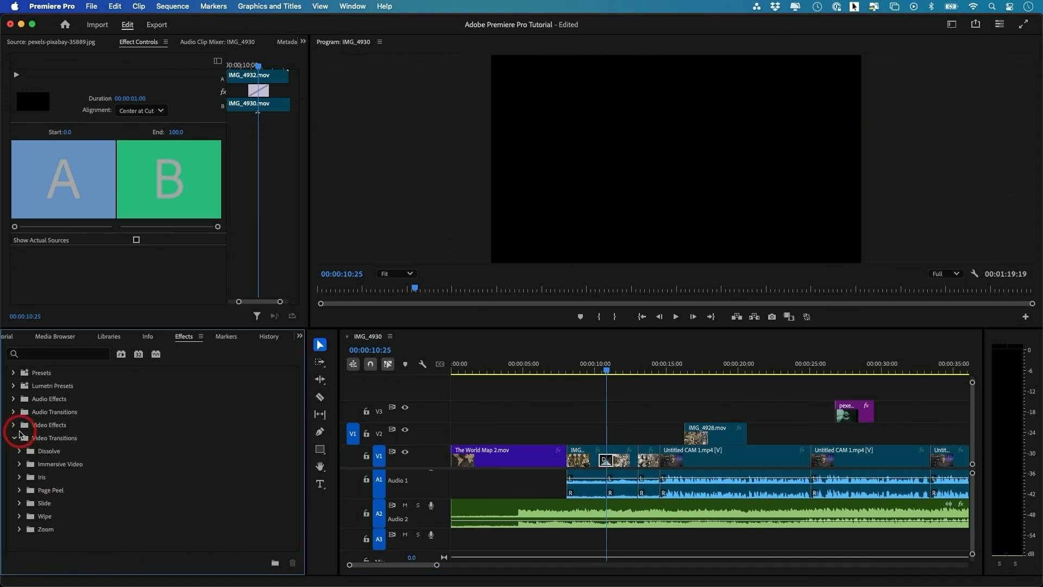
left_click(19, 503)
scroll(103, 503, "down", 2)
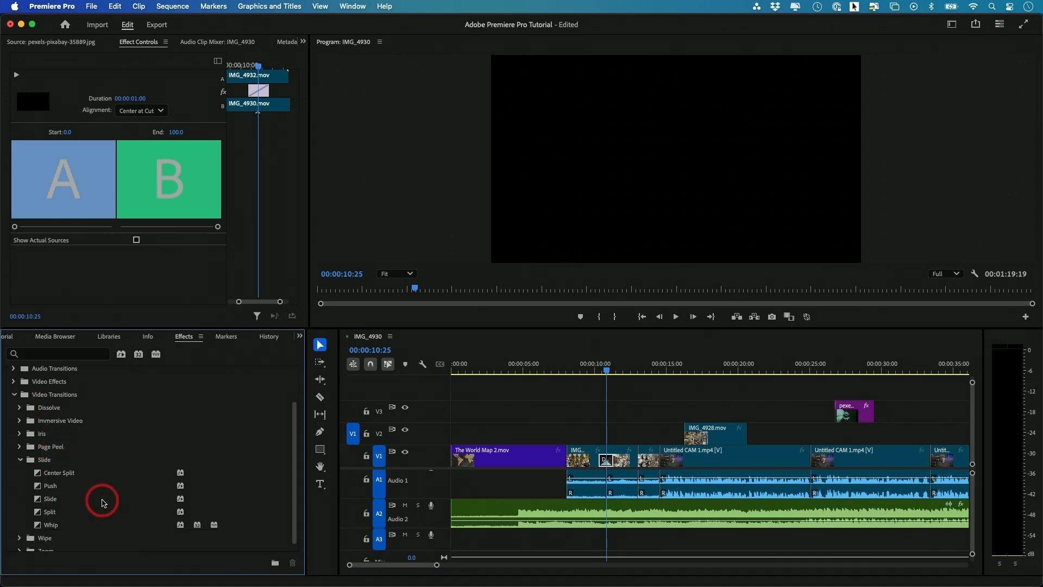
left_click_drag(38, 515, 607, 465)
- Play from 00:00:09:22 through the Split transition and scrub across it
left_click(592, 365)
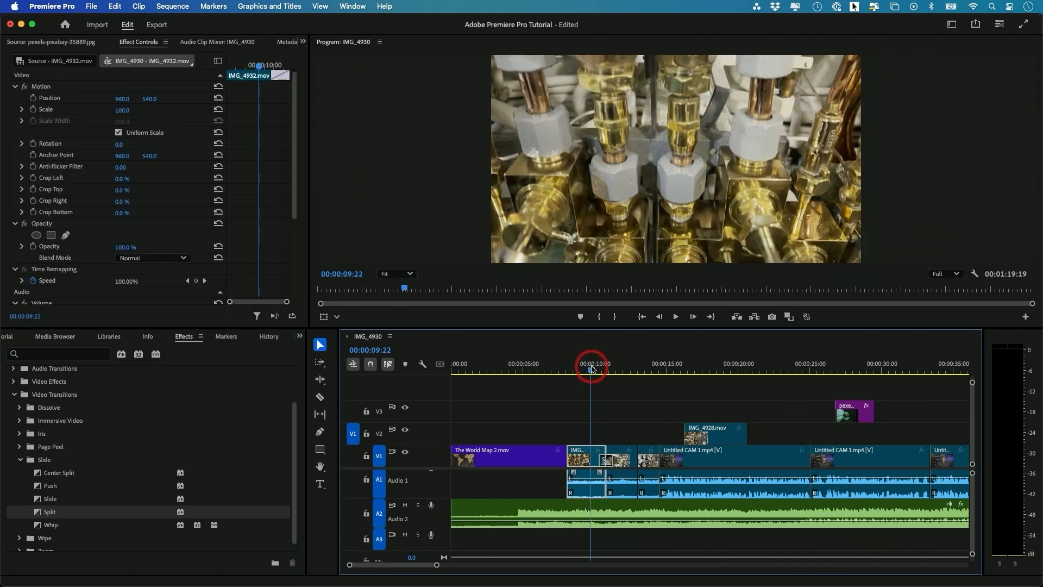
key("space")
key("space")
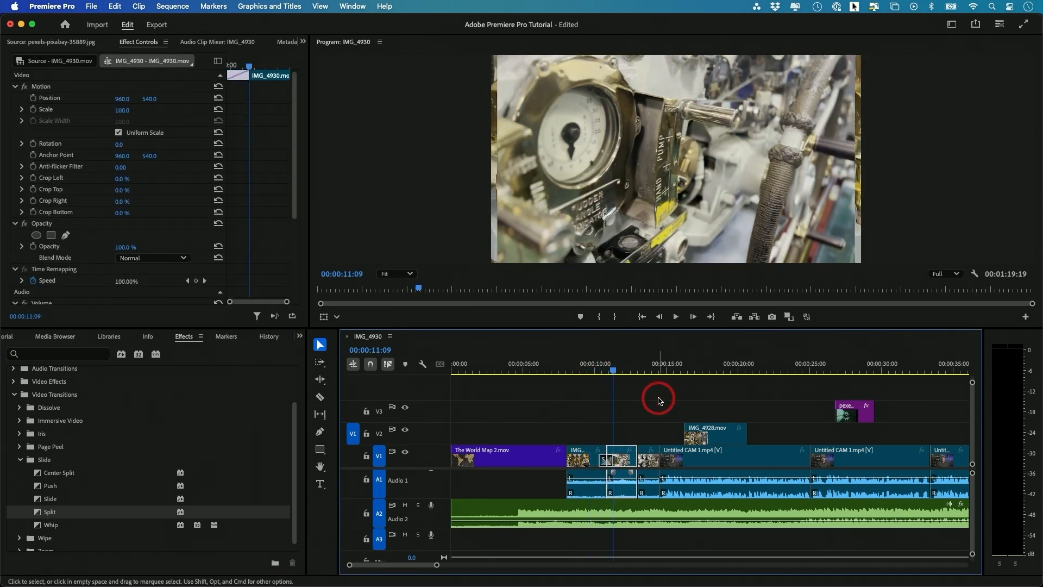
left_click(600, 370)
left_click_drag(600, 370, 609, 370)
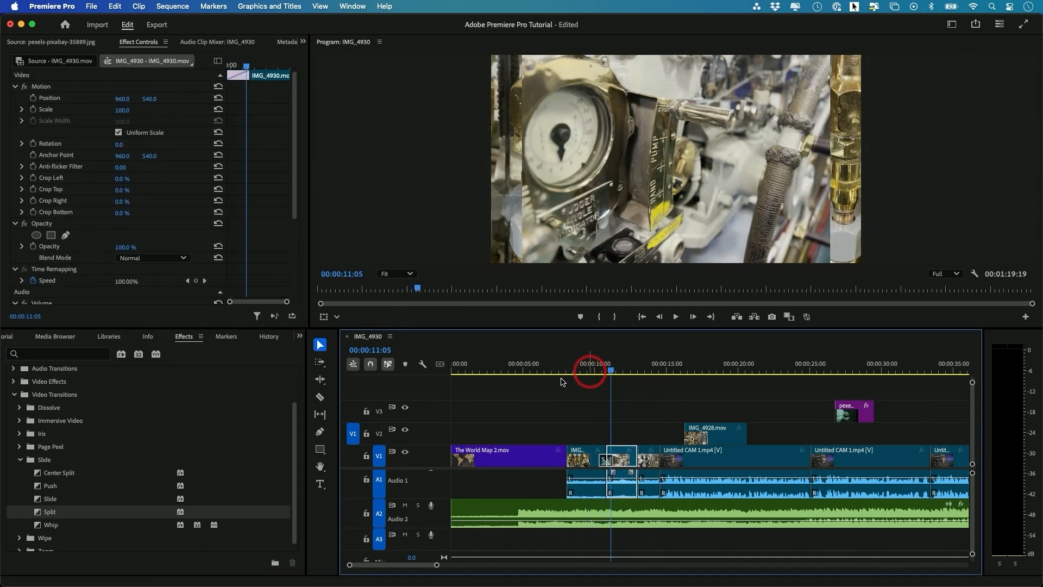
left_click(22, 460)
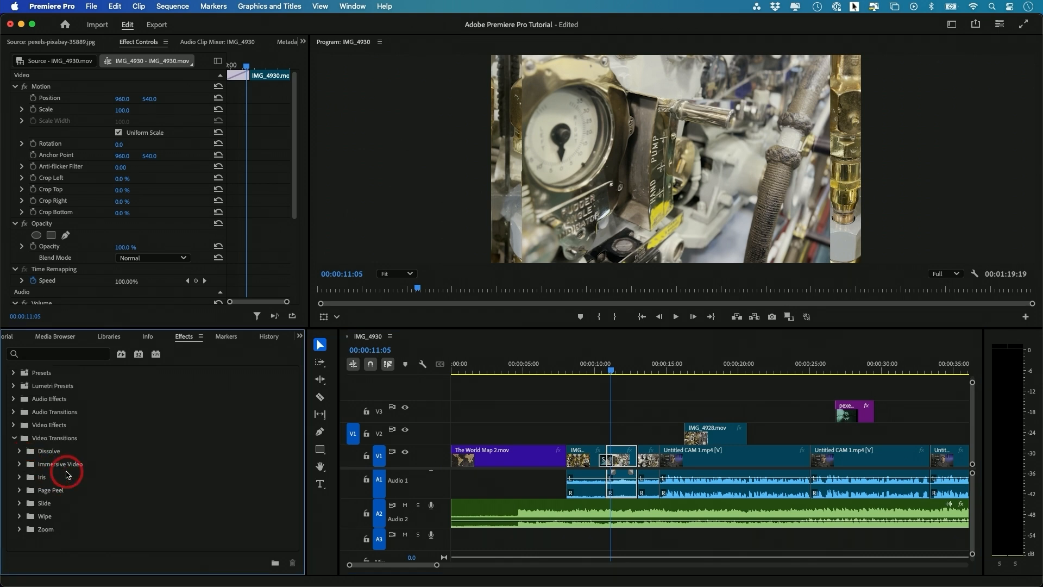
left_click(20, 451)
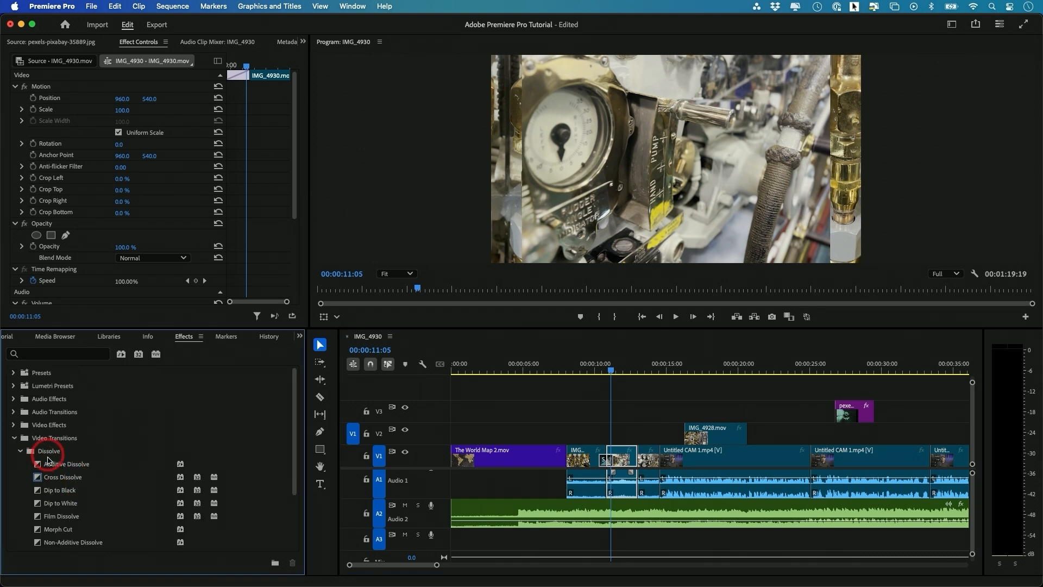
left_click(20, 451)
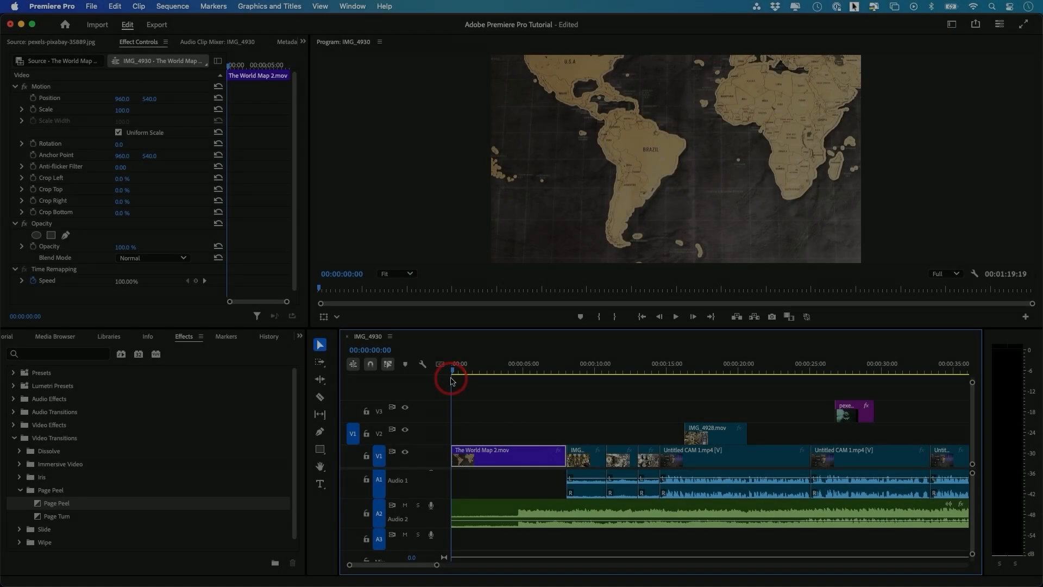
- Add the title text "Our Epic Movie" over The World Map 2.mov at 00:00:00:00 with the Type tool
left_click_drag(451, 381, 509, 381)
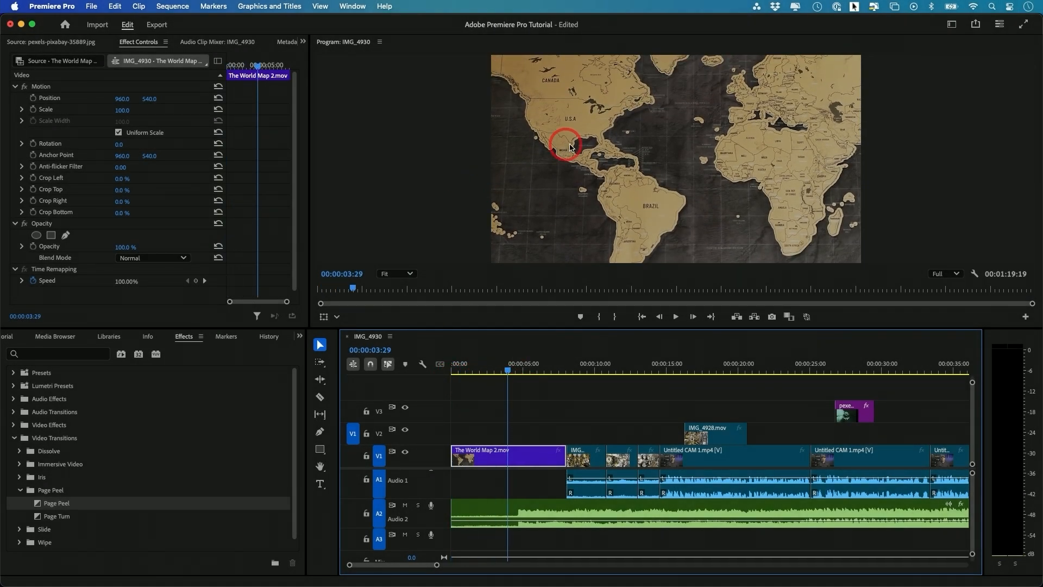
left_click_drag(451, 366, 446, 392)
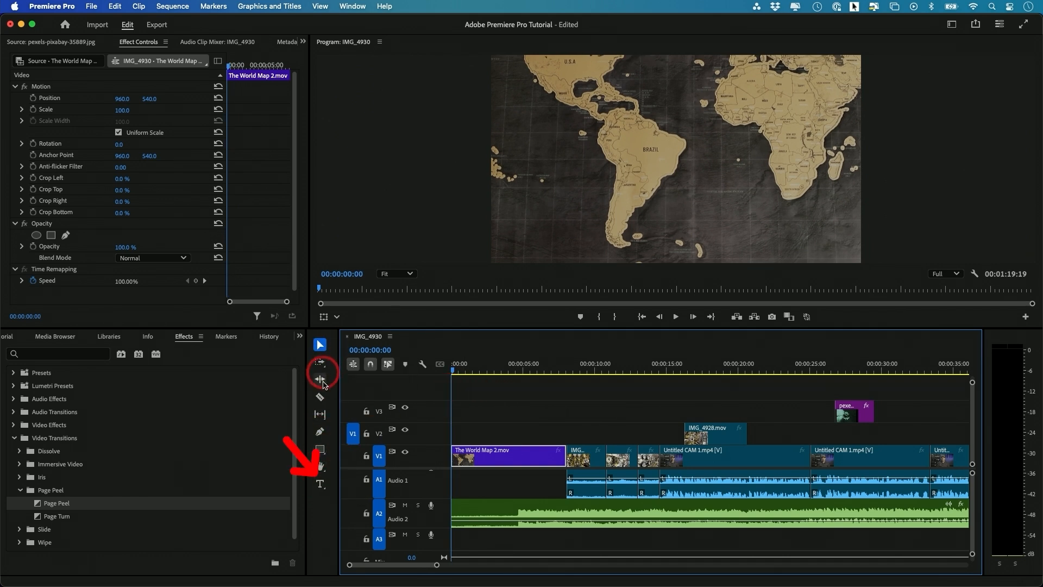
left_click(321, 485)
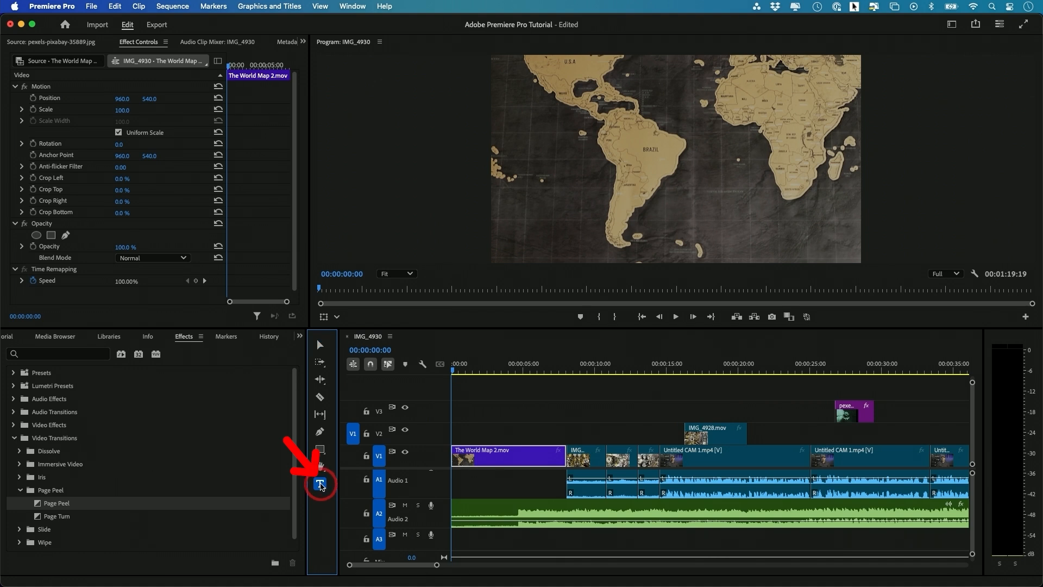
left_click(593, 144)
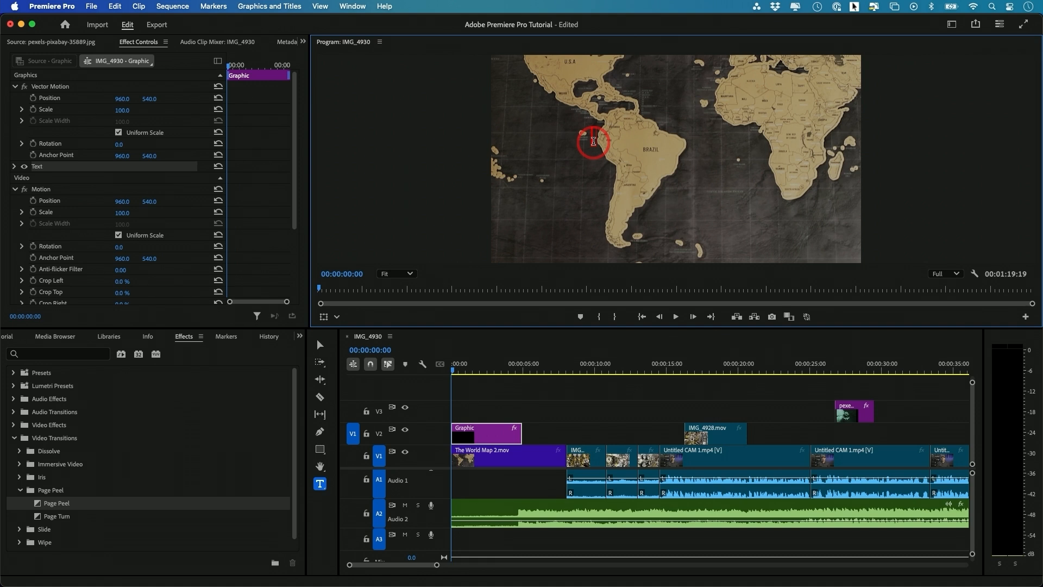
type("Our Epic Movie")
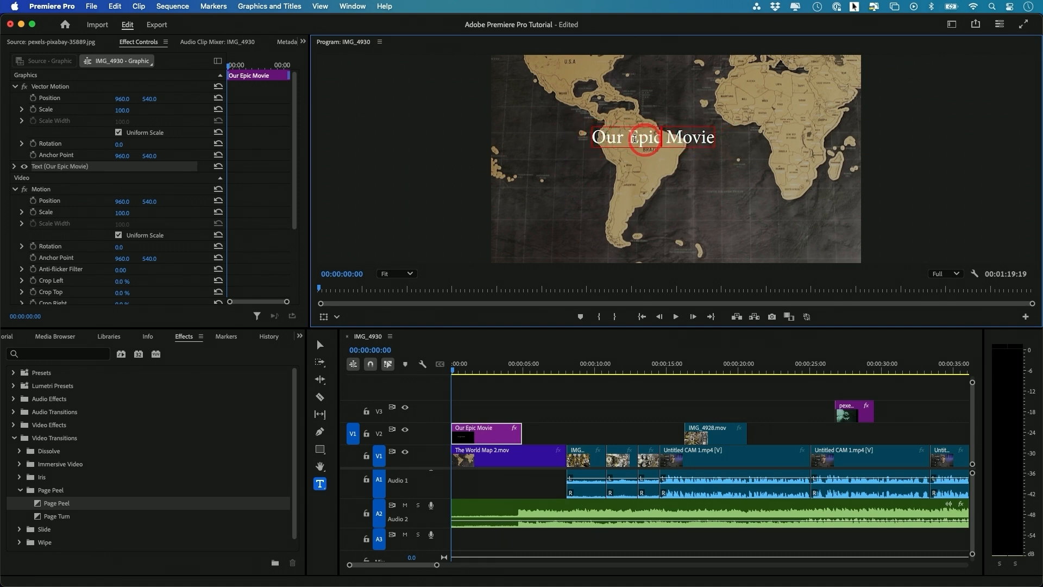
- Set the font of the "Our Epic Movie" title to Myriad Pro with the Bold style
left_click_drag(596, 137, 707, 143)
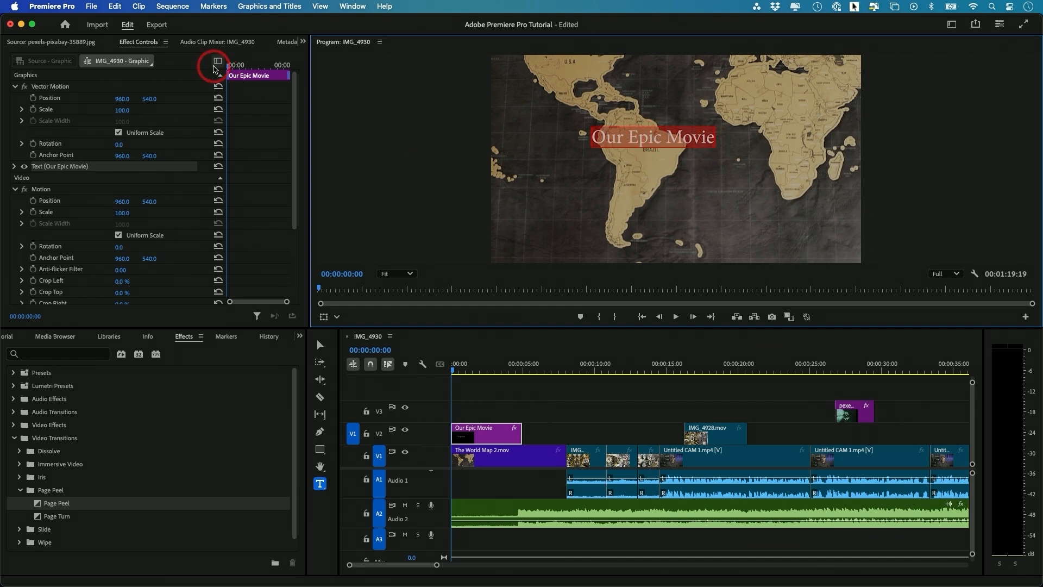
left_click(140, 50)
left_click(42, 171)
left_click(14, 166)
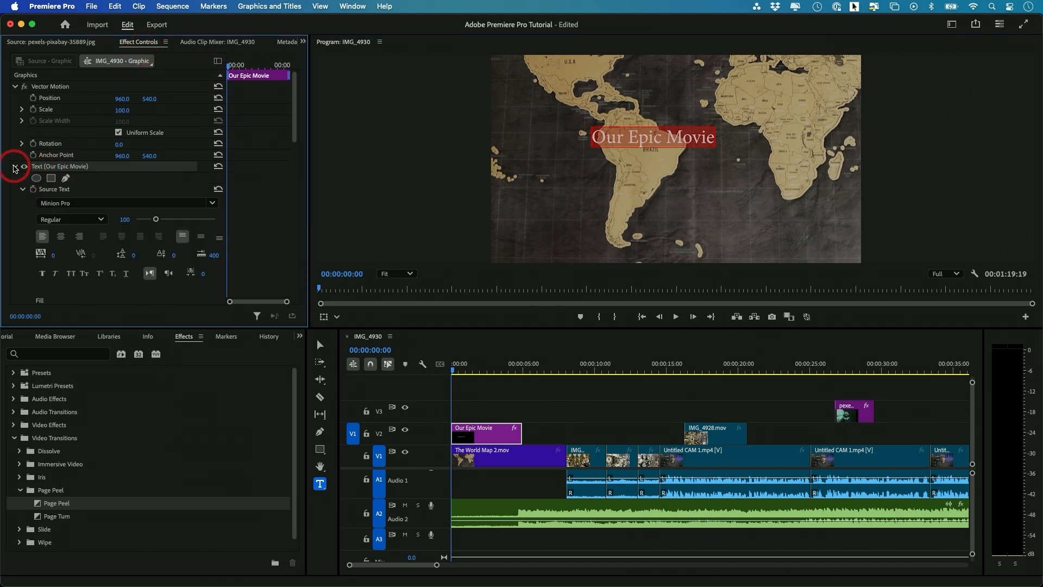
left_click(121, 216)
left_click(97, 203)
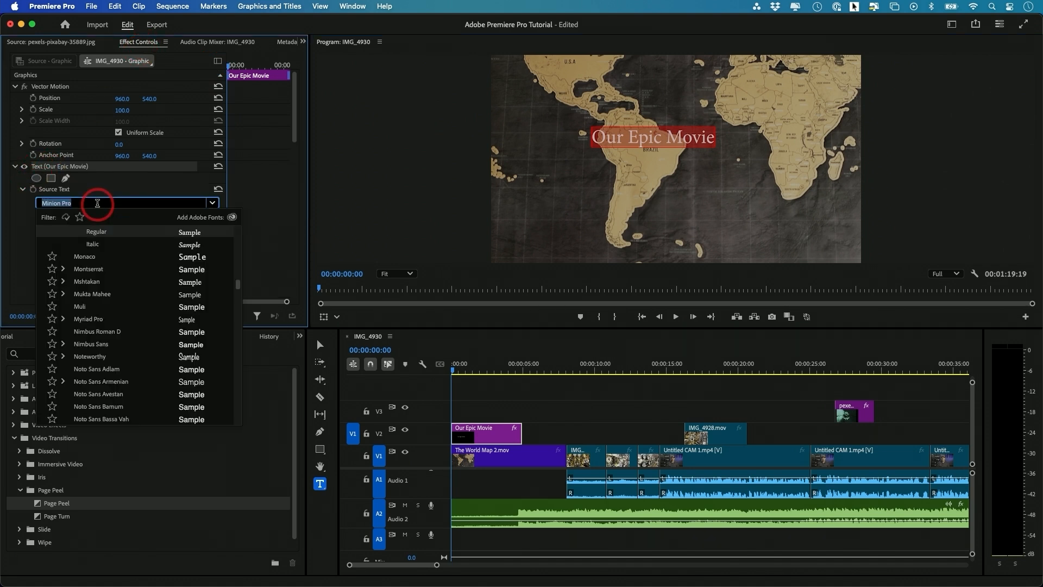
scroll(99, 261, "up", 3)
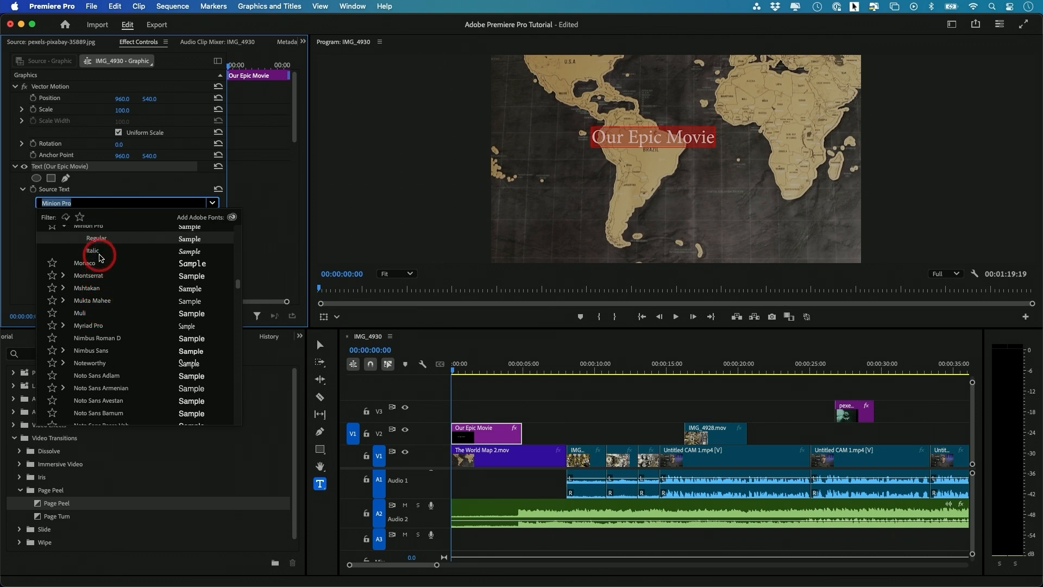
scroll(99, 257, "up", 1)
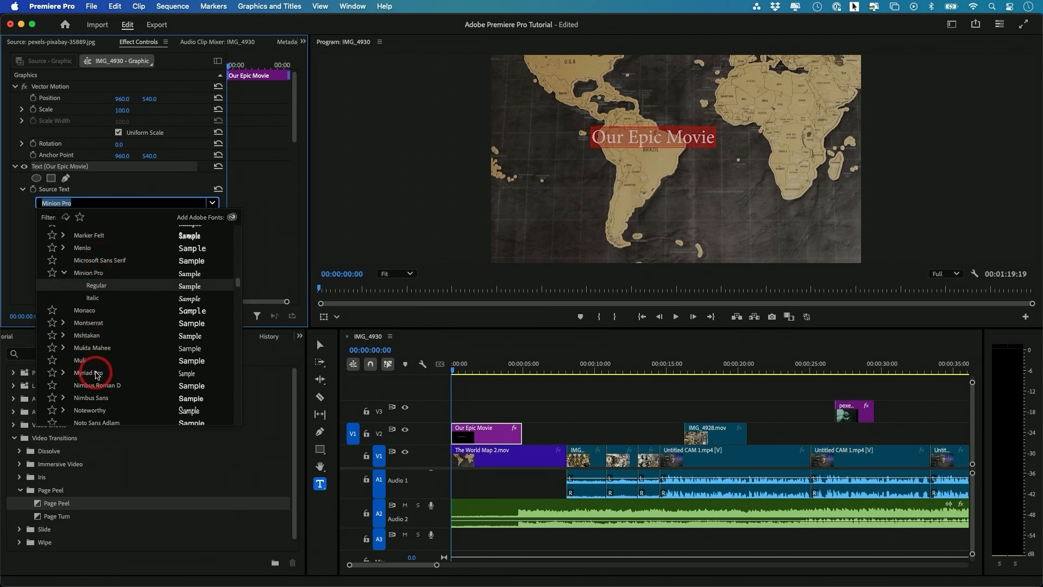
left_click(89, 372)
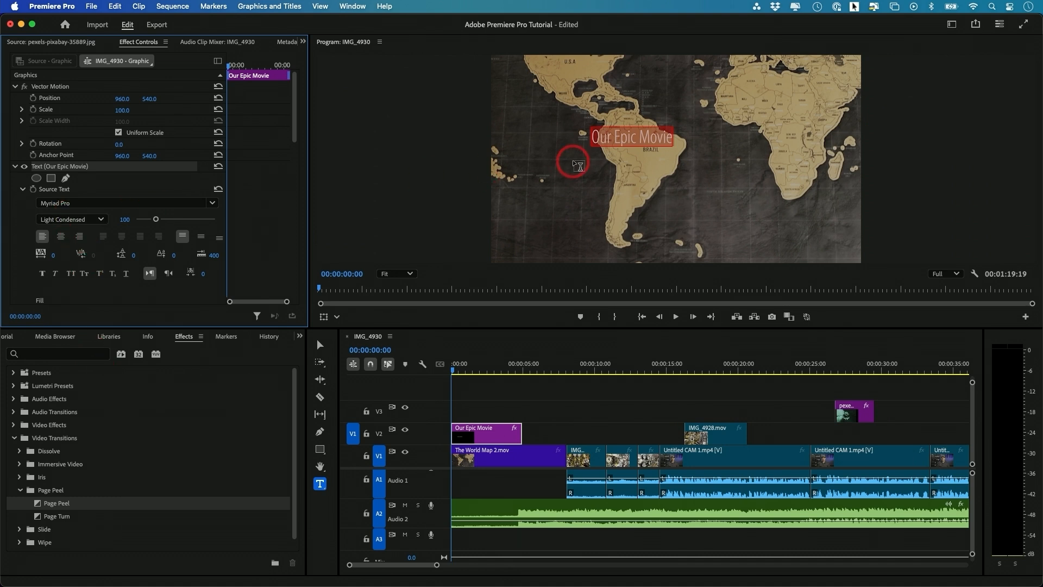
left_click(82, 219)
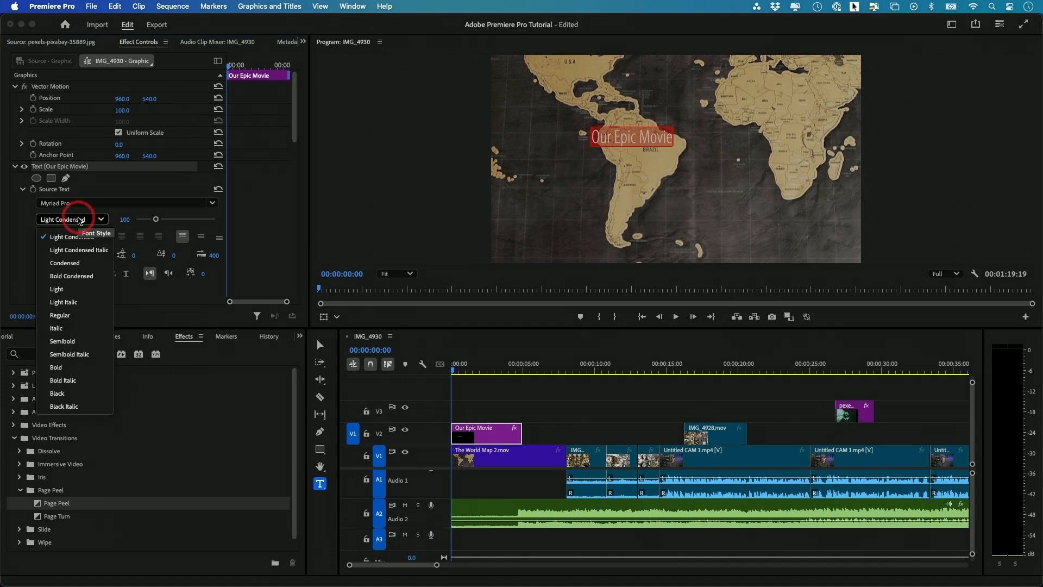
left_click(70, 366)
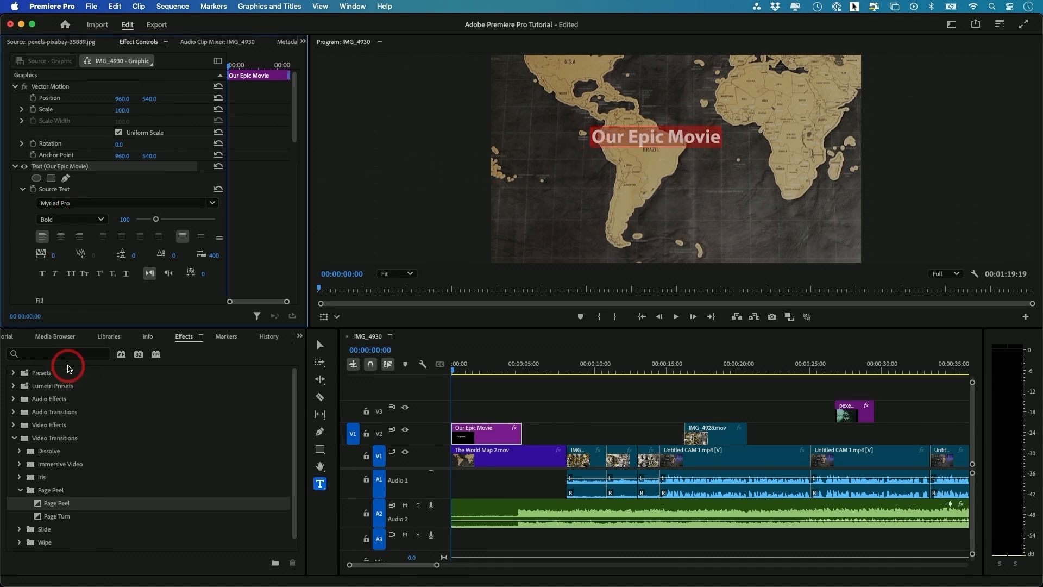
- Enlarge the title text to size 262 and move it to about 87.6 horizontally and 590 vertically
left_click_drag(157, 220, 188, 221)
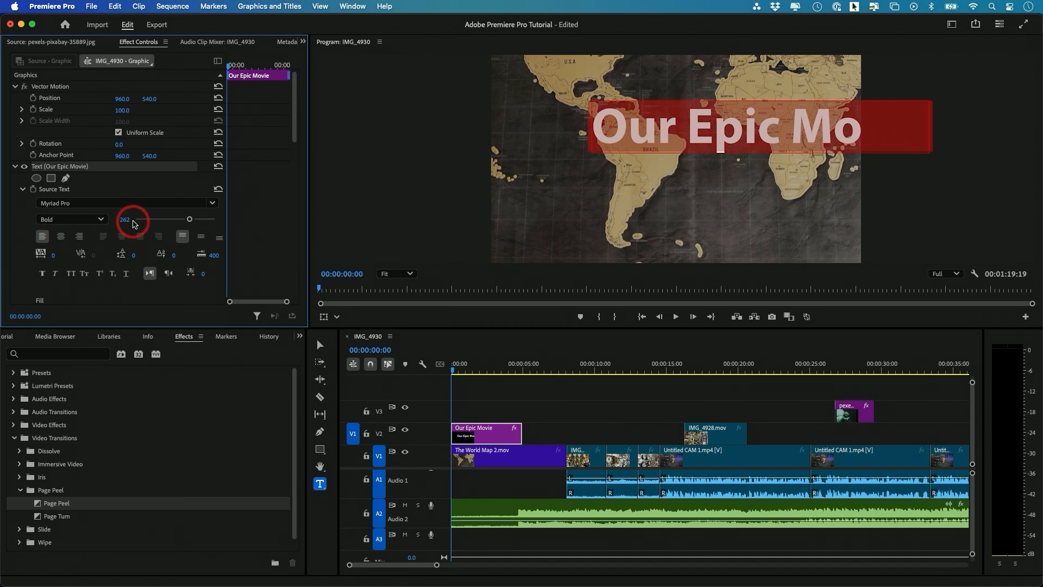
scroll(133, 224, "down", 10)
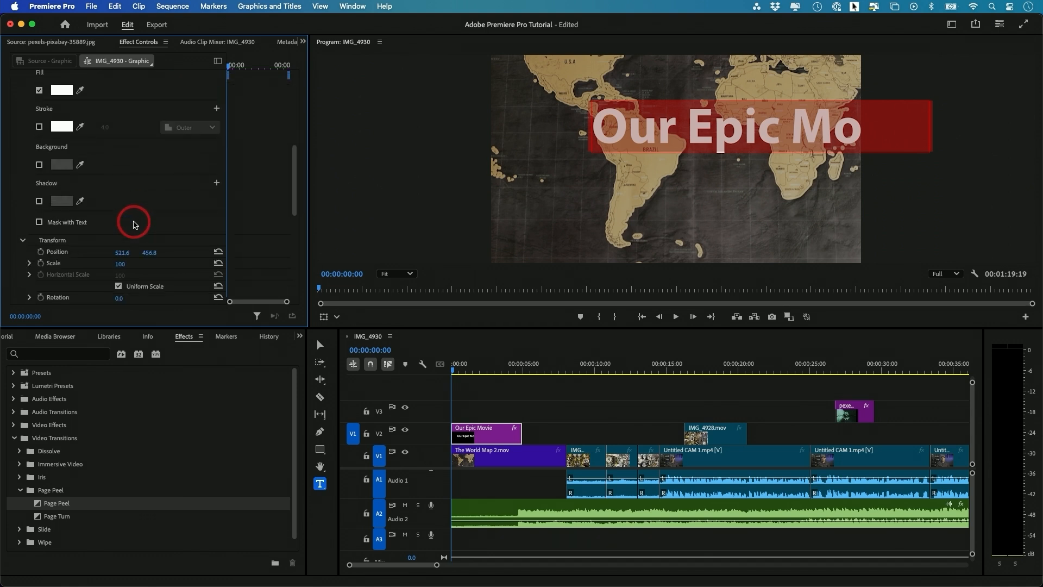
left_click_drag(122, 231, 76, 231)
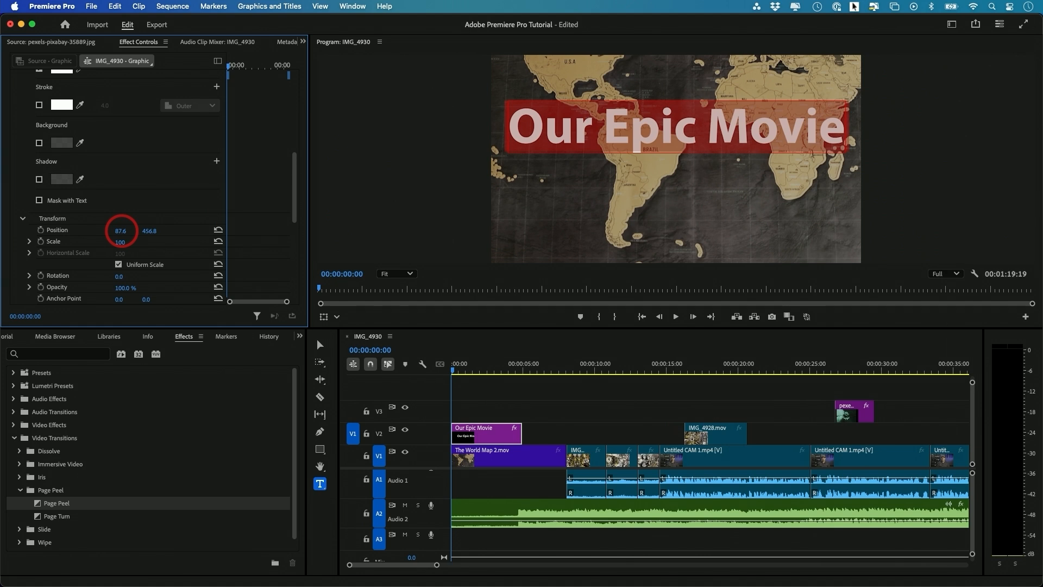
left_click_drag(148, 231, 155, 231)
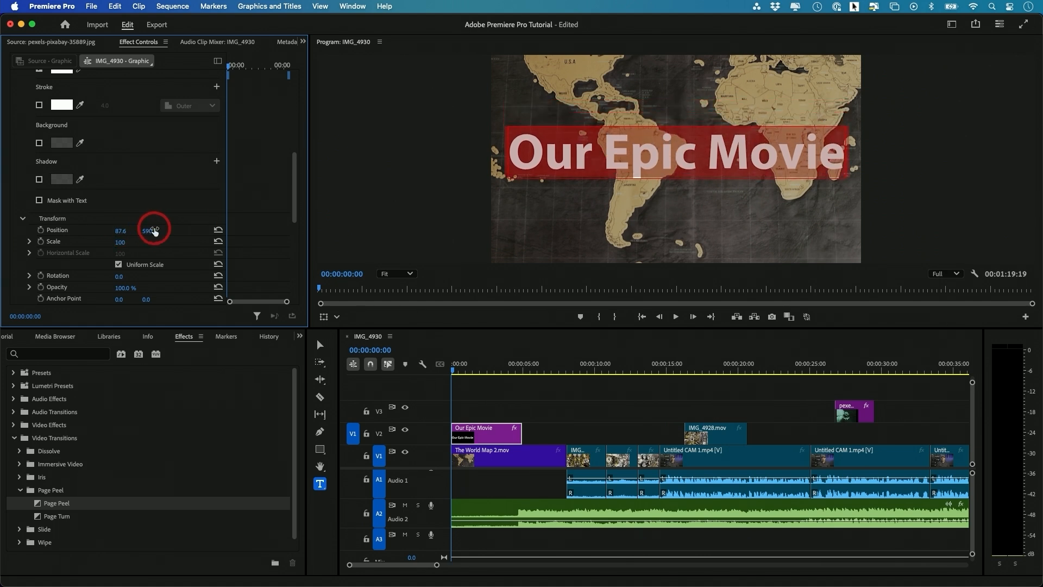
scroll(157, 228, "up", 10)
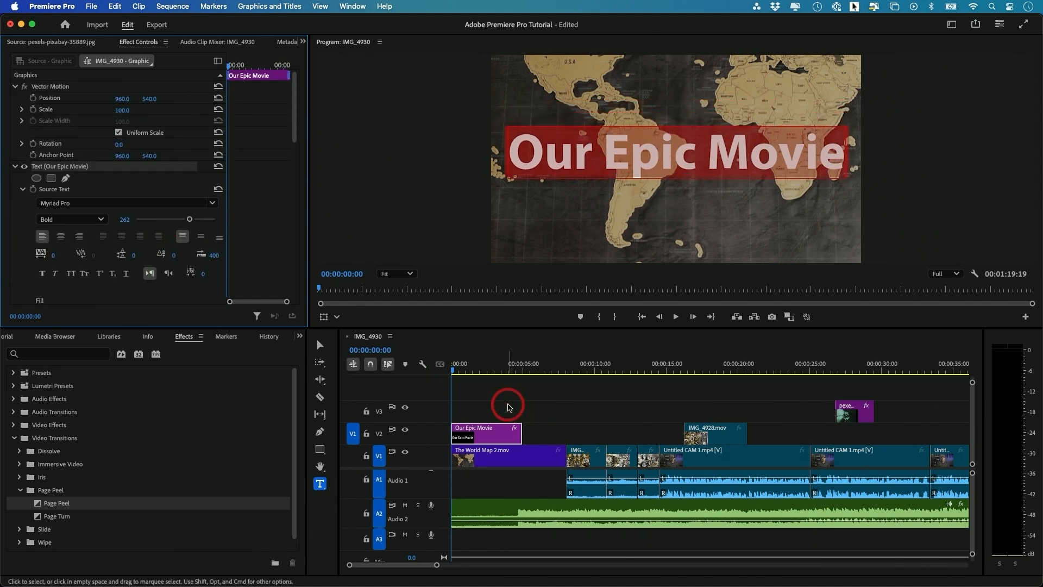
- Extend the "Our Epic Movie" title clip on V2 to the end of The World Map 2.mov and scrub over it
left_click(508, 407)
left_click_drag(500, 371, 536, 377)
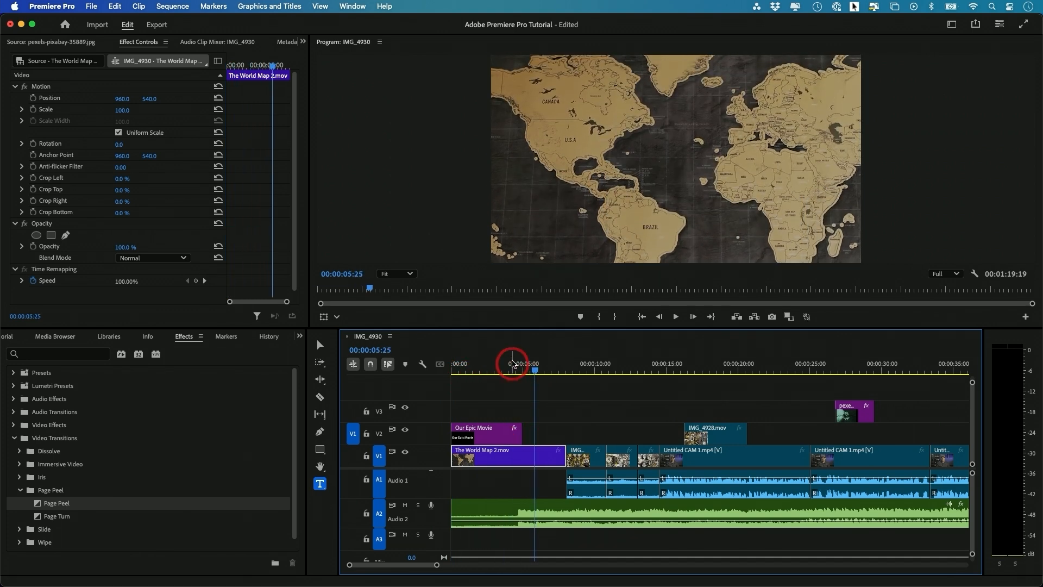
left_click(500, 363)
left_click_drag(523, 433, 565, 434)
left_click_drag(506, 372, 577, 373)
- Try stretching the title clip up to IMG_4928.mov on V2, then trim it back to the end of The World Map 2.mov
left_click_drag(564, 436, 684, 433)
left_click_drag(582, 370, 660, 372)
left_click_drag(678, 432, 565, 433)
left_click(544, 370)
left_click_drag(543, 367, 511, 369)
- Select the title clip and review its text options for fill, stroke, background and shadow
left_click(521, 433)
scroll(22, 217, "down", 1)
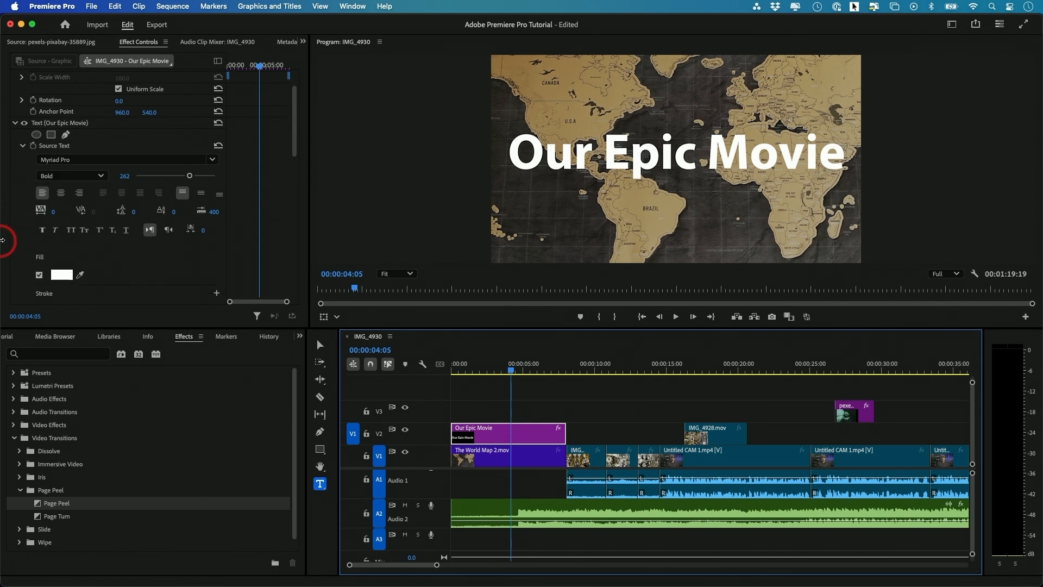
scroll(21, 234, "down", 6)
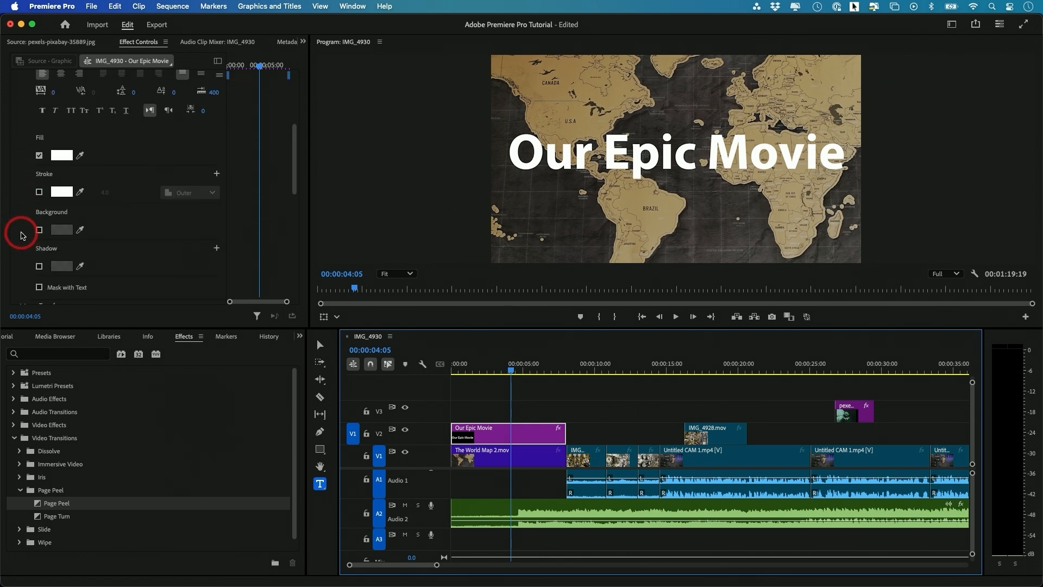
mouse_move(524, 367)
left_mouse_down()
mouse_move(459, 365)
mouse_move(527, 369)
left_mouse_up()
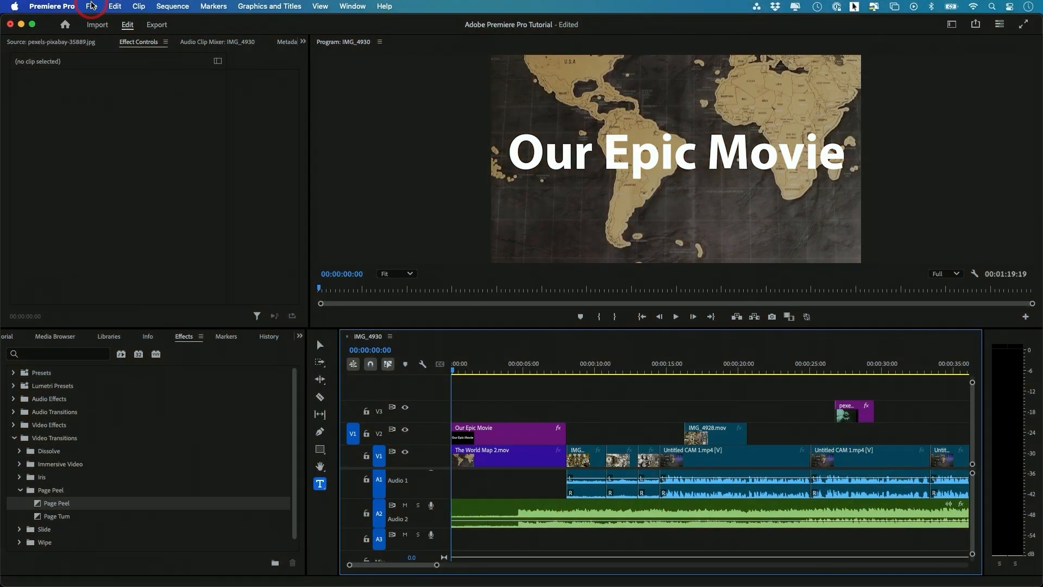
left_click(91, 6)
left_click(106, 174)
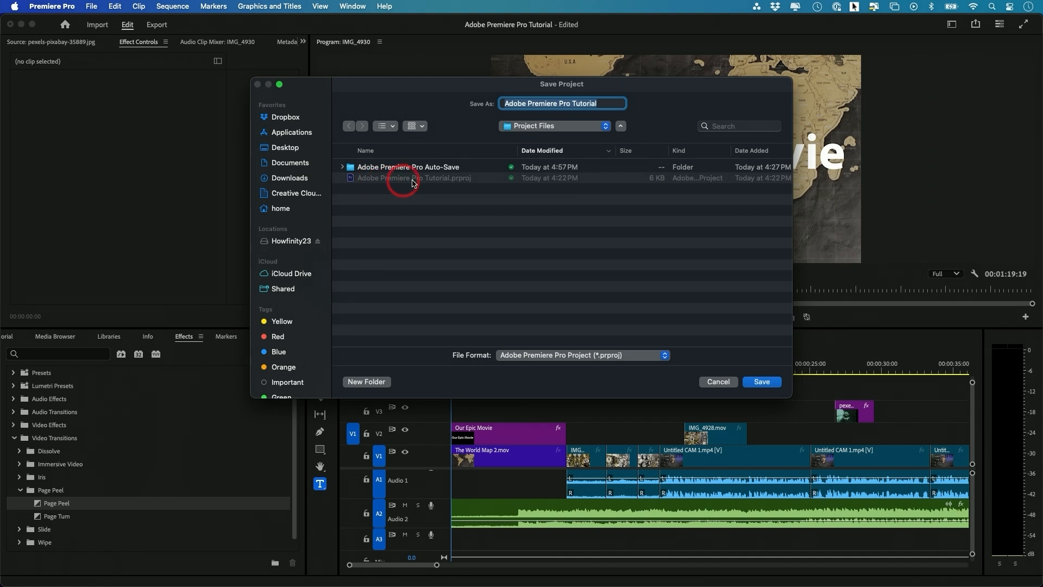
left_click(718, 382)
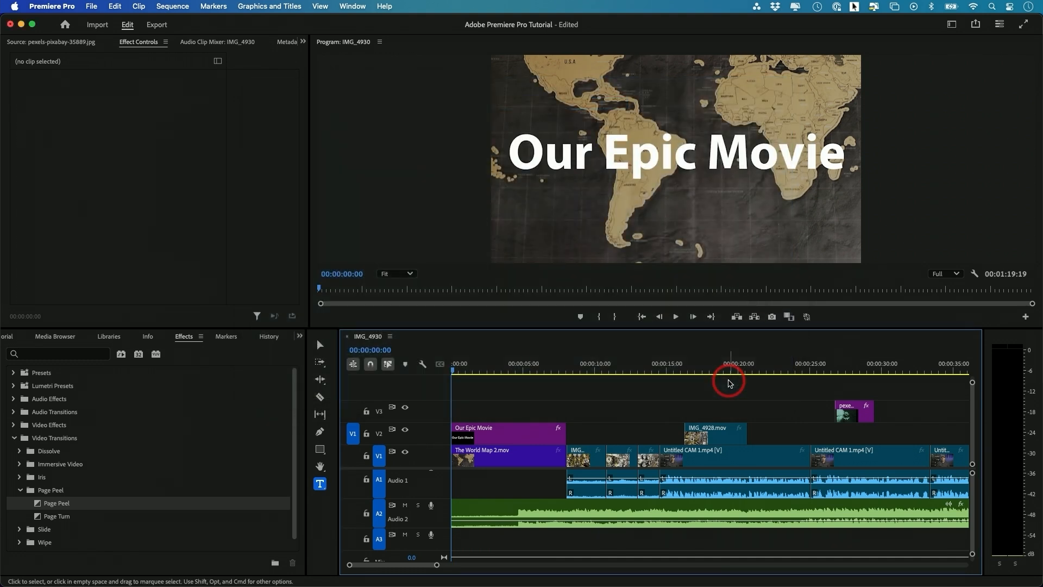
- Save the project under its existing name
left_click(91, 6)
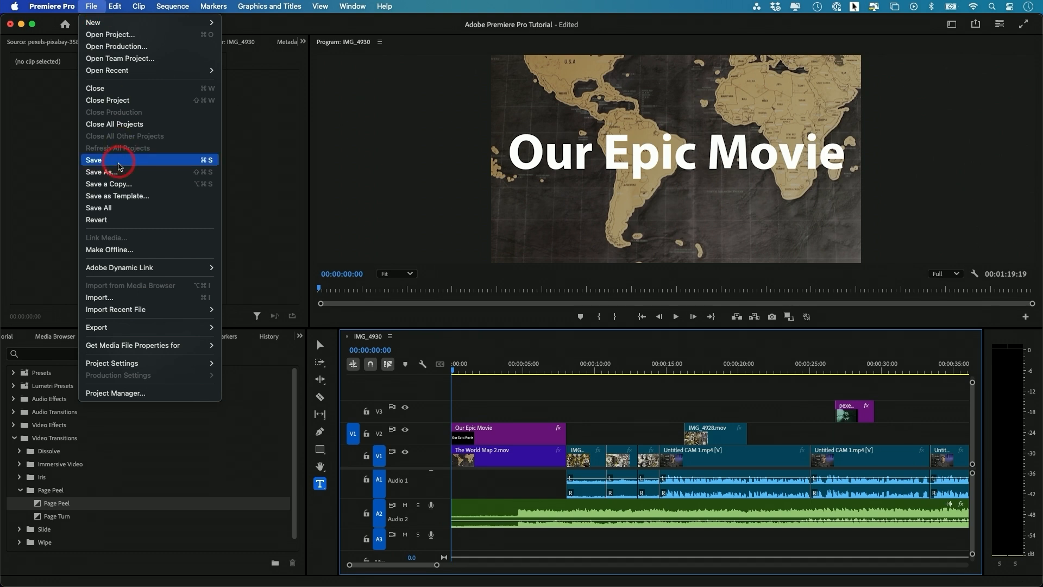
left_click(116, 161)
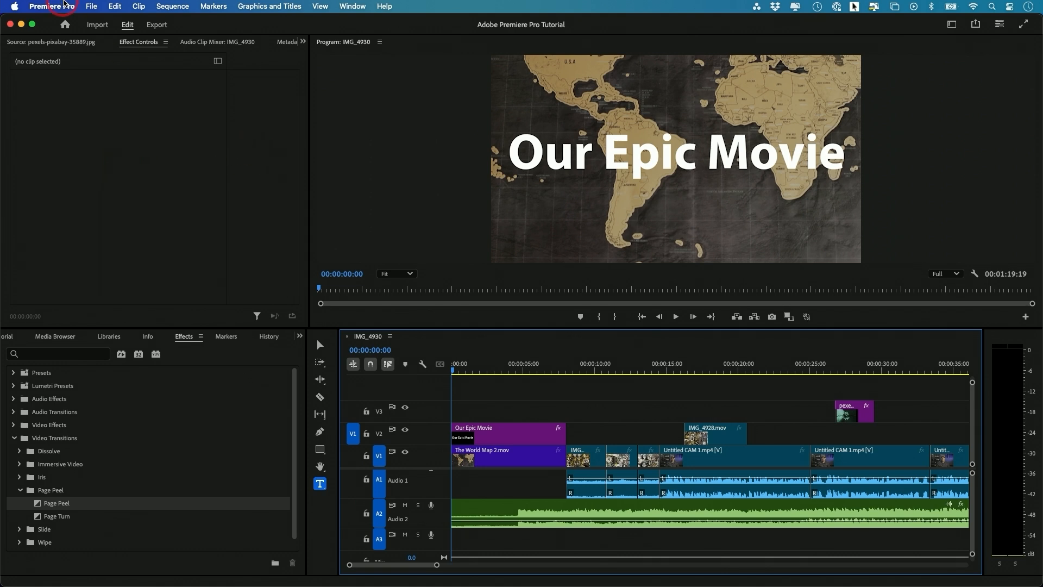
- Open the media export settings for the sequence and name the output file "Our Epic Movie.mp4"
left_click(88, 6)
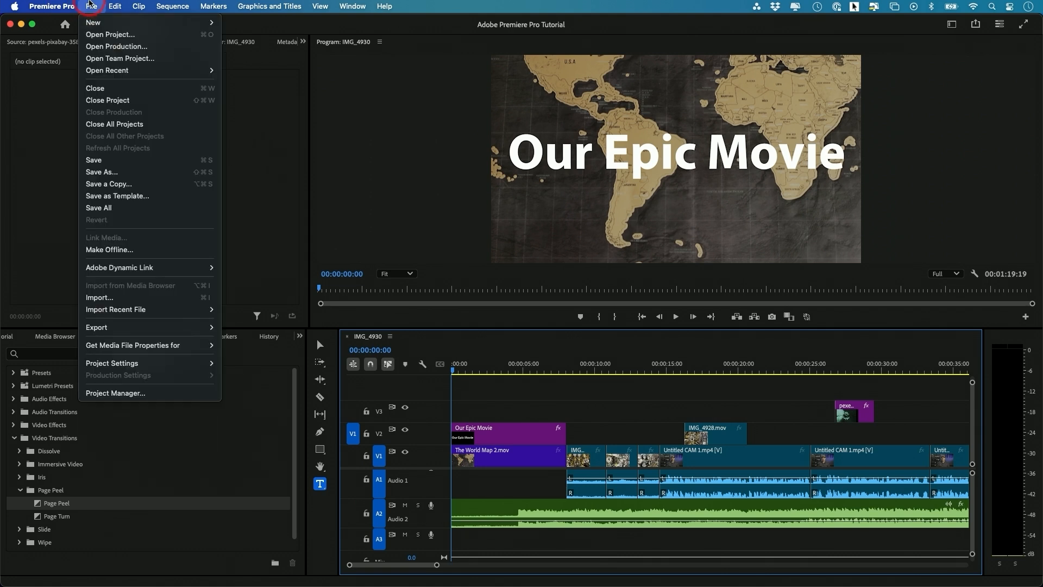
mouse_move(116, 329)
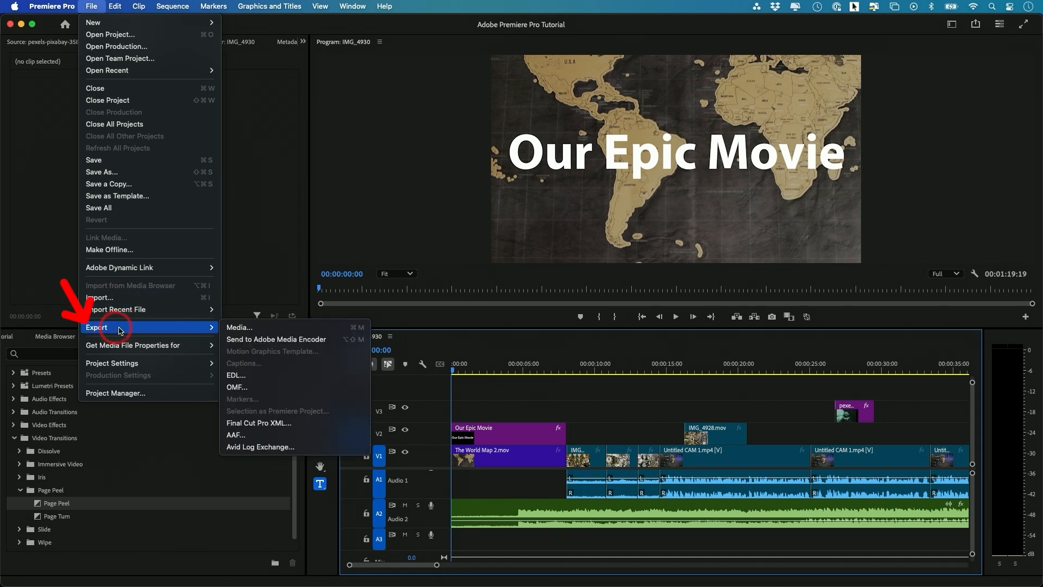
left_click(253, 328)
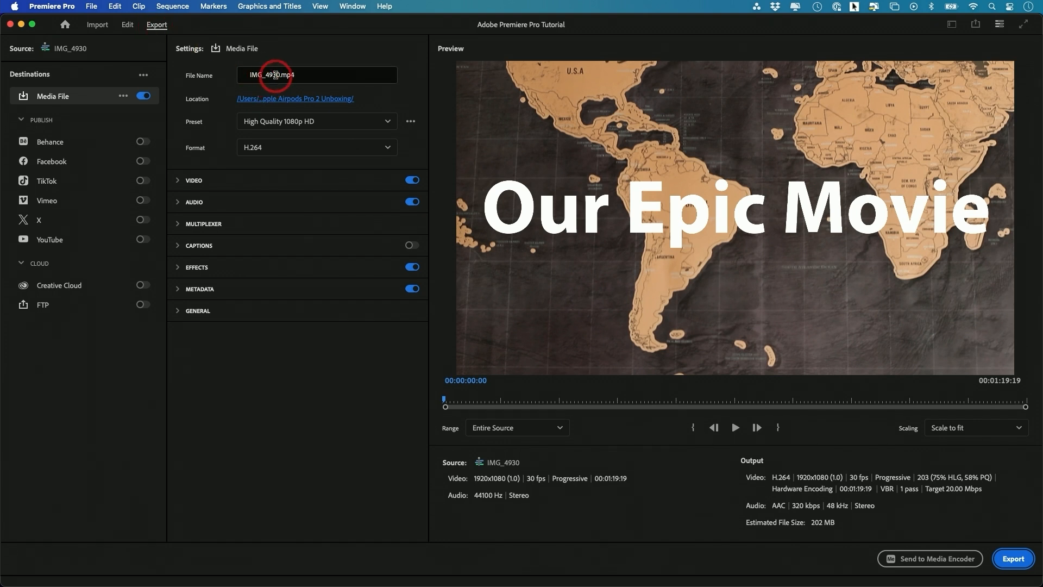
left_click_drag(280, 75, 193, 76)
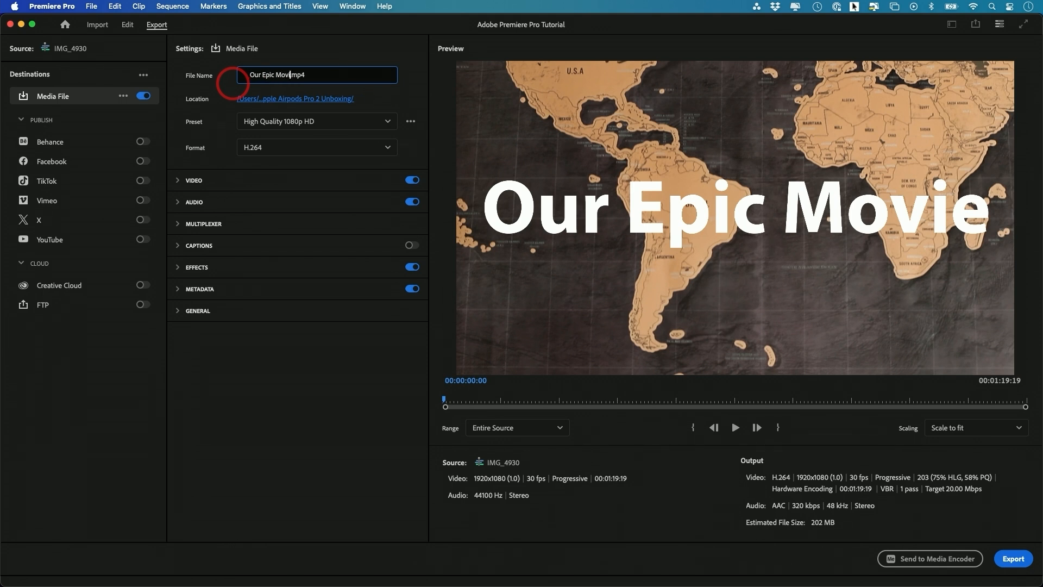
left_click(293, 76)
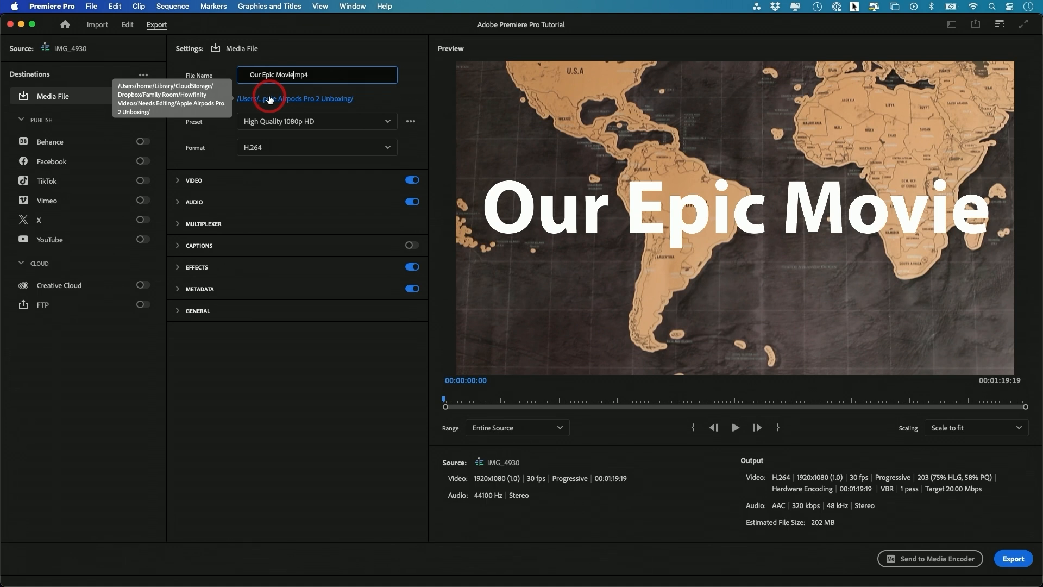
- Set the export location to a new folder named "Finished Files" inside the Adobe Premiere Tutorial folder
left_click(273, 99)
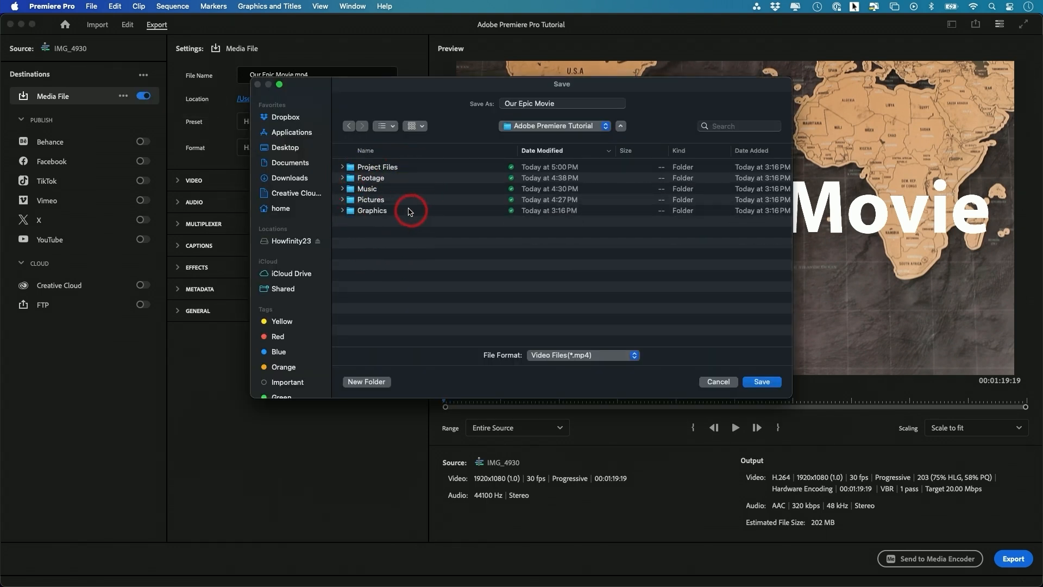
left_click(368, 382)
type("Finished Files")
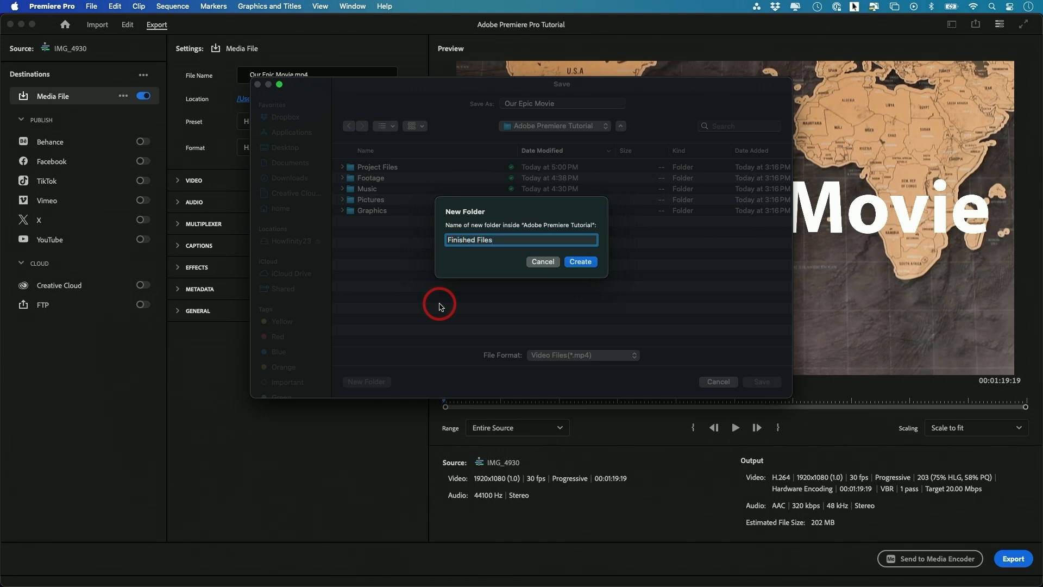
key("Return")
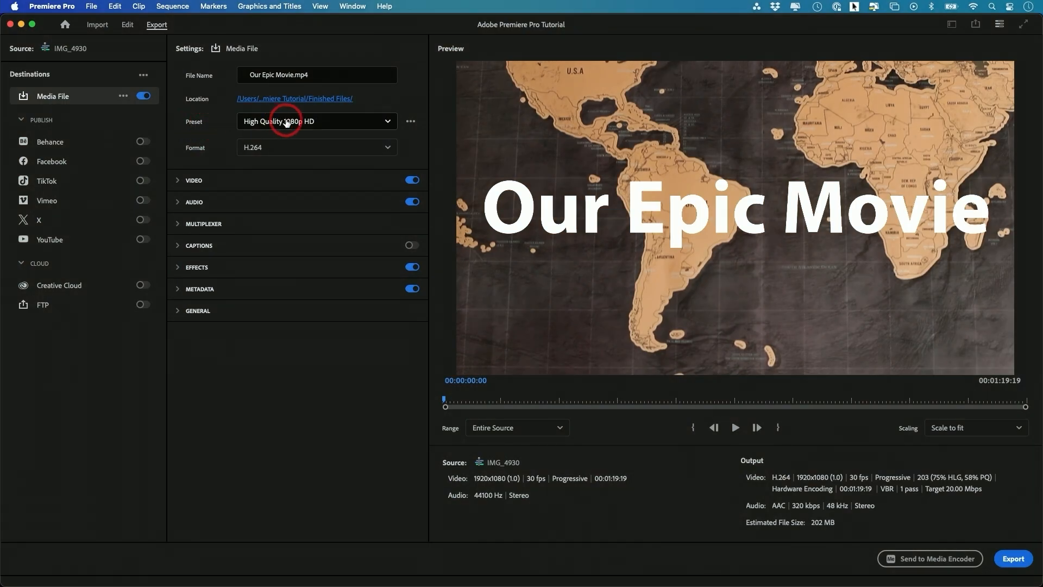
- Look through the available export presets and choose YouTube 1080p Full HD
left_click(286, 122)
scroll(313, 259, "down", 5)
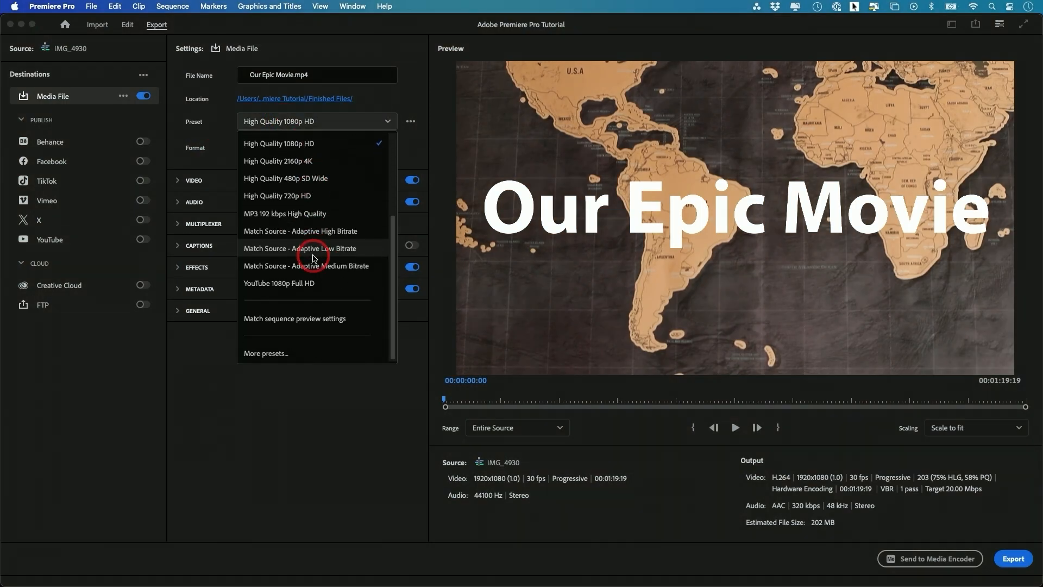
scroll(313, 259, "up", 5)
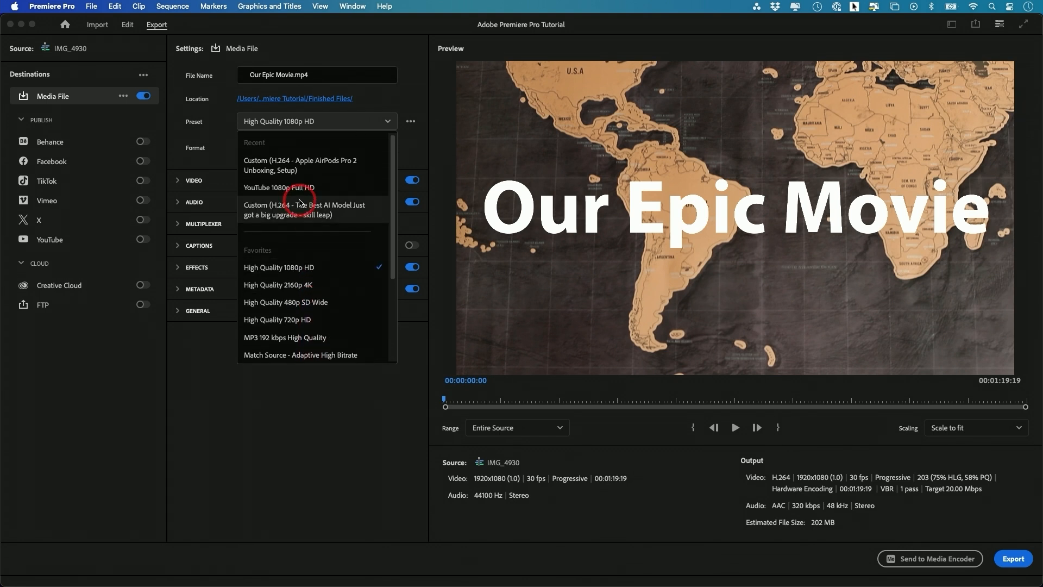
scroll(302, 203, "down", 2)
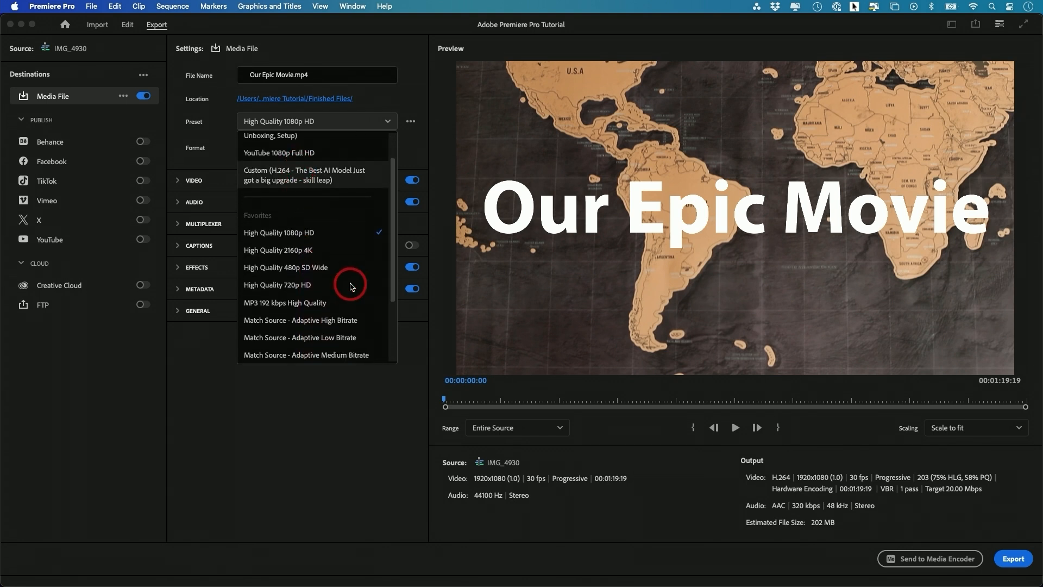
scroll(350, 284, "down", 2)
scroll(352, 287, "down", 2)
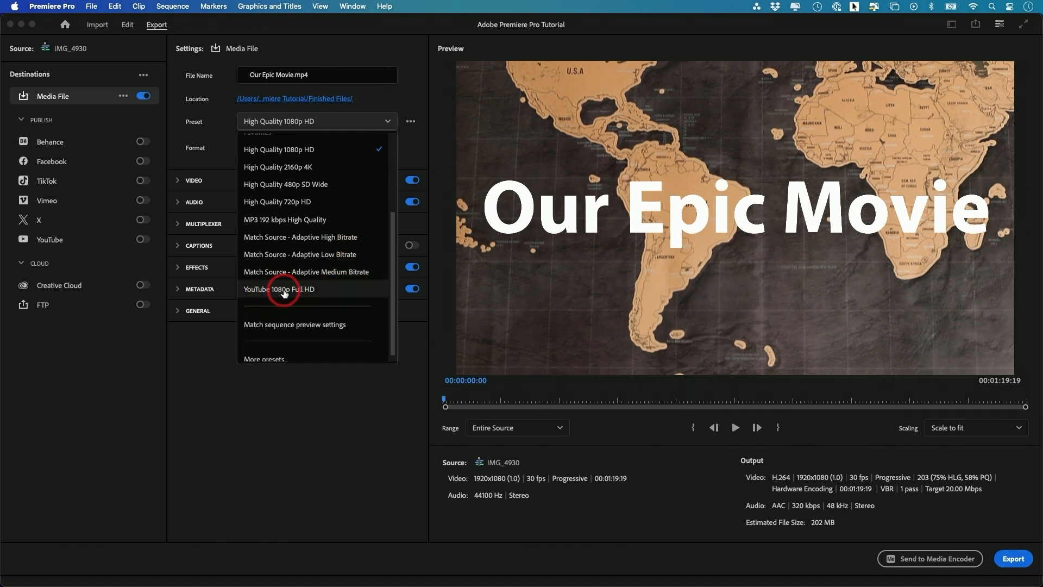
left_click(272, 291)
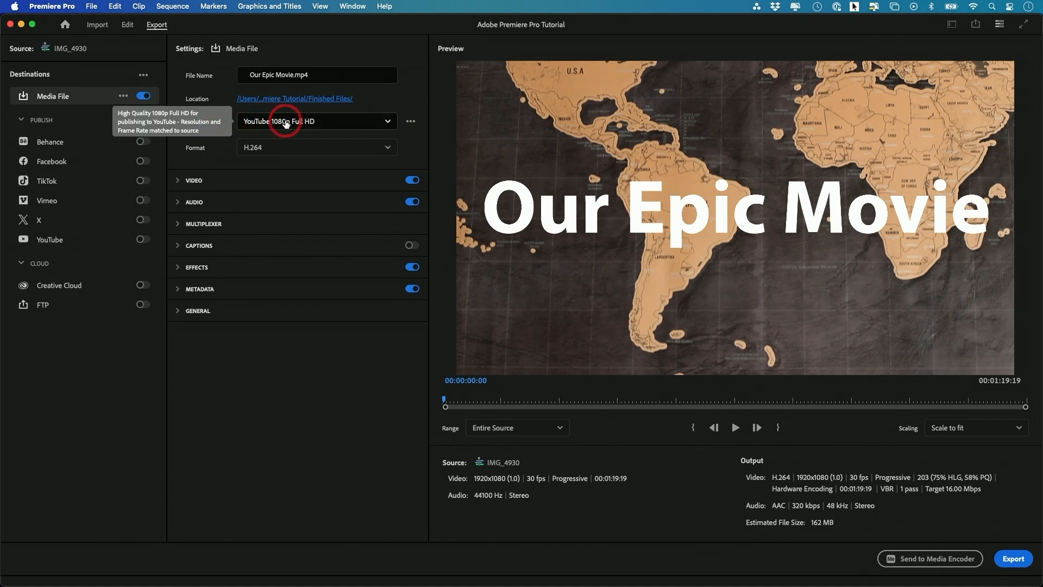
- Review the available export formats and keep H.264
left_click(255, 145)
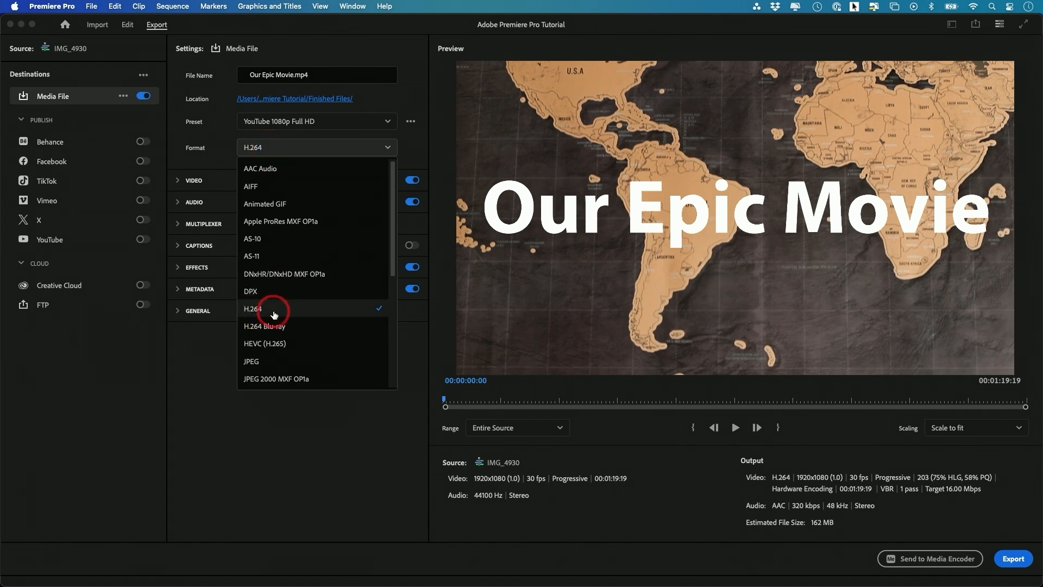
left_click(280, 157)
left_click(280, 156)
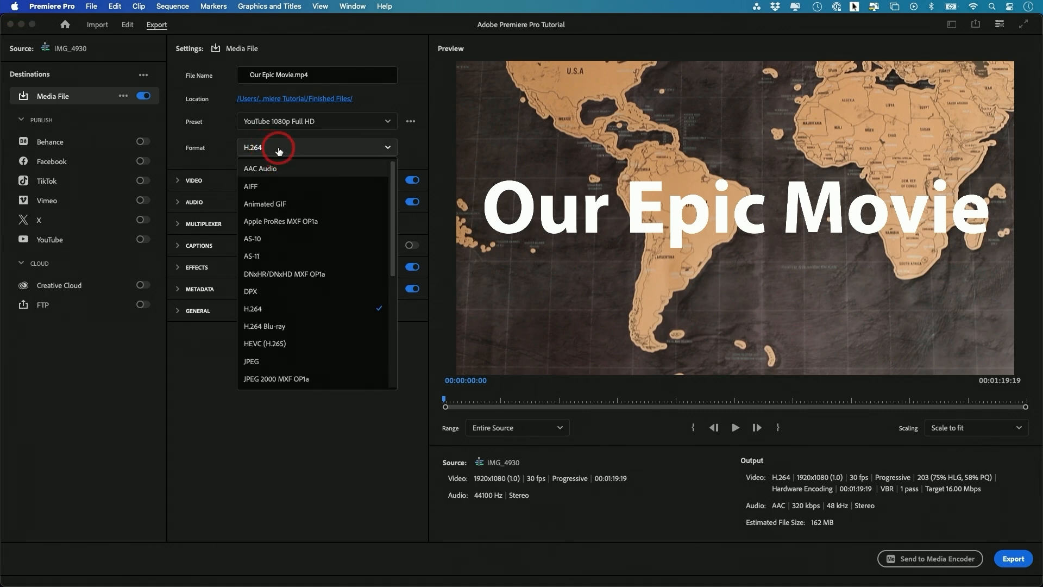
left_click(278, 151)
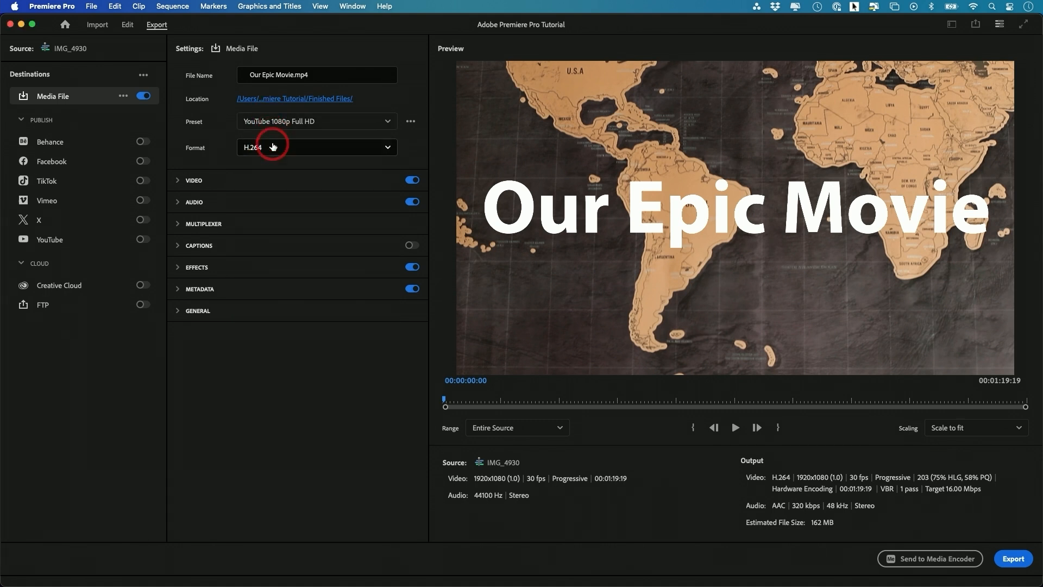
- Search the Preset Manager for "youtube", browse the full preset list, and close it without choosing another preset
left_click(275, 128)
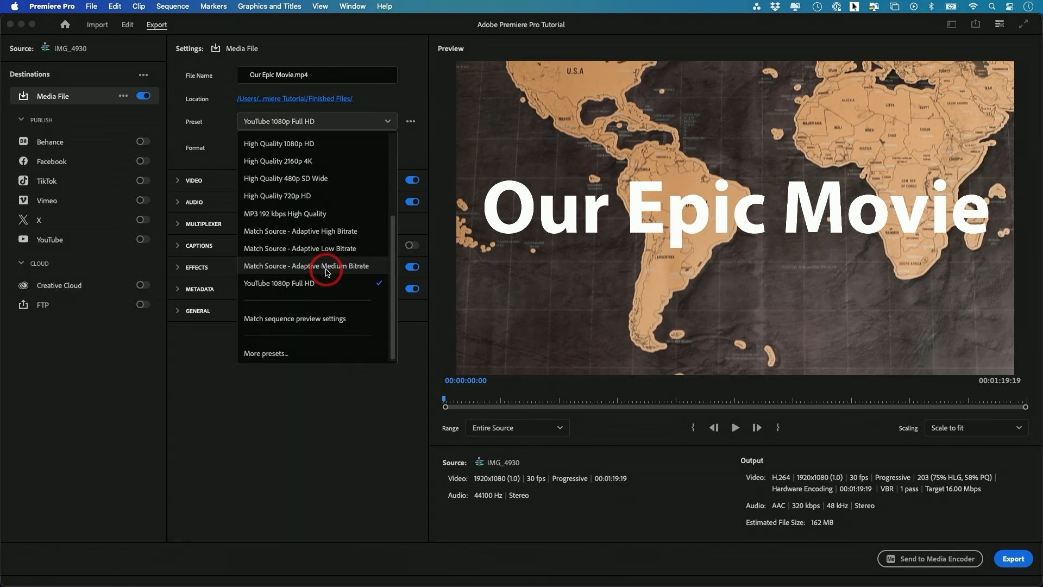
scroll(327, 272, "down", 5)
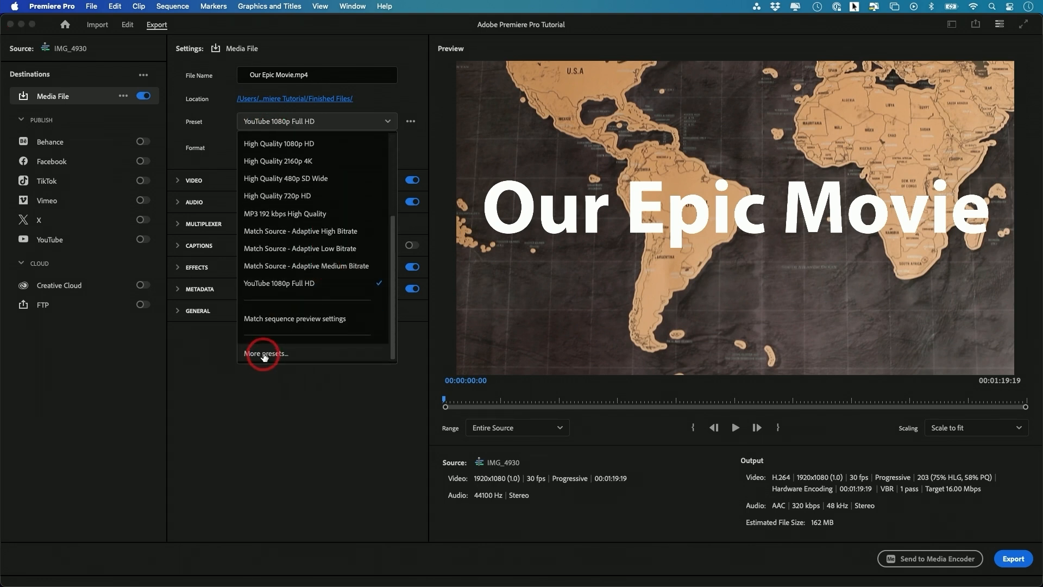
left_click(266, 353)
scroll(285, 263, "down", 5)
scroll(288, 266, "down", 7)
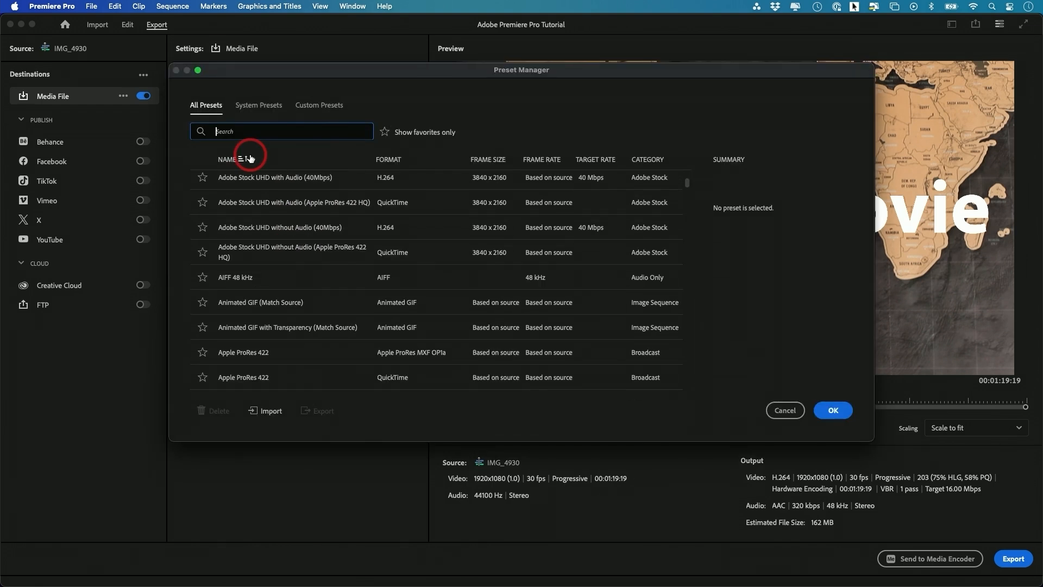
type("youtube")
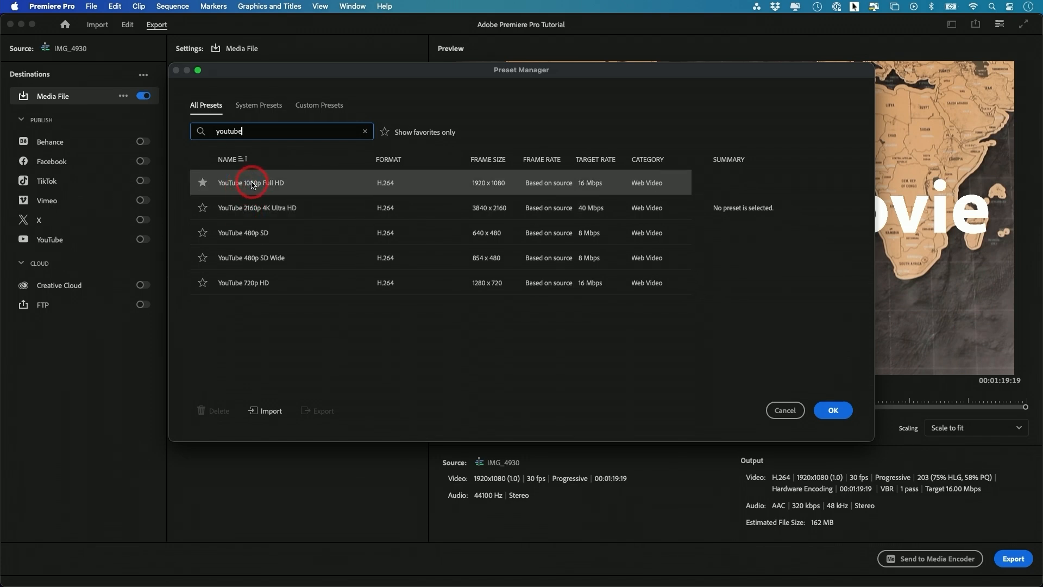
double_click(252, 131)
key("BackSpace")
scroll(326, 247, "down", 5)
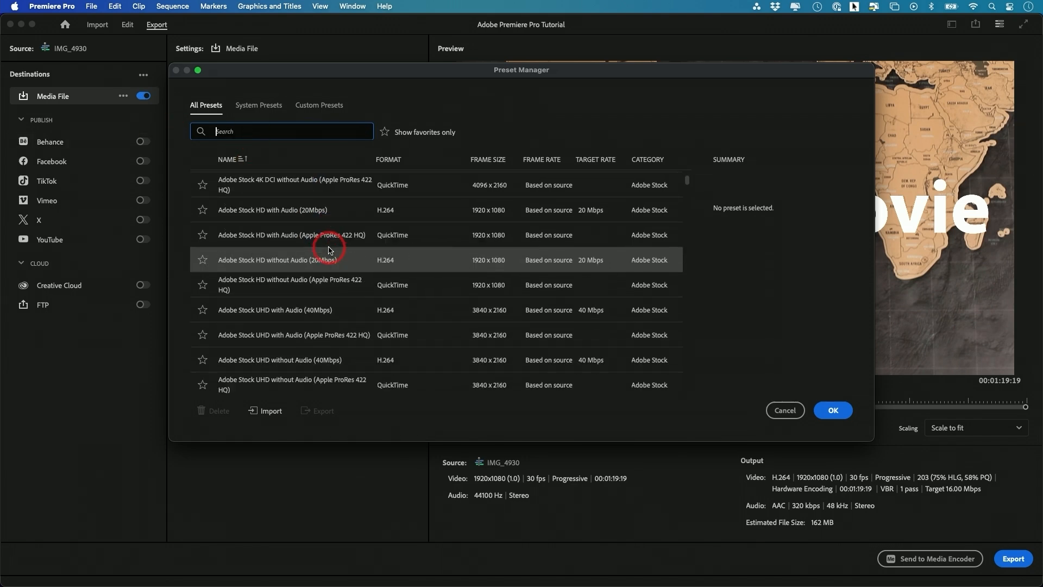
scroll(331, 250, "down", 5)
scroll(328, 250, "down", 10)
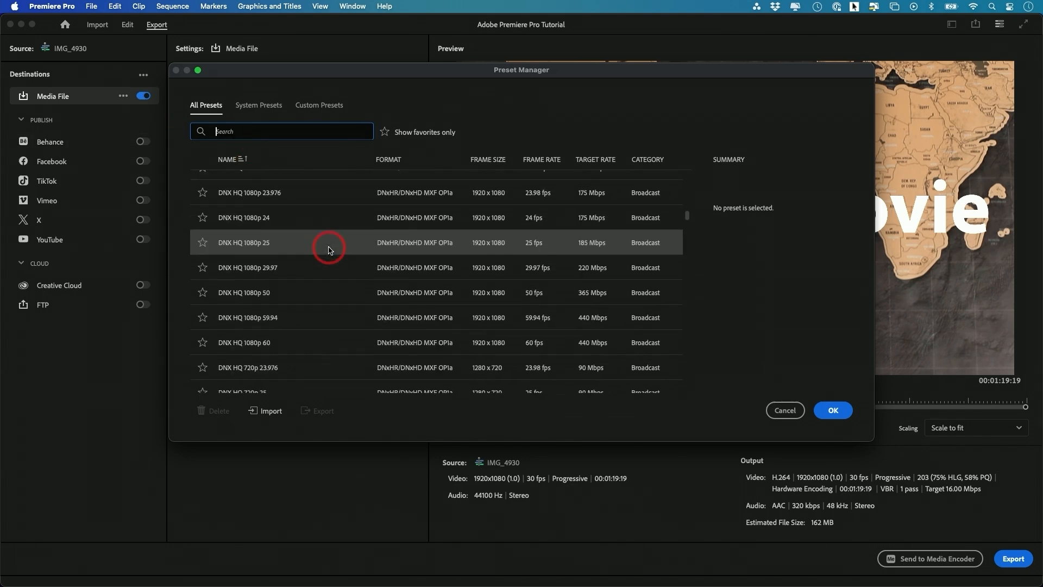
left_click(785, 410)
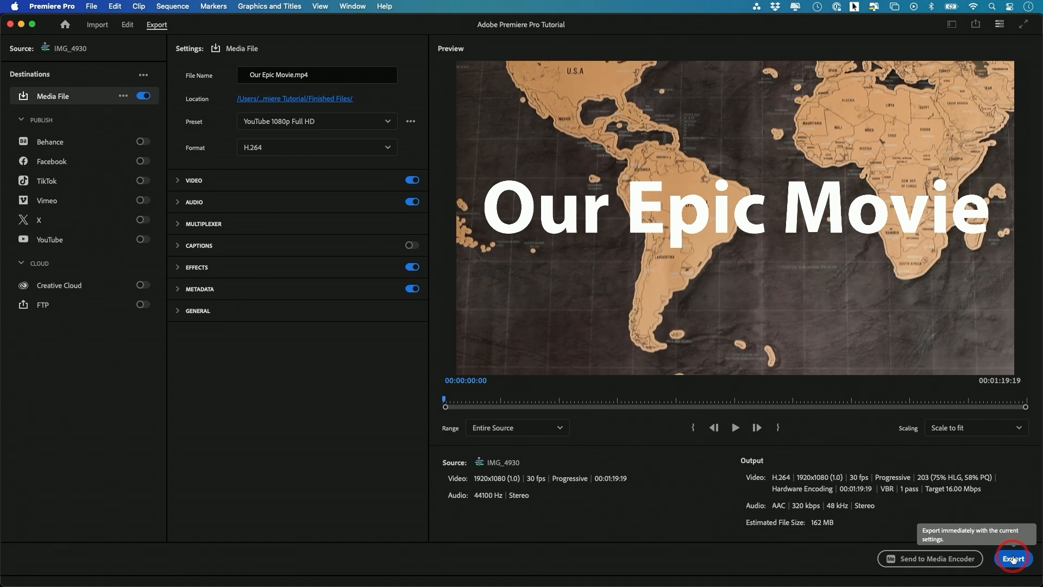
- Export the movie, switch to Finder, and preview Our Epic Movie.mp4 from the Finished Files folder
left_click(1013, 559)
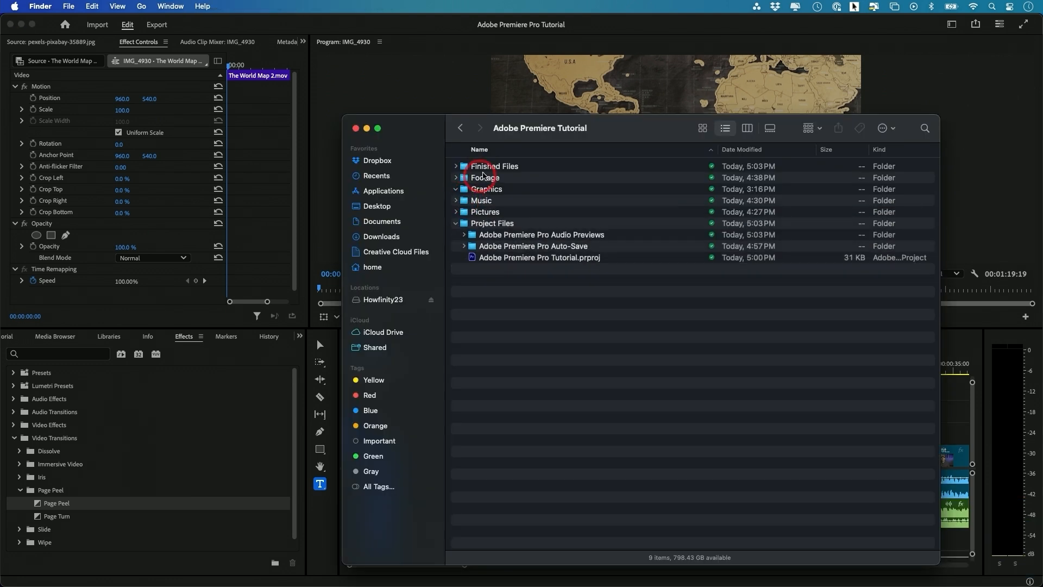
left_click(457, 168)
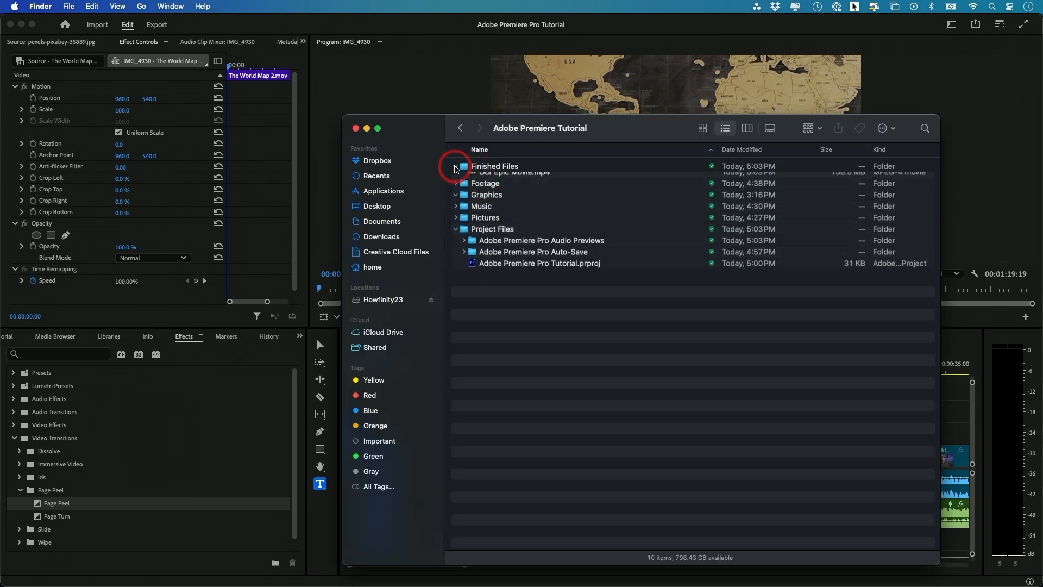
left_click(499, 180)
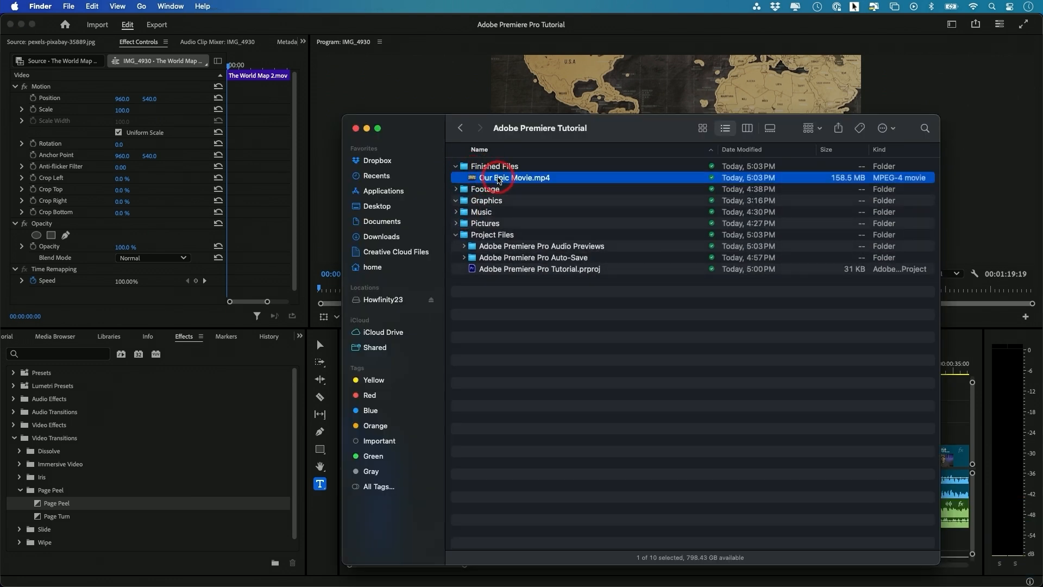
key("space")
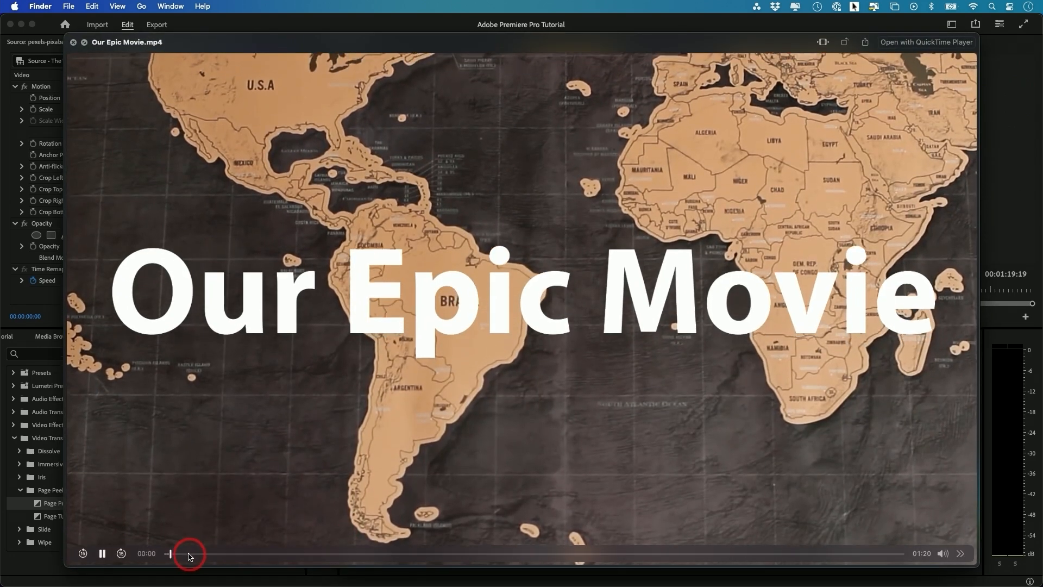
mouse_move(180, 556)
left_mouse_down()
mouse_move(866, 552)
mouse_move(198, 555)
left_mouse_up()
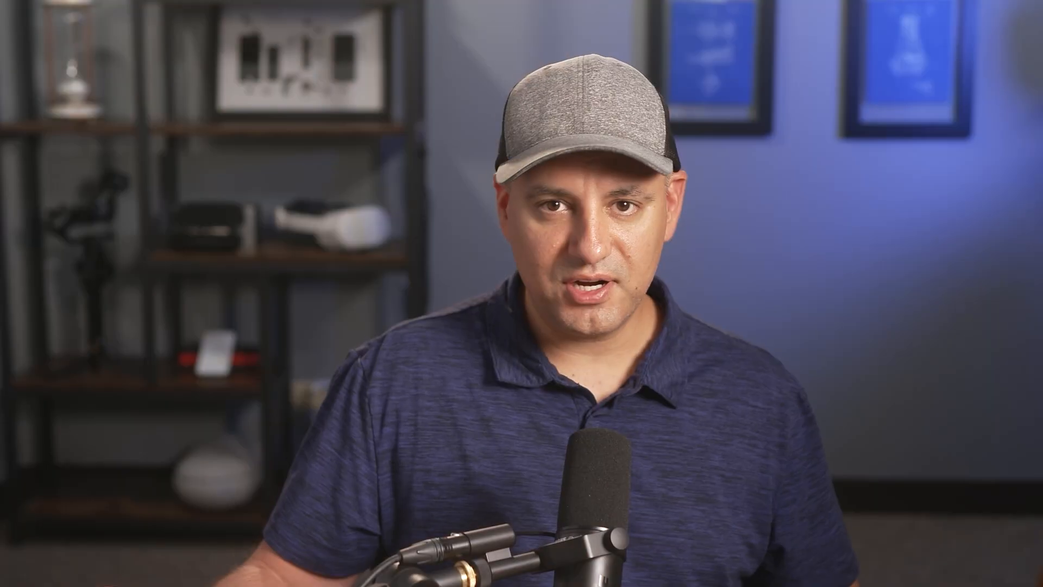